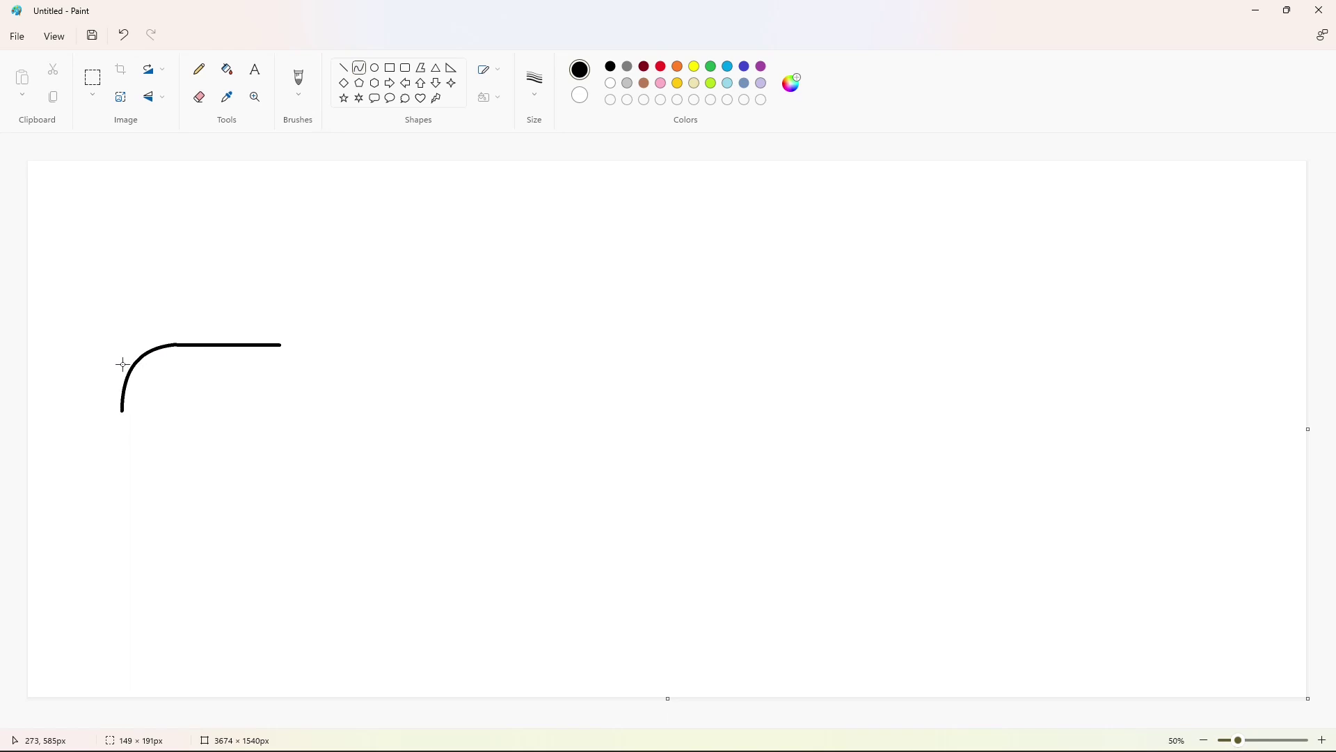
# Step: Adjust the bend of the T's outer curve at the crossbar's left end
pyautogui.click(329, 335)
pyautogui.hotkey('ctrl', 'z')
pyautogui.moveTo(171, 345)
pyautogui.mouseDown()
pyautogui.moveTo(122, 409)
pyautogui.moveTo(146, 349)
pyautogui.moveTo(124, 356)
pyautogui.mouseUp()
# Step: Draw straight lines for the crossbar's right end and its underside, the underside about 289 px long
pyautogui.click(344, 67)
pyautogui.moveTo(277, 388); pyautogui.dragTo(200, 390)
pyautogui.hotkey('ctrl', 'z')
pyautogui.moveTo(279, 344)
pyautogui.mouseDown()
pyautogui.moveTo(266, 391)
pyautogui.moveTo(180, 391)
pyautogui.mouseUp()
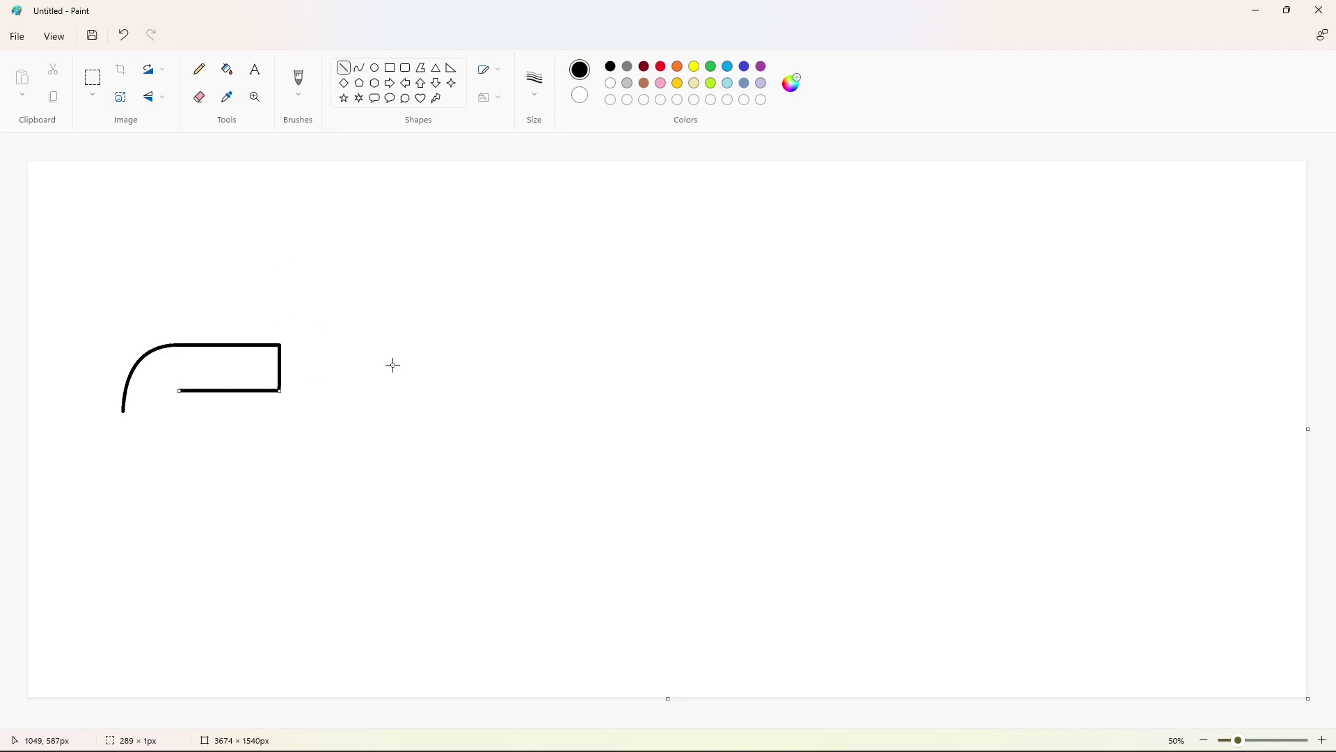
# Step: Draw a small rounded inner curve down from the left end of the T crossbar's underside
pyautogui.click(360, 67)
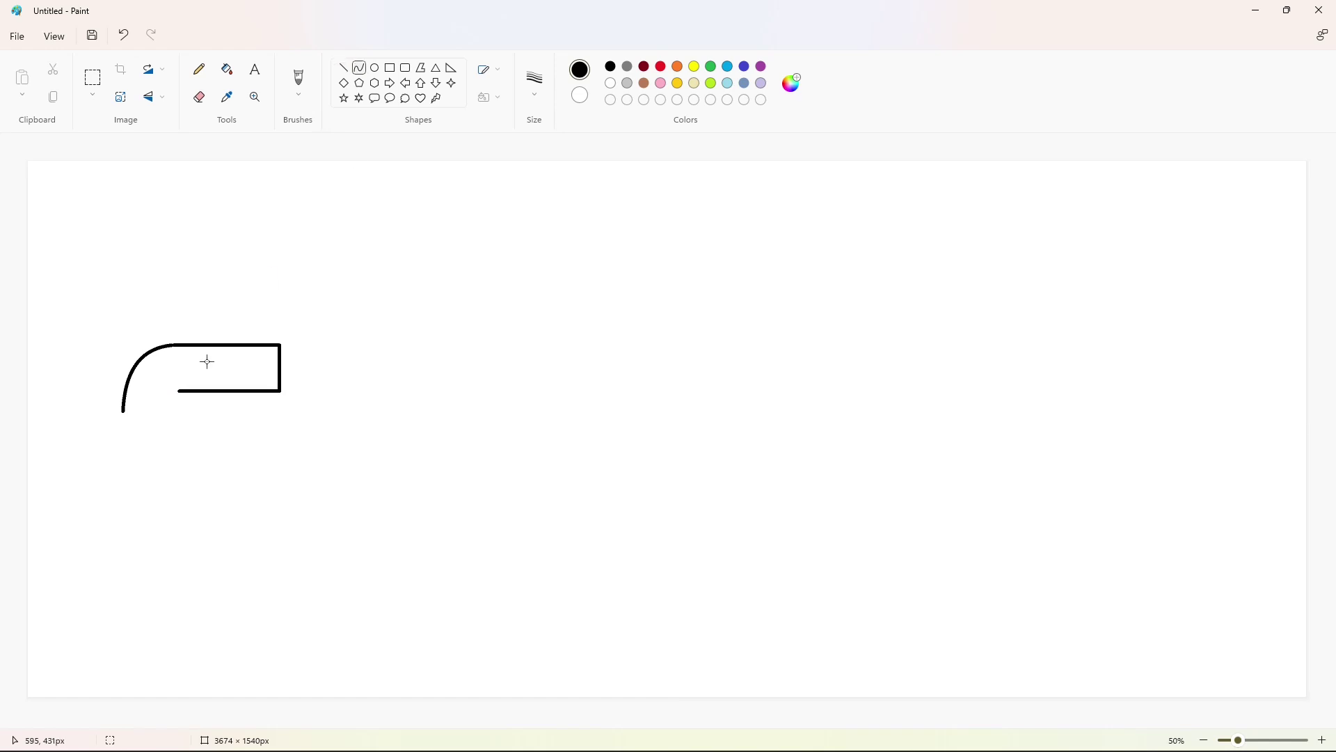
pyautogui.click(170, 395)
pyautogui.click(275, 378)
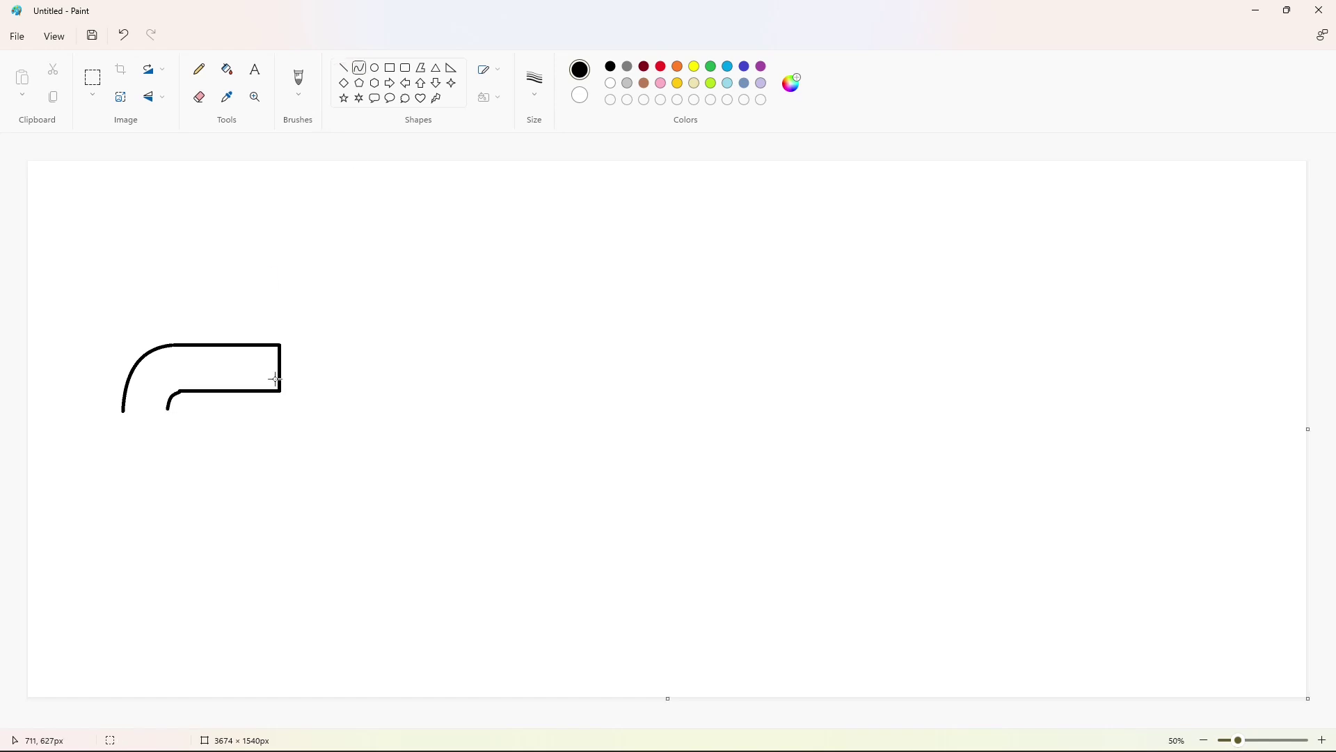
pyautogui.click(168, 396)
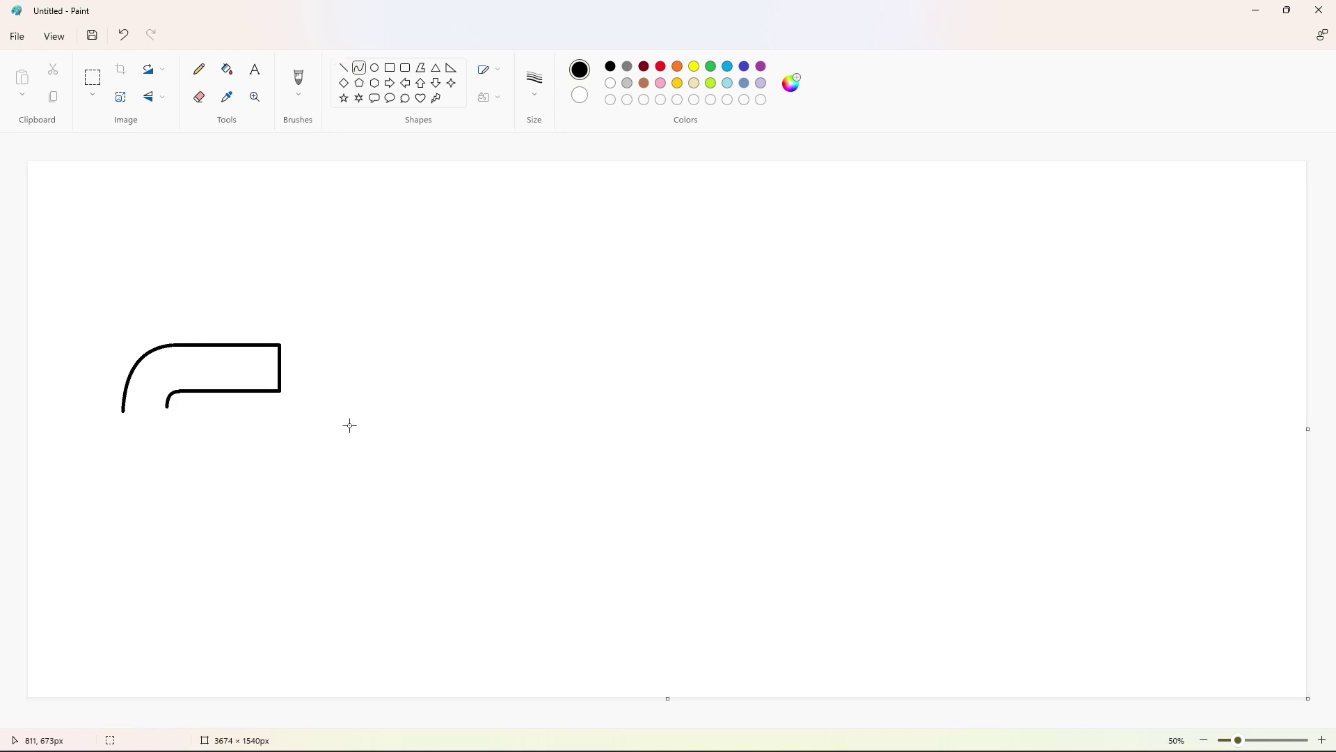
pyautogui.click(173, 391)
pyautogui.click(1299, 740)
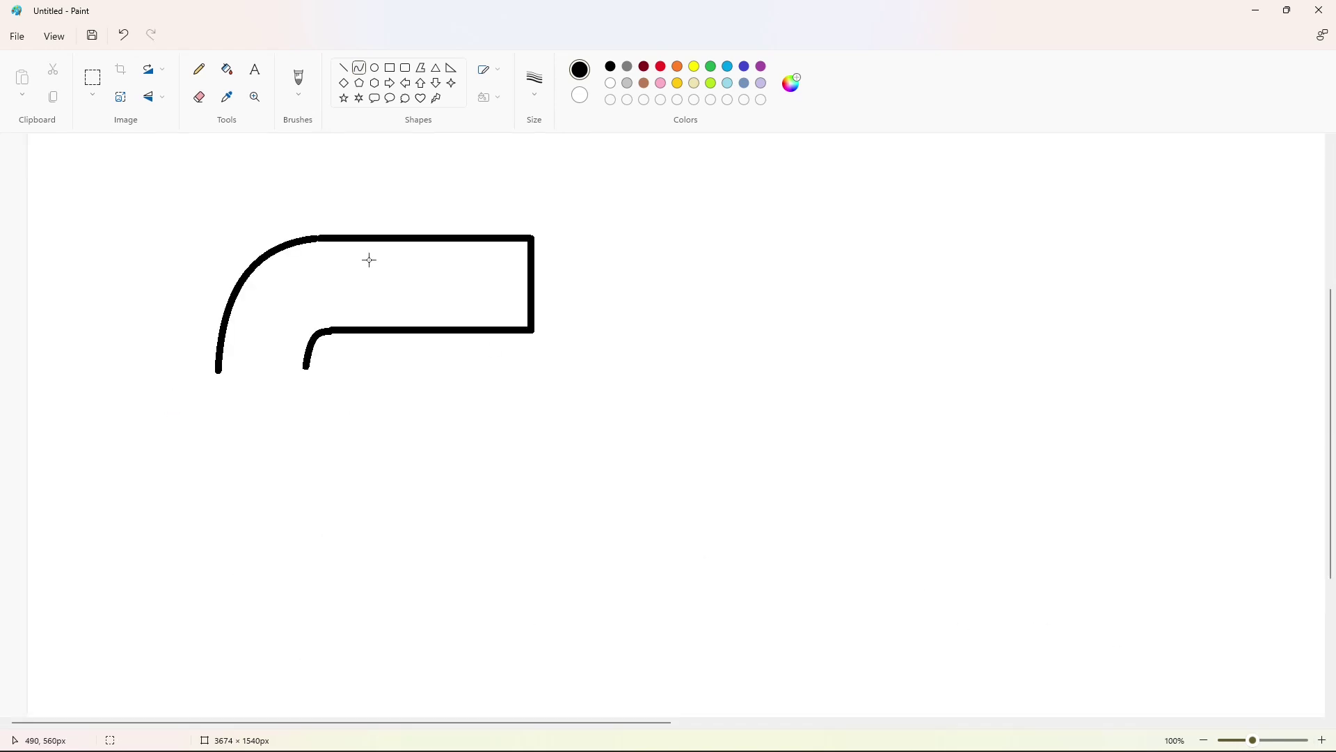
pyautogui.click(1204, 739)
pyautogui.hotkey('ctrl', 'z')
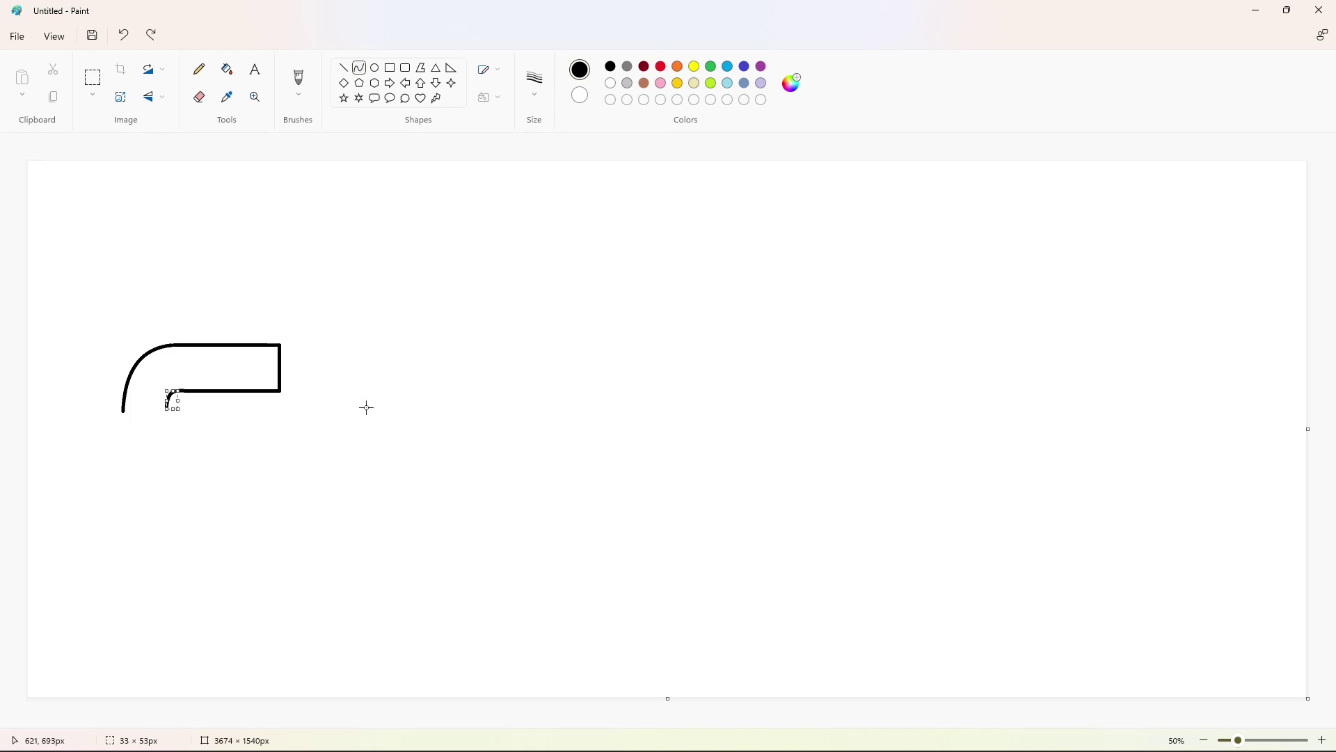
# Step: Close the bottom of the T's curved end with a horizontal line and trim its overshoot with a short white line about 40 px long
pyautogui.click(1322, 741)
pyautogui.click(344, 68)
pyautogui.moveTo(218, 370); pyautogui.dragTo(296, 368)
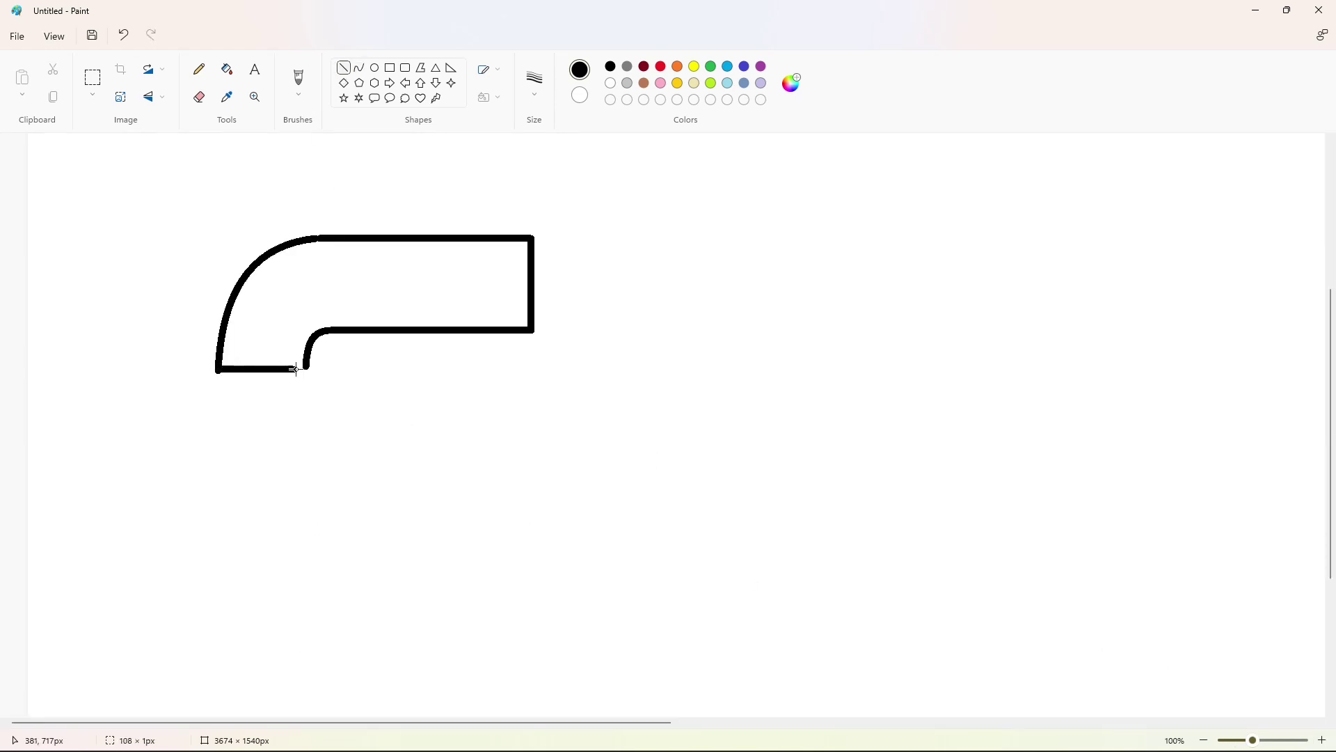
pyautogui.scroll(2, 308, 369)
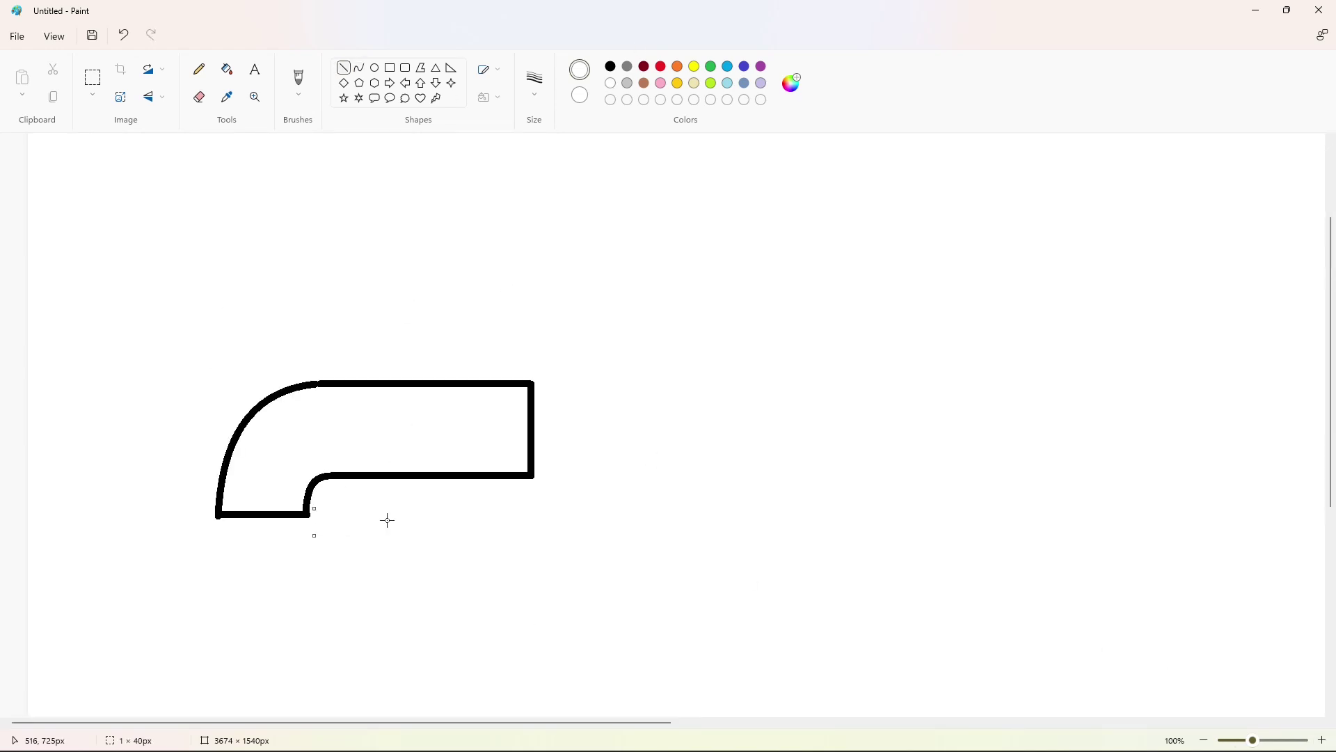
pyautogui.click(1204, 740)
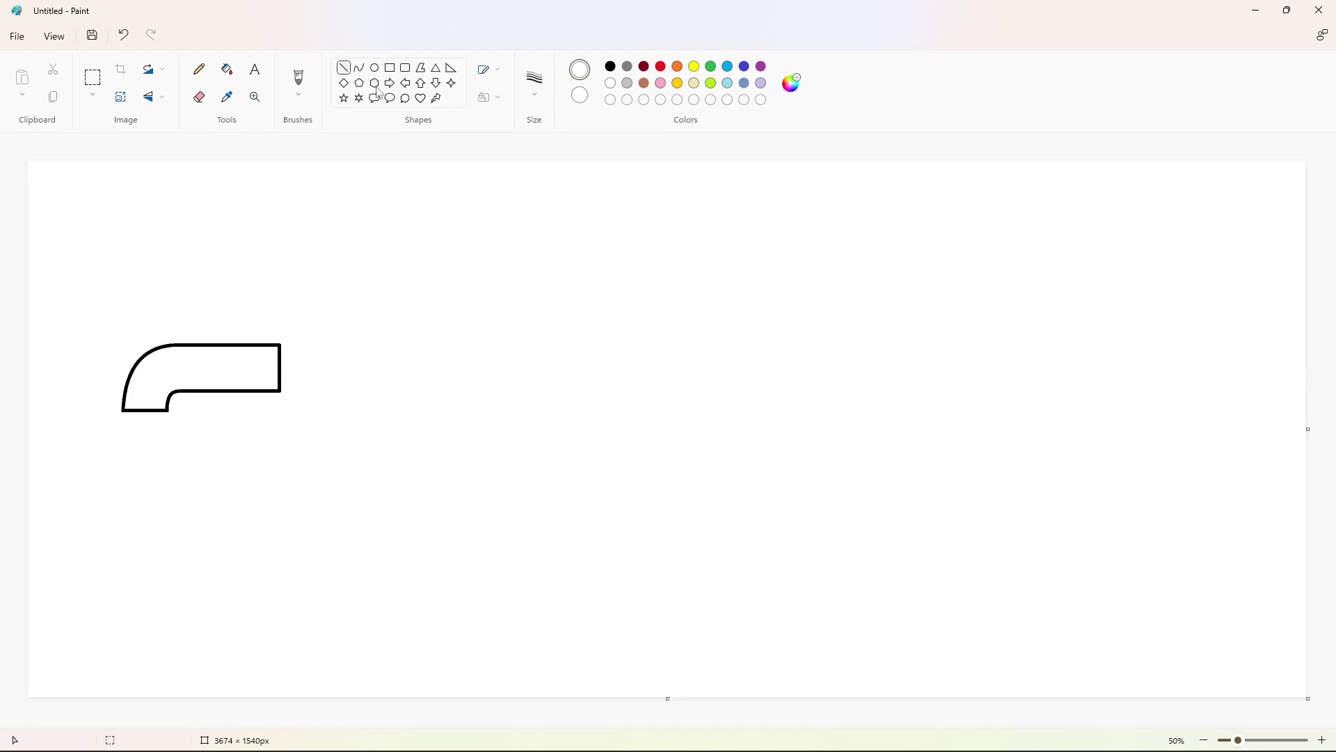
# Step: Draw a black upright rectangle below the crossbar as the T's stem
pyautogui.click(389, 67)
pyautogui.click(610, 68)
pyautogui.moveTo(190, 395); pyautogui.dragTo(240, 511)
pyautogui.hotkey('ctrl', 'z')
pyautogui.moveTo(189, 392); pyautogui.dragTo(240, 510)
# Step: Draw a long purple horizontal baseline just below the T, reaching almost to the canvas's right edge
pyautogui.click(343, 67)
pyautogui.click(762, 66)
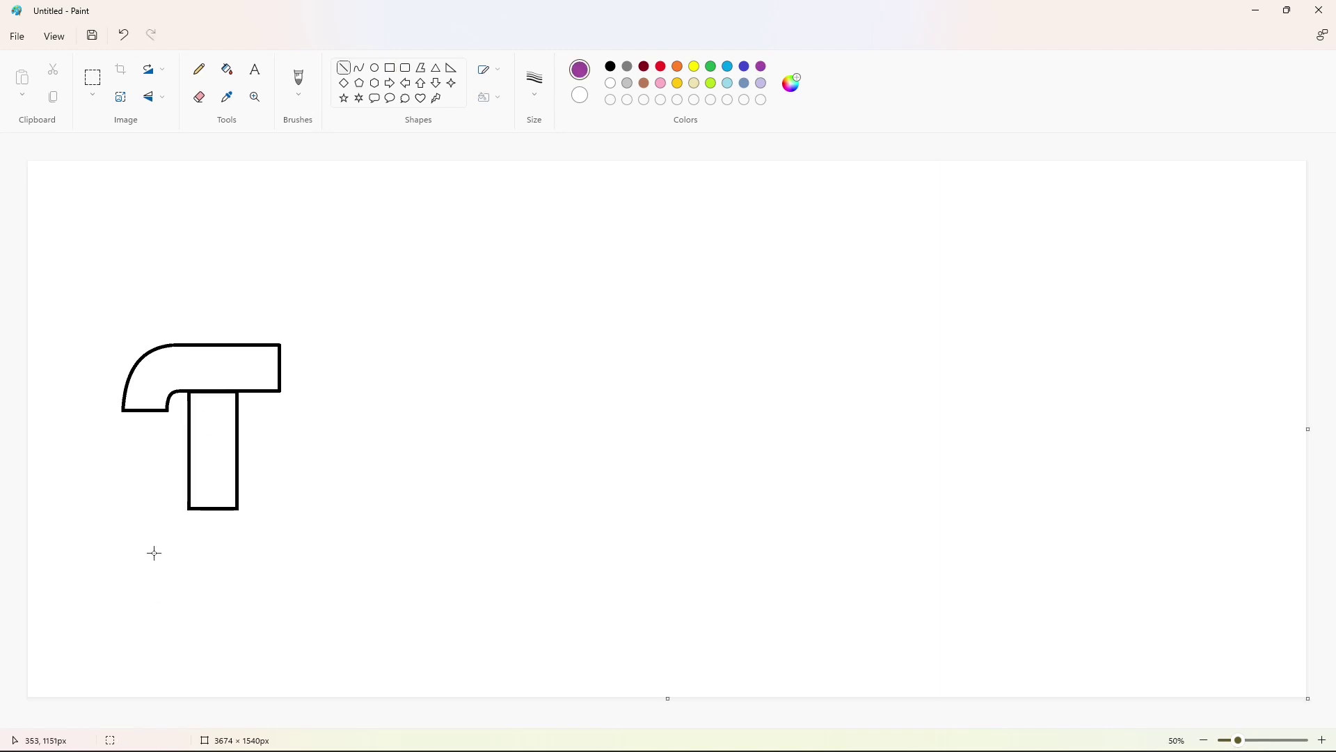
pyautogui.moveTo(162, 529); pyautogui.dragTo(1257, 528)
pyautogui.click(993, 286)
# Step: Draw a black O beside the T from a large circle and a centered inner circle about 133 × 129 px
pyautogui.click(612, 65)
pyautogui.click(373, 68)
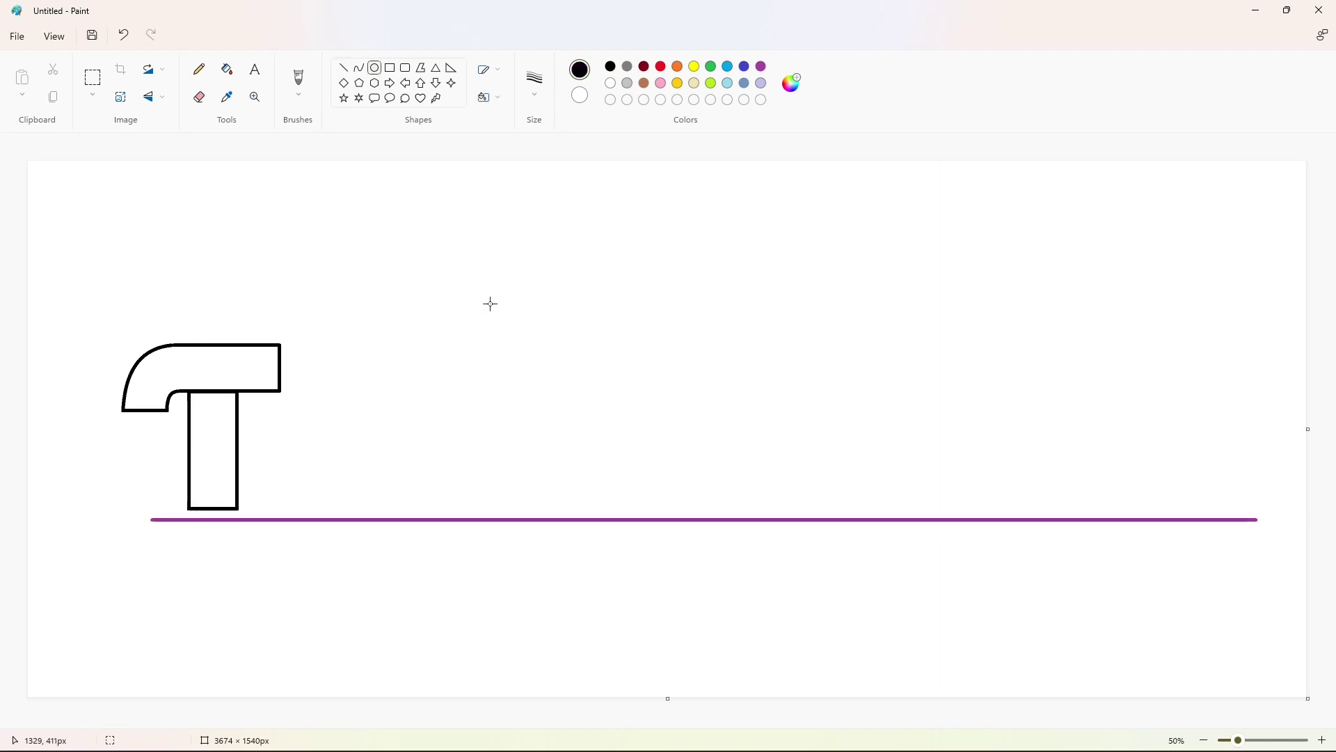
pyautogui.moveTo(321, 381); pyautogui.dragTo(462, 509)
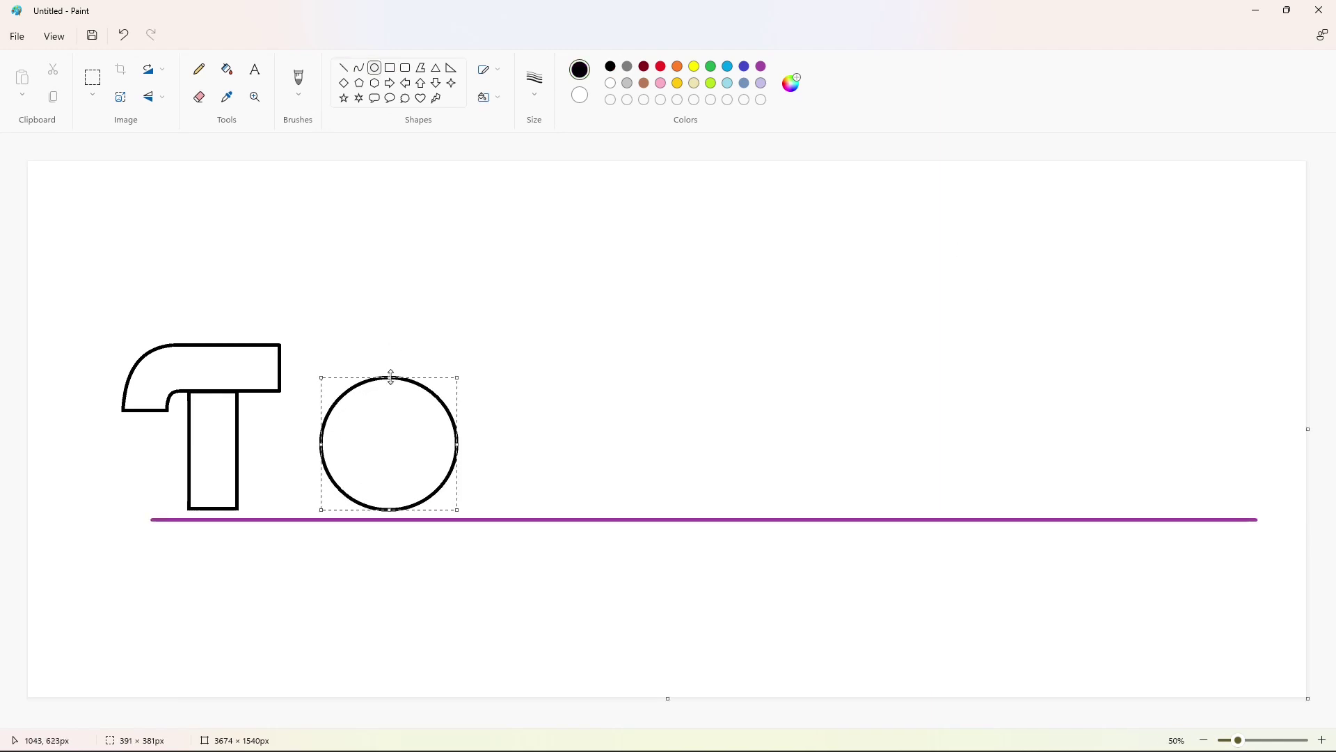
pyautogui.moveTo(461, 450)
pyautogui.mouseDown()
pyautogui.moveTo(340, 452)
pyautogui.moveTo(466, 446)
pyautogui.mouseUp()
pyautogui.click(565, 401)
pyautogui.moveTo(378, 427)
pyautogui.mouseDown()
pyautogui.moveTo(429, 468)
pyautogui.moveTo(403, 421)
pyautogui.mouseUp()
pyautogui.moveTo(378, 449); pyautogui.dragTo(427, 447)
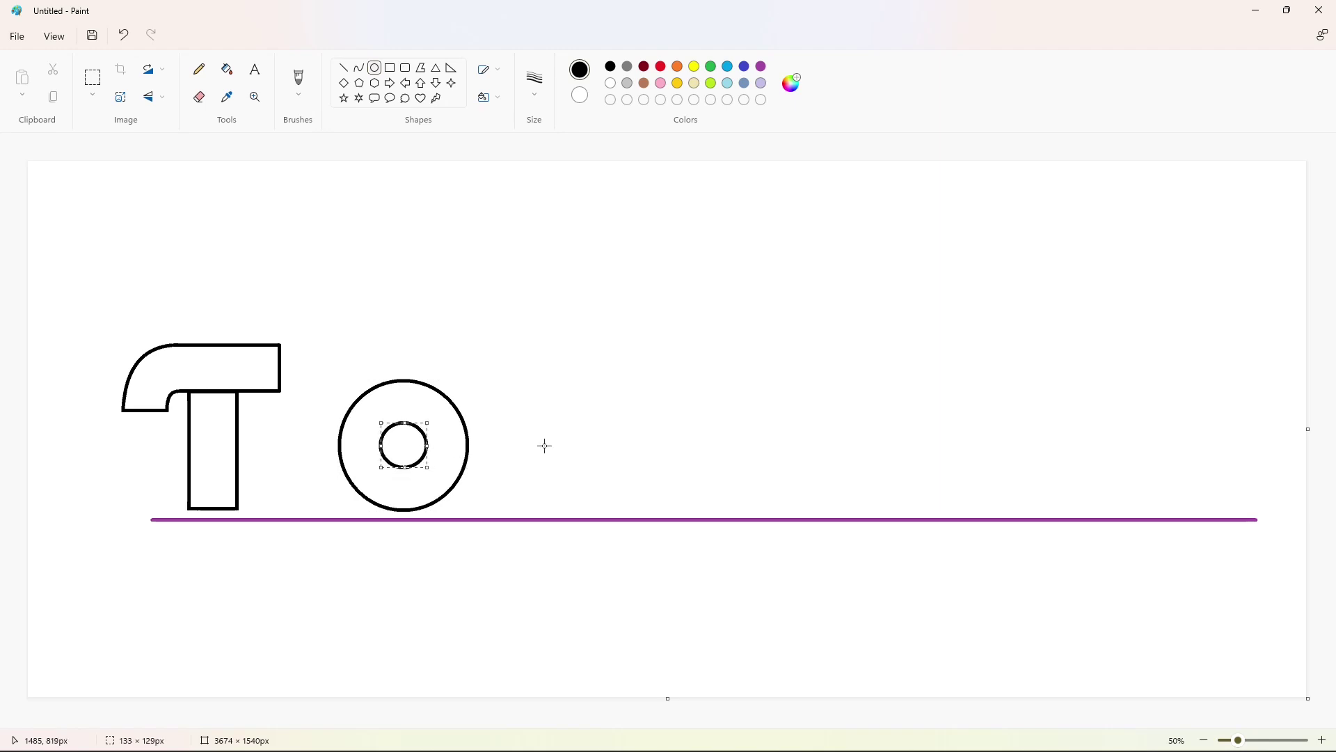
pyautogui.click(544, 448)
# Step: Copy the O and place a spare copy in the canvas's upper-left corner
pyautogui.click(93, 77)
pyautogui.moveTo(308, 337); pyautogui.dragTo(540, 514)
pyautogui.hotkey('ctrl', 'c')
pyautogui.hotkey('ctrl', 'v')
pyautogui.moveTo(141, 269); pyautogui.dragTo(131, 246)
# Step: Erase the original O beside the T by filling both of its circles with white
pyautogui.click(227, 69)
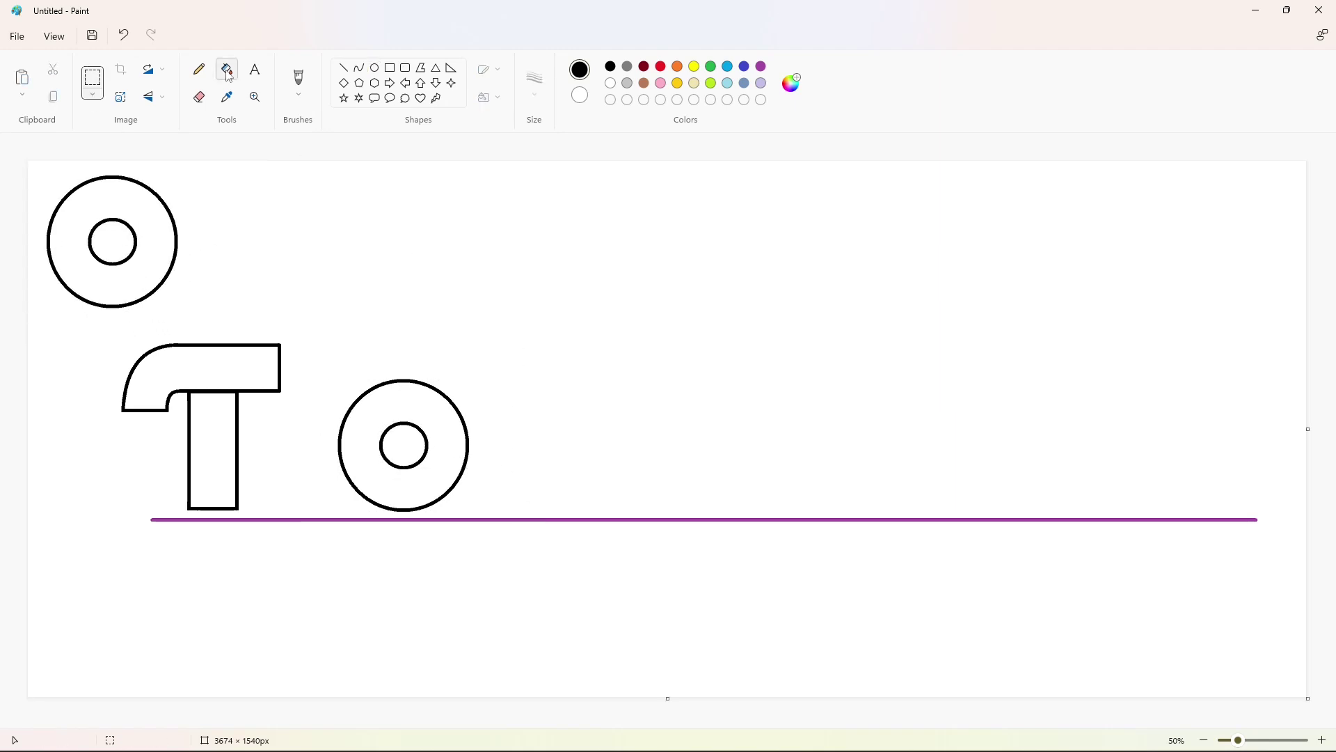
pyautogui.click(611, 82)
pyautogui.click(426, 440)
pyautogui.click(461, 407)
# Step: Paste the O close to the T's stem, tucked under the crossbar's right end and resting above the baseline
pyautogui.hotkey('ctrl', 'v')
pyautogui.moveTo(249, 230); pyautogui.dragTo(447, 409)
pyautogui.moveTo(330, 447); pyautogui.dragTo(321, 447)
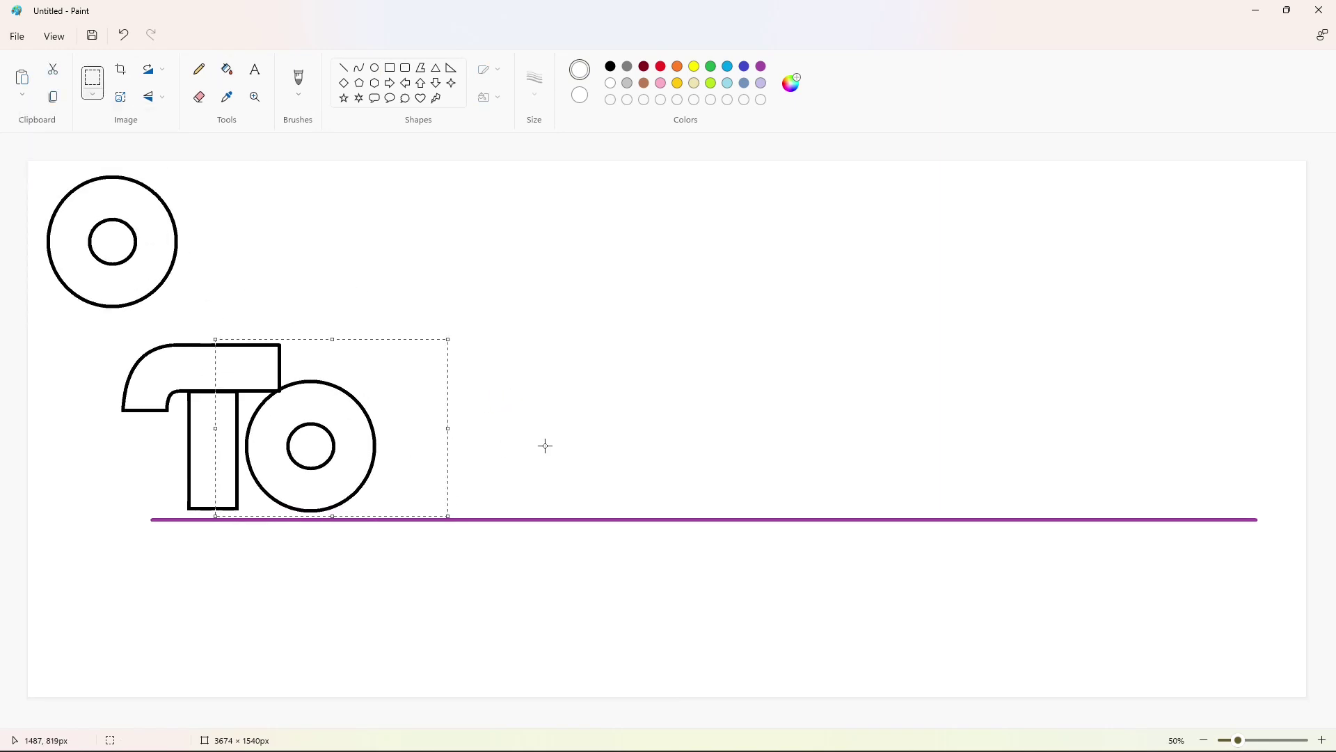
pyautogui.click(565, 430)
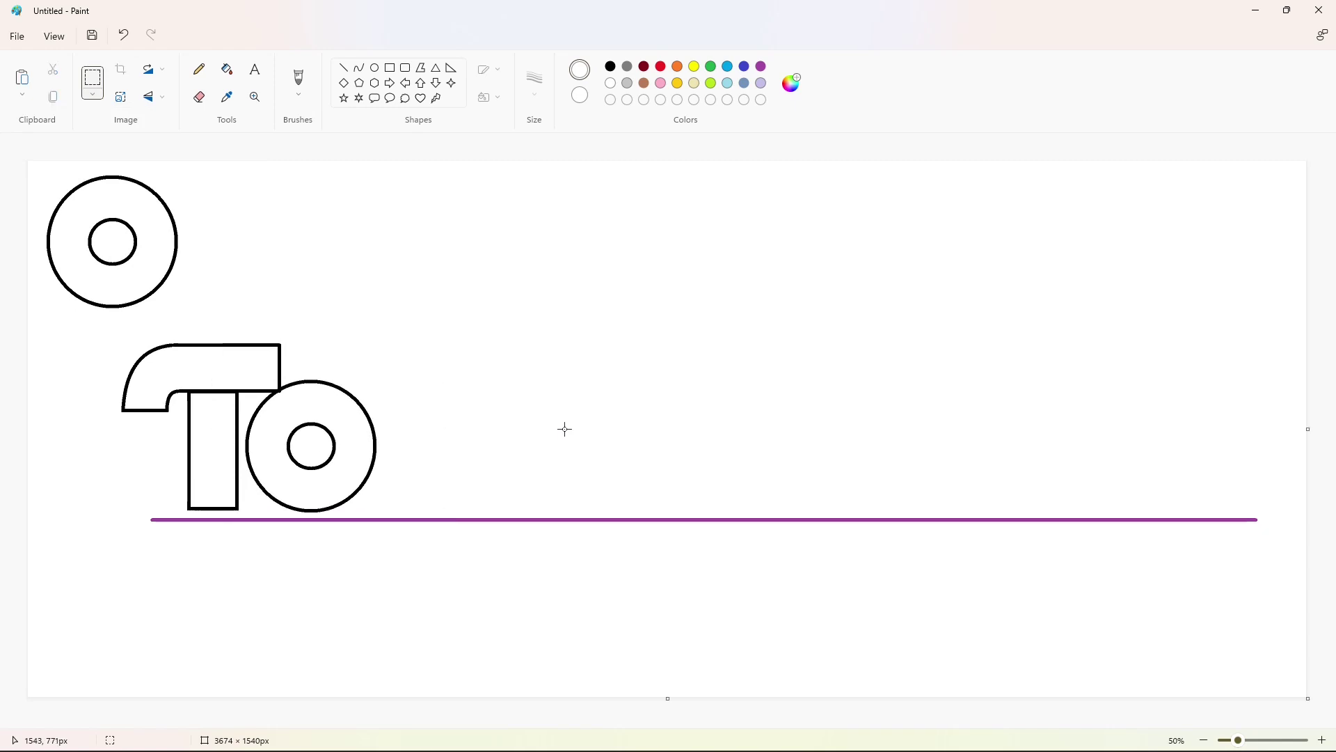
# Step: Recolor the outlines of the T and the first O purple with the Fill tool
pyautogui.click(762, 66)
pyautogui.click(227, 68)
pyautogui.click(322, 424)
pyautogui.click(361, 398)
# Step: Paste a second black O over the first and shift it right so the two letters partly overlap
pyautogui.hotkey('ctrl', 'v')
pyautogui.moveTo(119, 259); pyautogui.dragTo(315, 438)
pyautogui.press('Right')
pyautogui.press('Right')
pyautogui.press('Right')
pyautogui.press('Right')
pyautogui.press('Right')
pyautogui.press('Right')
pyautogui.press('Right')
pyautogui.press('Right')
pyautogui.press('Right')
pyautogui.press('Right')
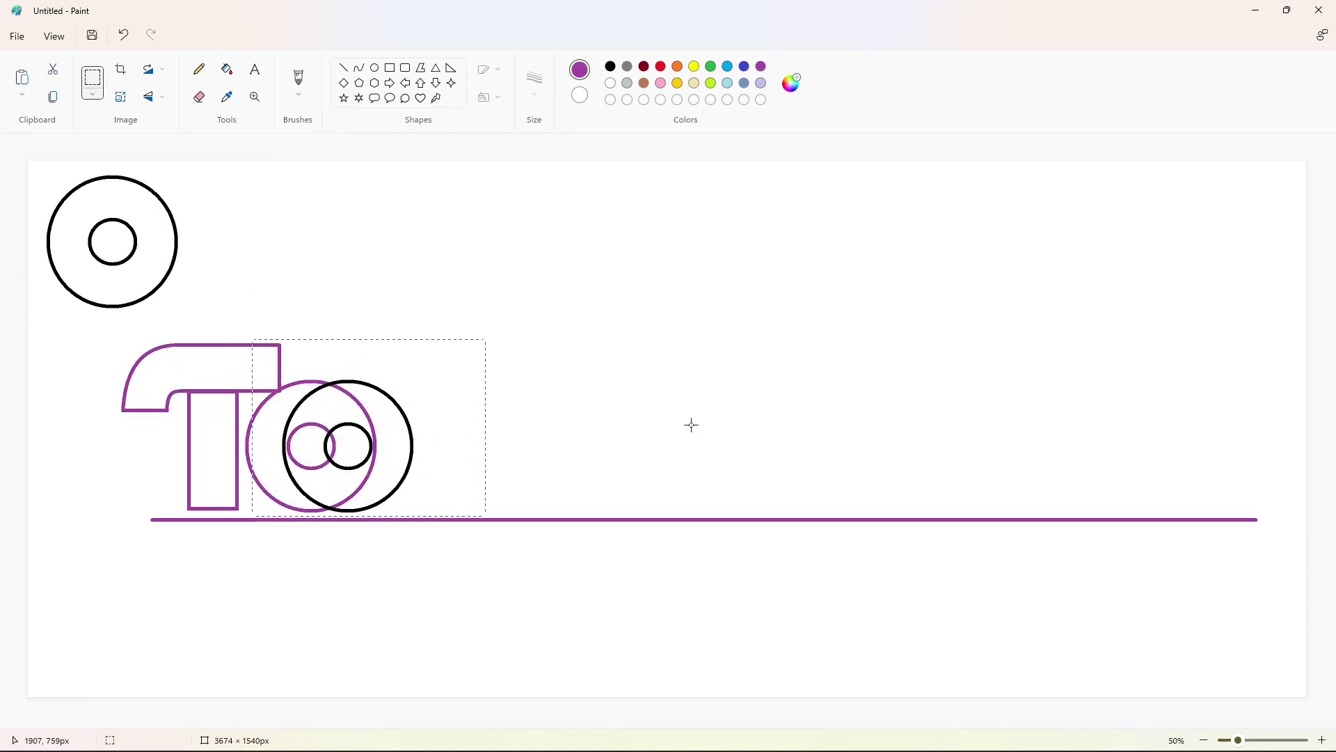
pyautogui.press('Right')
pyautogui.press('Right')
pyautogui.click(691, 425)
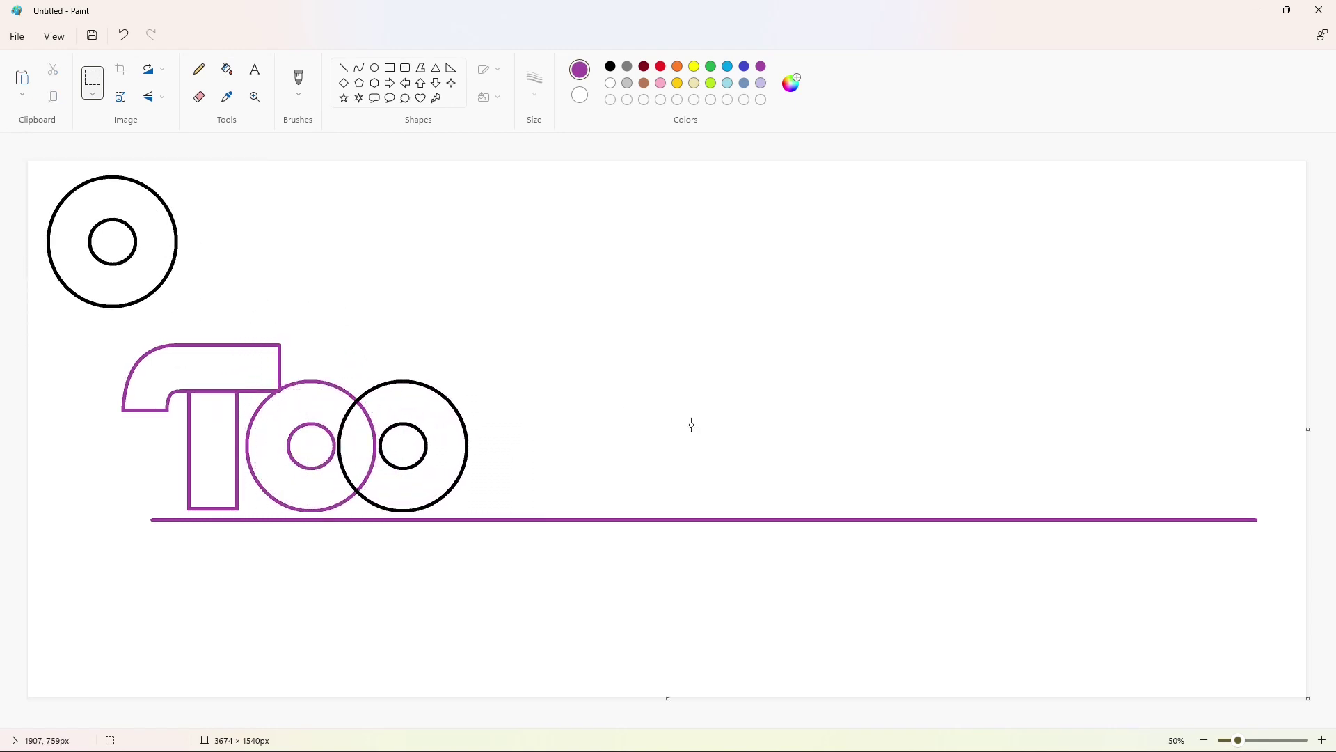
# Step: Fill the first O's overlapping arc with white and recolor the purple letter outlines black
pyautogui.click(227, 69)
pyautogui.click(611, 83)
pyautogui.click(369, 417)
pyautogui.click(610, 66)
pyautogui.click(327, 429)
pyautogui.click(348, 388)
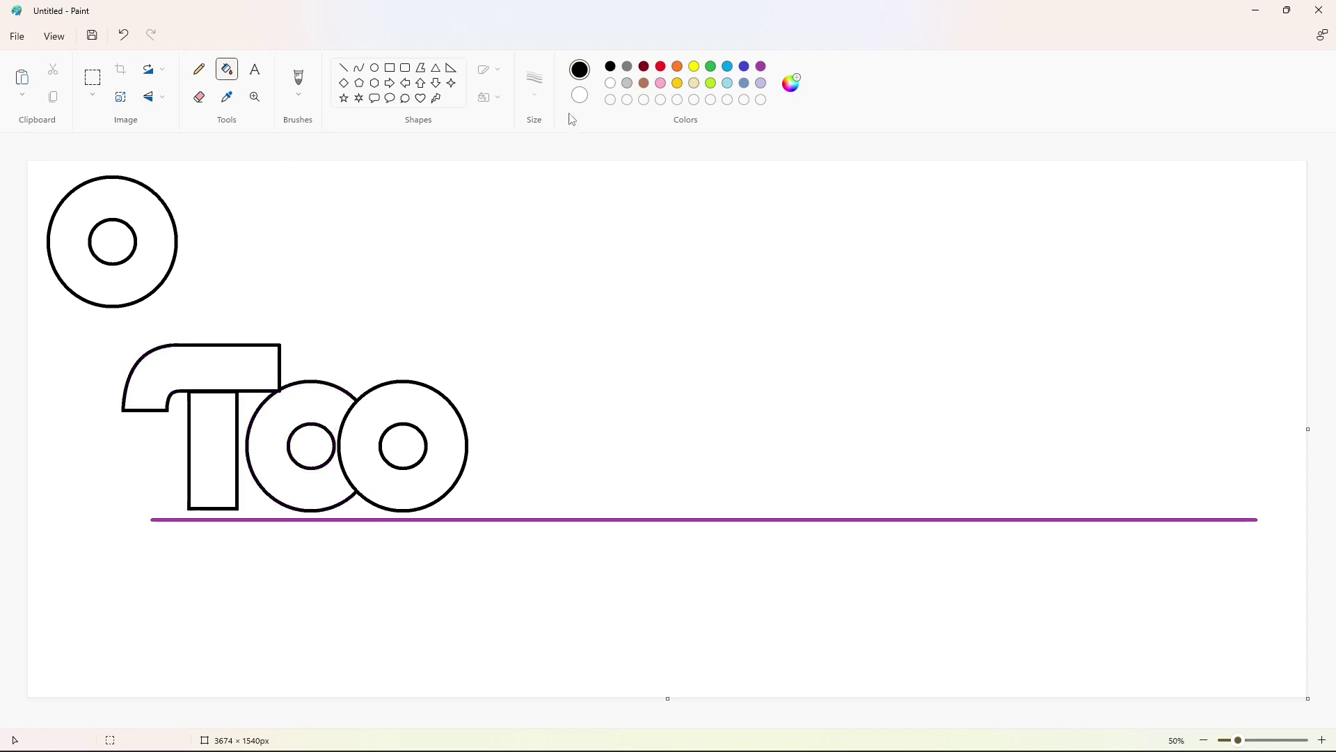
# Step: Clean up the joint between the T's crossbar and the first O with a white line about 24 × 16 px
pyautogui.click(1322, 740)
pyautogui.click(343, 67)
pyautogui.moveTo(524, 340); pyautogui.dragTo(541, 330)
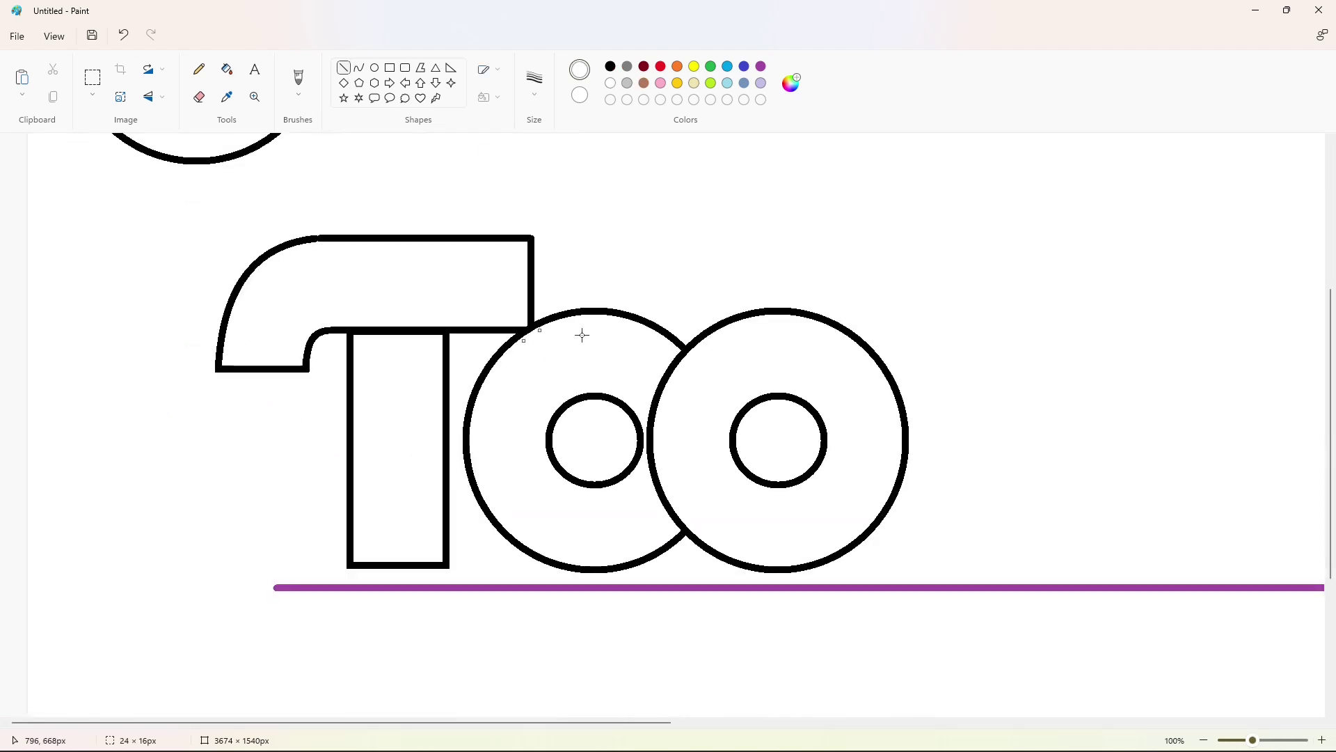
pyautogui.click(1204, 740)
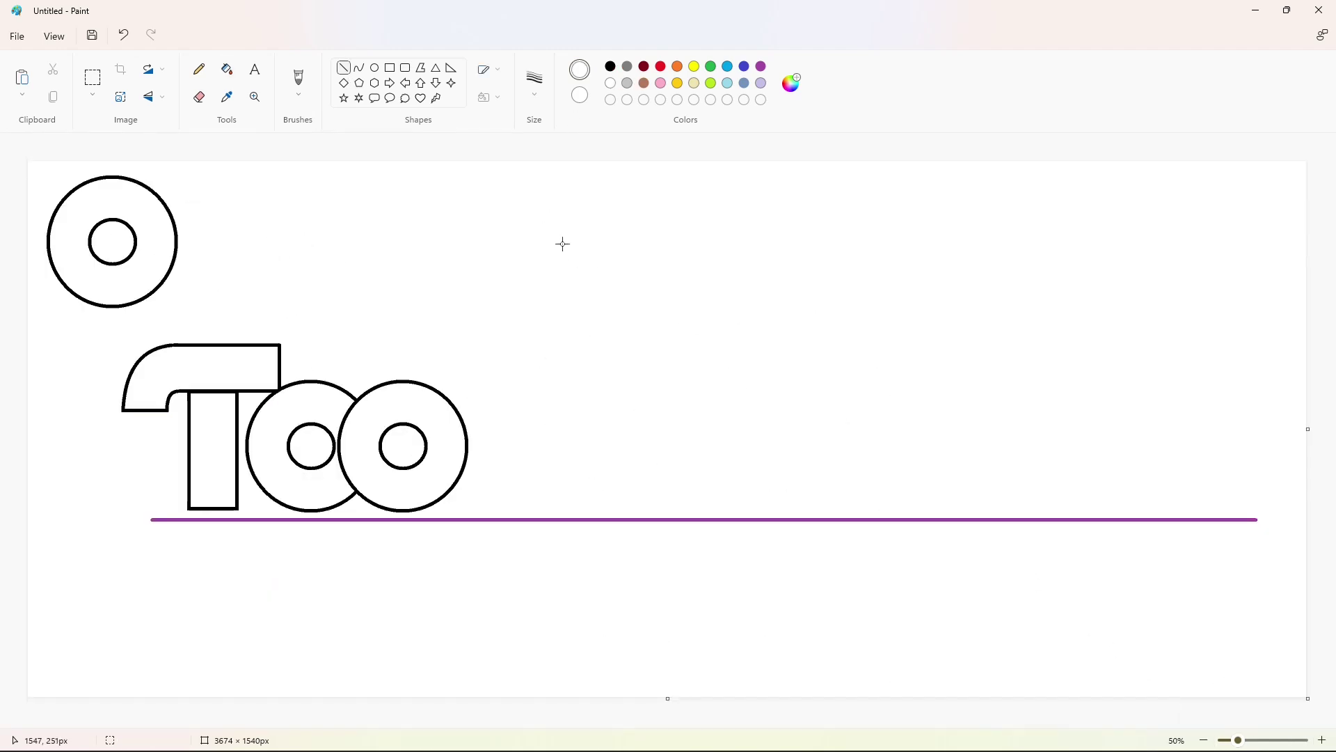
# Step: Draw the n's left side in black with a short upright edge, a small rounded curve and a long vertical line
pyautogui.click(611, 67)
pyautogui.moveTo(465, 381); pyautogui.dragTo(476, 433)
pyautogui.click(359, 67)
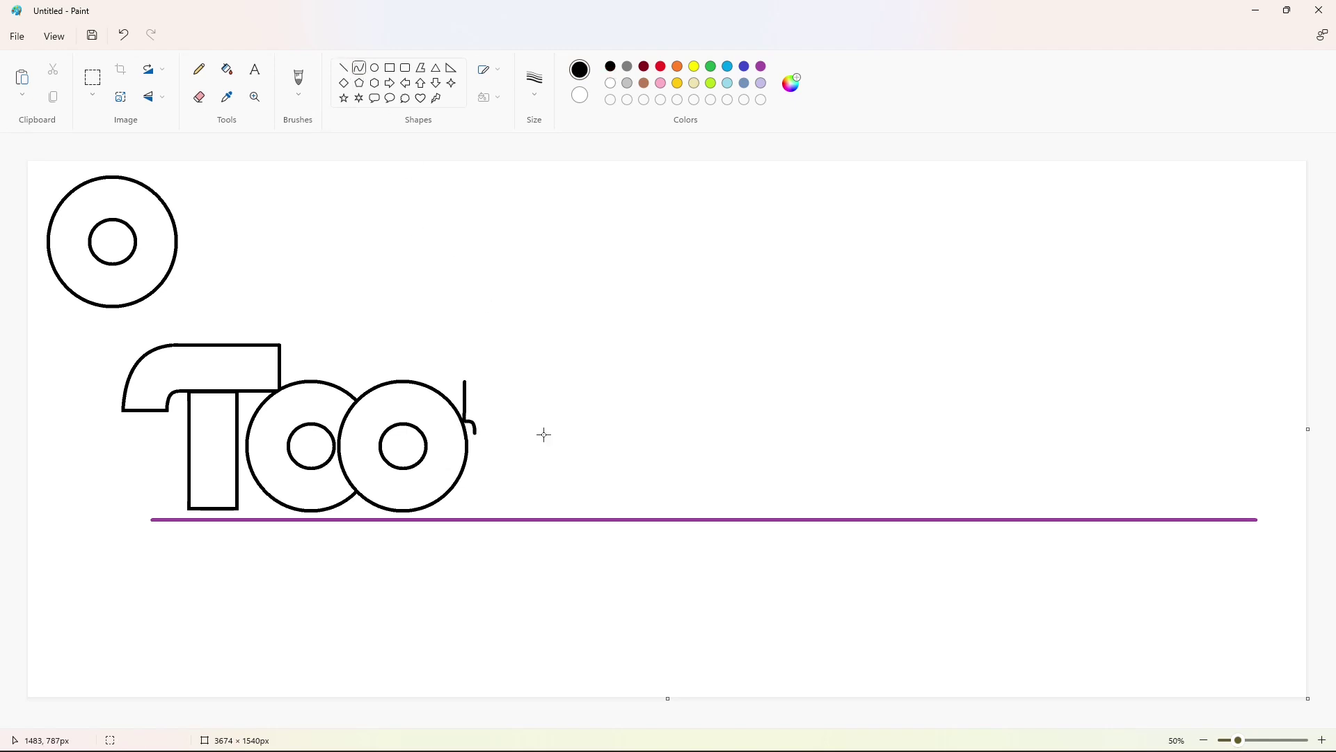
pyautogui.keyDown('ctrl'); pyautogui.scroll(1, 155, 598); pyautogui.keyUp('ctrl')
pyautogui.click(343, 67)
pyautogui.moveTo(797, 268); pyautogui.dragTo(797, 429)
# Step: Draw the n's notched, curved top and its outer right side as a vertical line about 271 px long
pyautogui.keyDown('ctrl'); pyautogui.scroll(-1, 1159, 696); pyautogui.keyUp('ctrl')
pyautogui.moveTo(465, 381)
pyautogui.mouseDown()
pyautogui.moveTo(594, 421)
pyautogui.moveTo(537, 373)
pyautogui.moveTo(592, 381)
pyautogui.mouseUp()
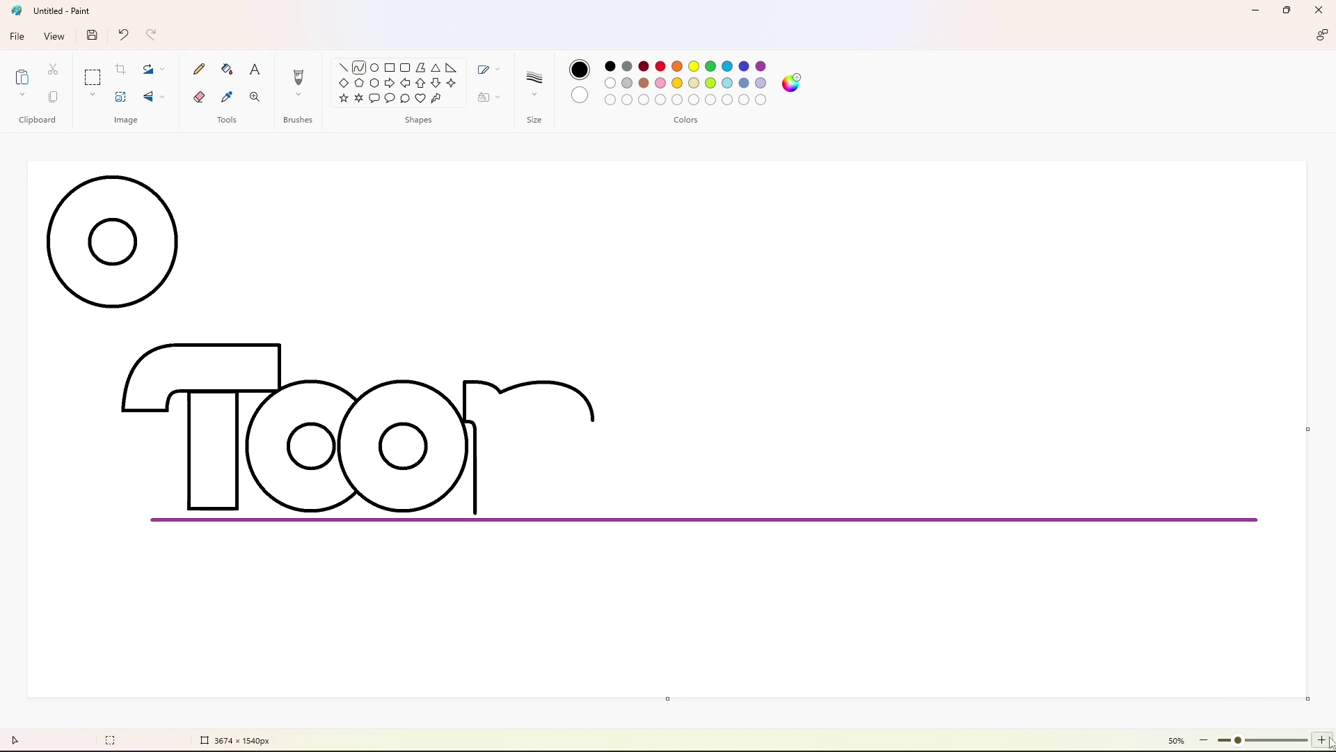
pyautogui.click(1321, 739)
pyautogui.click(344, 67)
pyautogui.moveTo(597, 243); pyautogui.dragTo(596, 439)
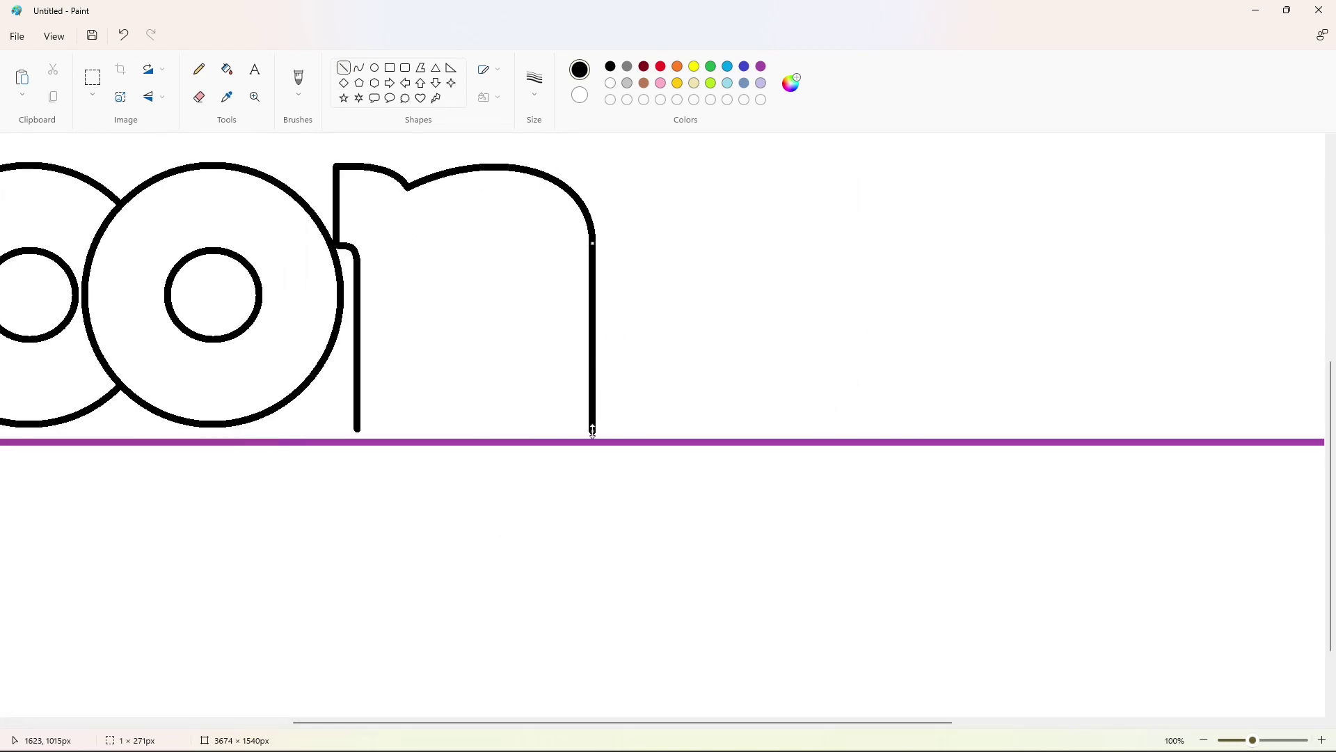
pyautogui.scroll(-1, 595, 438)
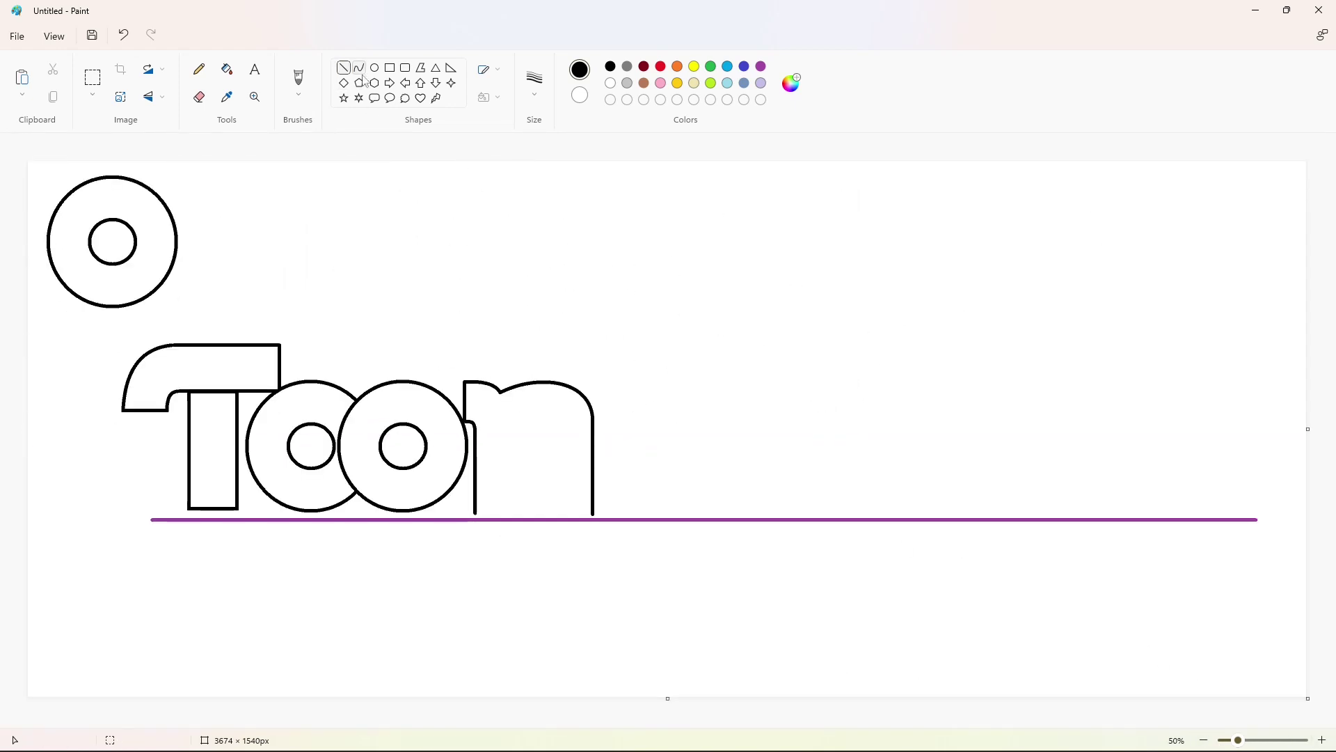
# Step: Draw the n's inner arch with a left vertical line, a rounded top and a right vertical line about 209 px long
pyautogui.moveTo(514, 510)
pyautogui.mouseDown()
pyautogui.moveTo(514, 438)
pyautogui.moveTo(557, 439)
pyautogui.moveTo(537, 418)
pyautogui.moveTo(554, 415)
pyautogui.mouseUp()
pyautogui.click(629, 425)
pyautogui.click(359, 67)
pyautogui.click(516, 416)
pyautogui.click(669, 447)
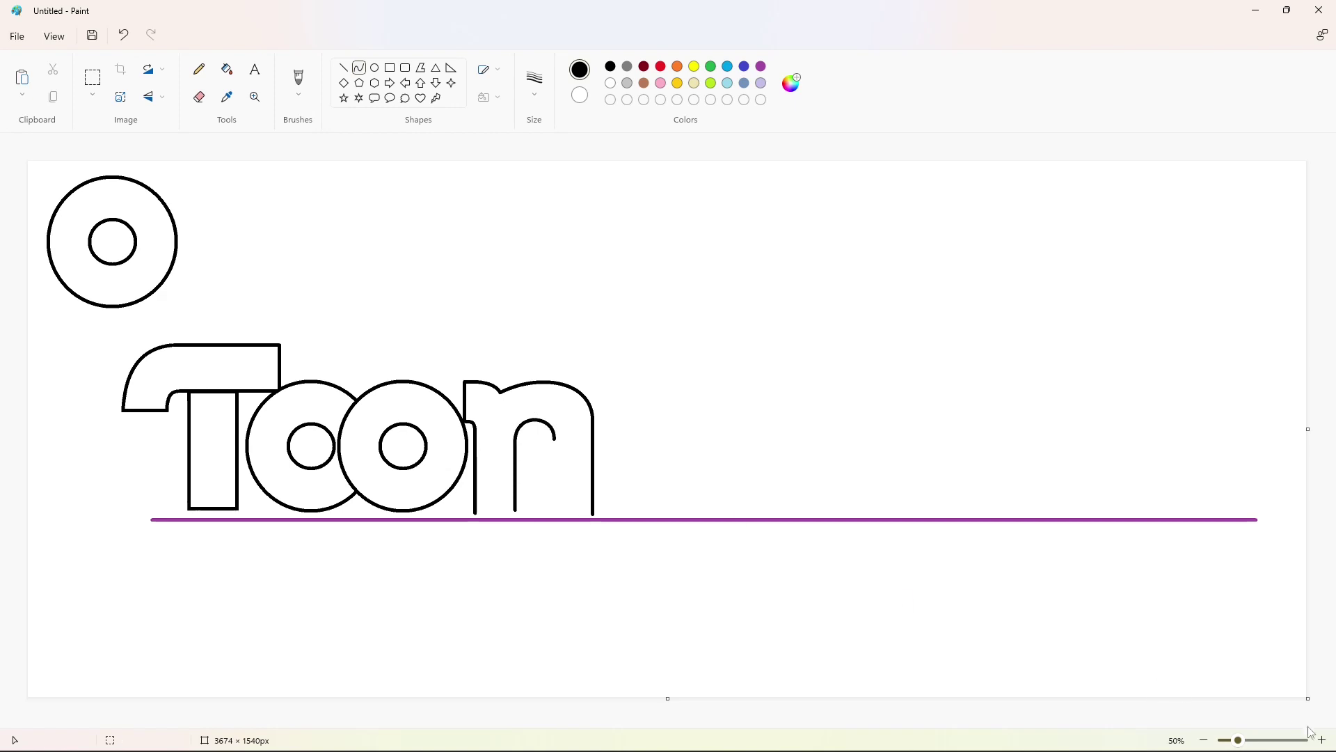
pyautogui.click(1321, 739)
pyautogui.moveTo(645, 724); pyautogui.dragTo(788, 724)
pyautogui.click(343, 68)
pyautogui.moveTo(794, 277); pyautogui.dragTo(794, 423)
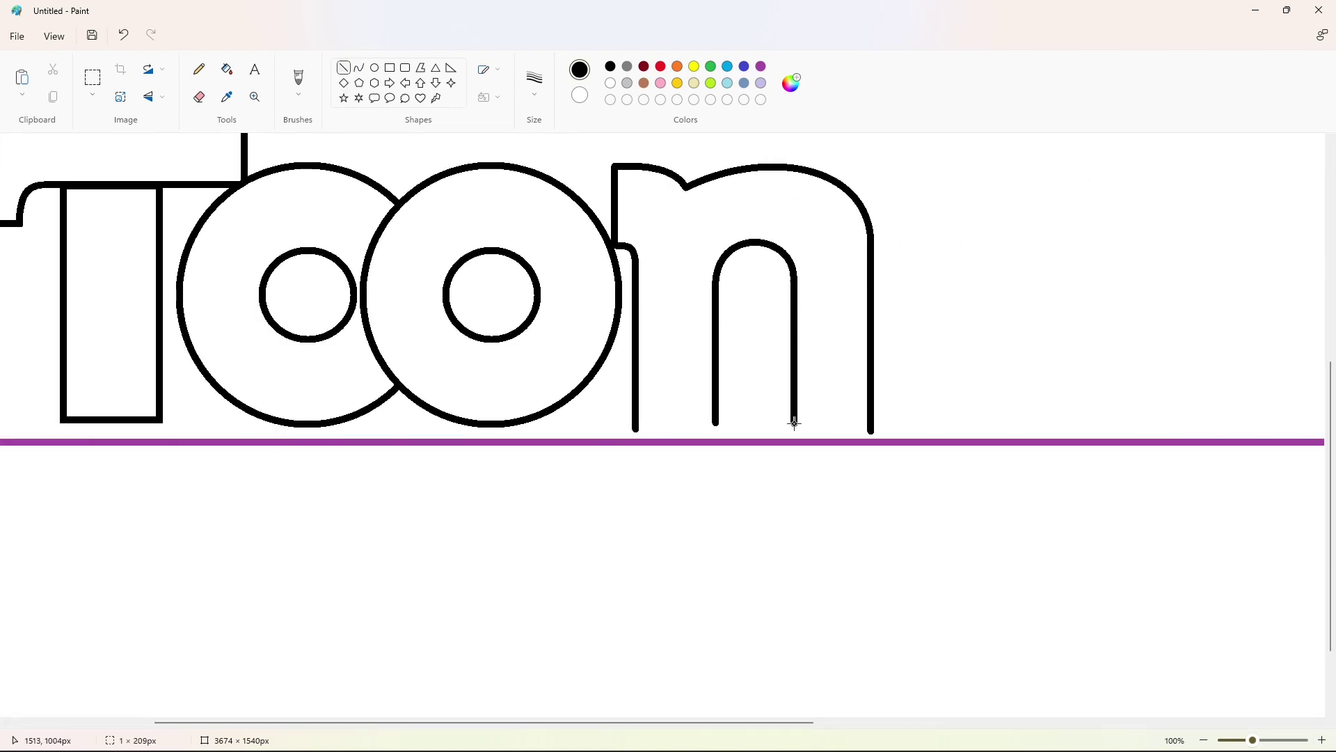
# Step: Draw a purple horizontal line across the feet of the n and nudge it slightly down
pyautogui.click(760, 66)
pyautogui.moveTo(453, 430); pyautogui.dragTo(930, 429)
pyautogui.press('Down')
pyautogui.press('Down')
# Step: Erase the purple foot line's part left of the n with white fill and recolor the rest black
pyautogui.click(610, 66)
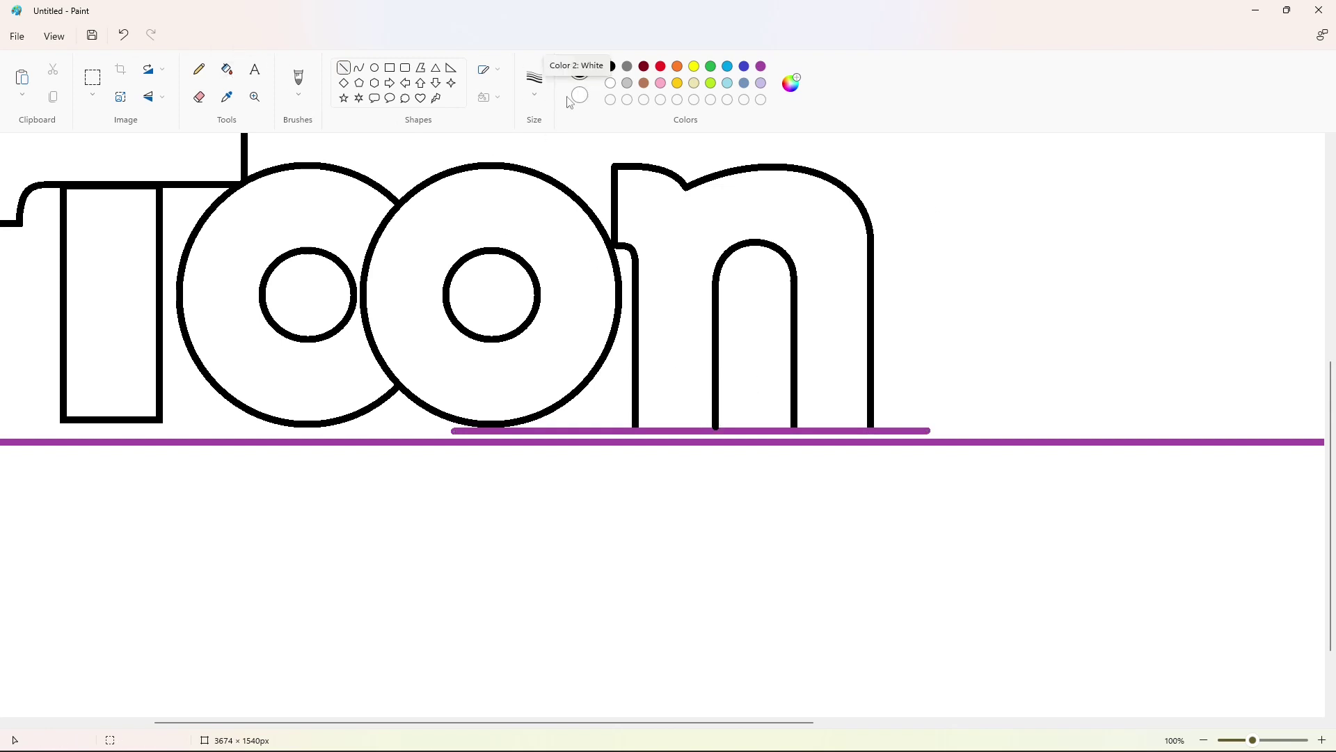
pyautogui.click(610, 83)
pyautogui.click(227, 69)
pyautogui.click(571, 431)
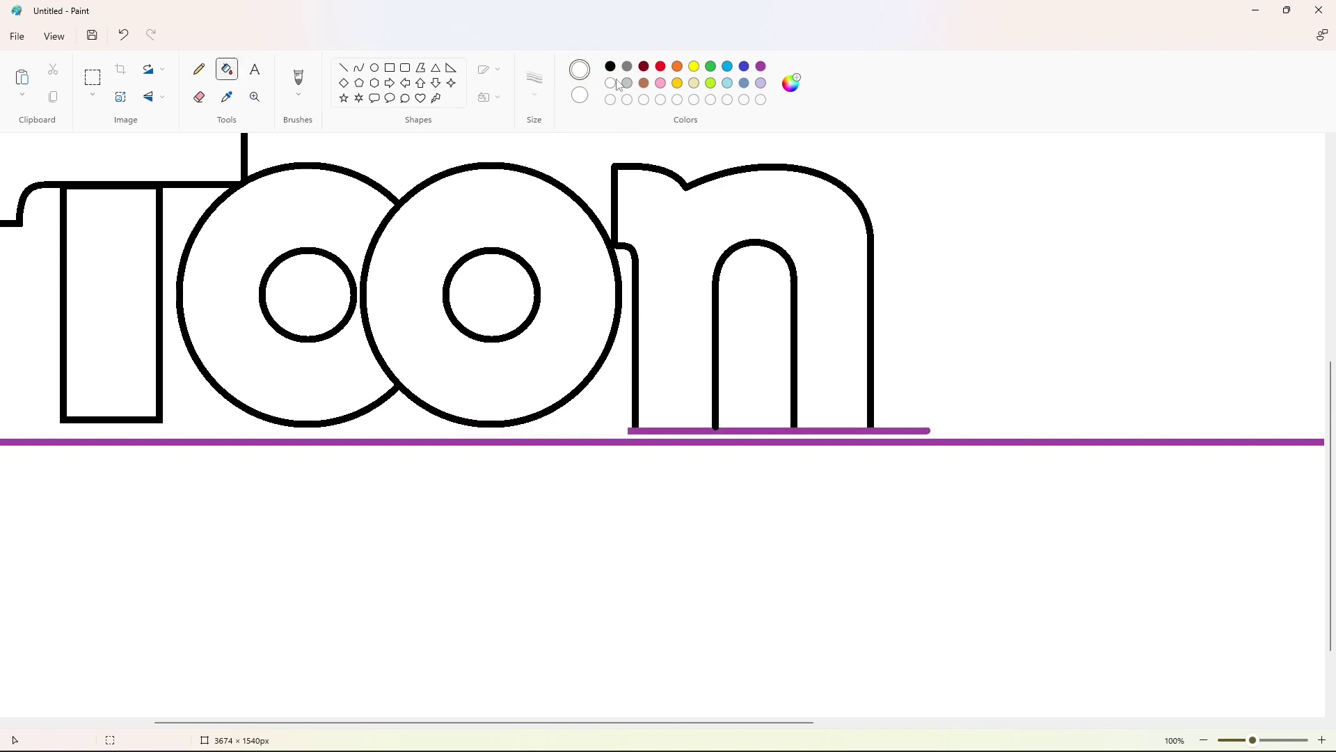
pyautogui.click(611, 66)
pyautogui.click(792, 430)
# Step: Cut the foot line with white and erase its parts between the n's legs and beyond its right side
pyautogui.click(610, 82)
pyautogui.click(344, 68)
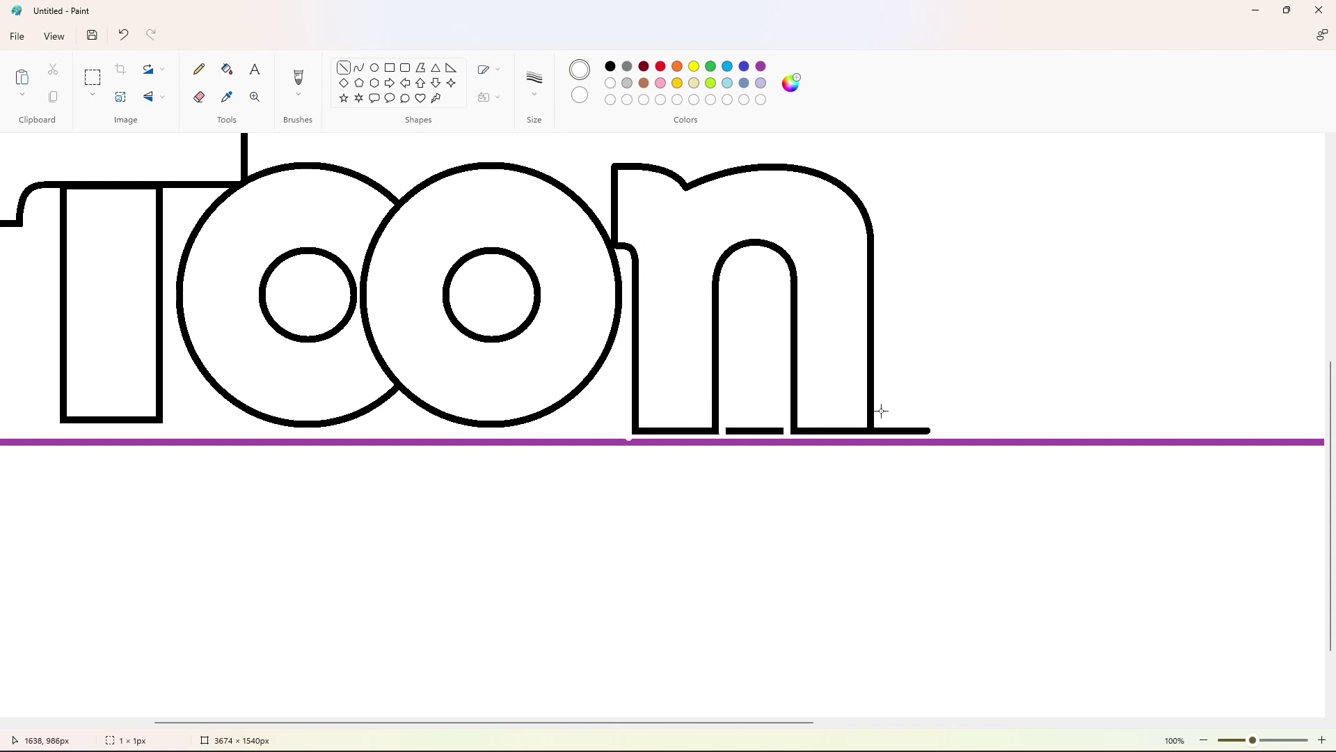
pyautogui.click(227, 69)
pyautogui.click(755, 430)
pyautogui.click(905, 431)
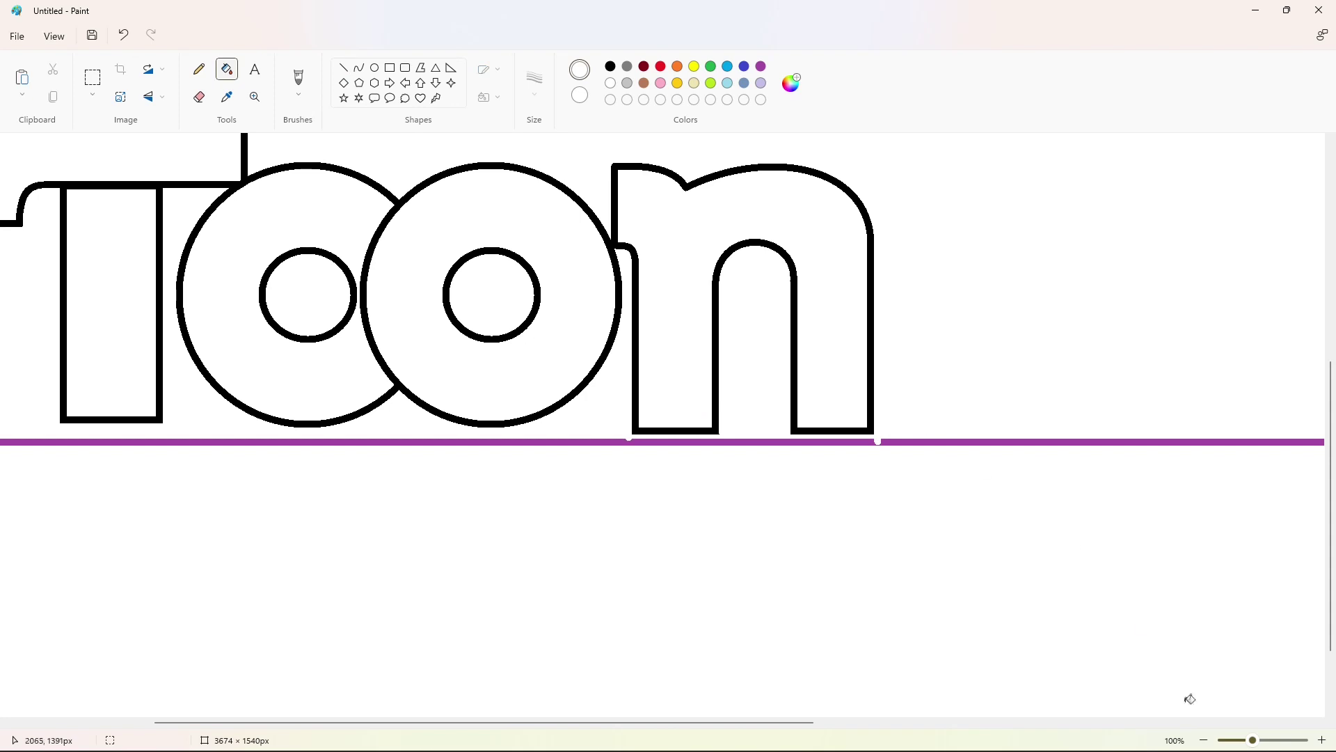
pyautogui.keyDown('ctrl'); pyautogui.scroll(-2, 1077, 585); pyautogui.keyUp('ctrl')
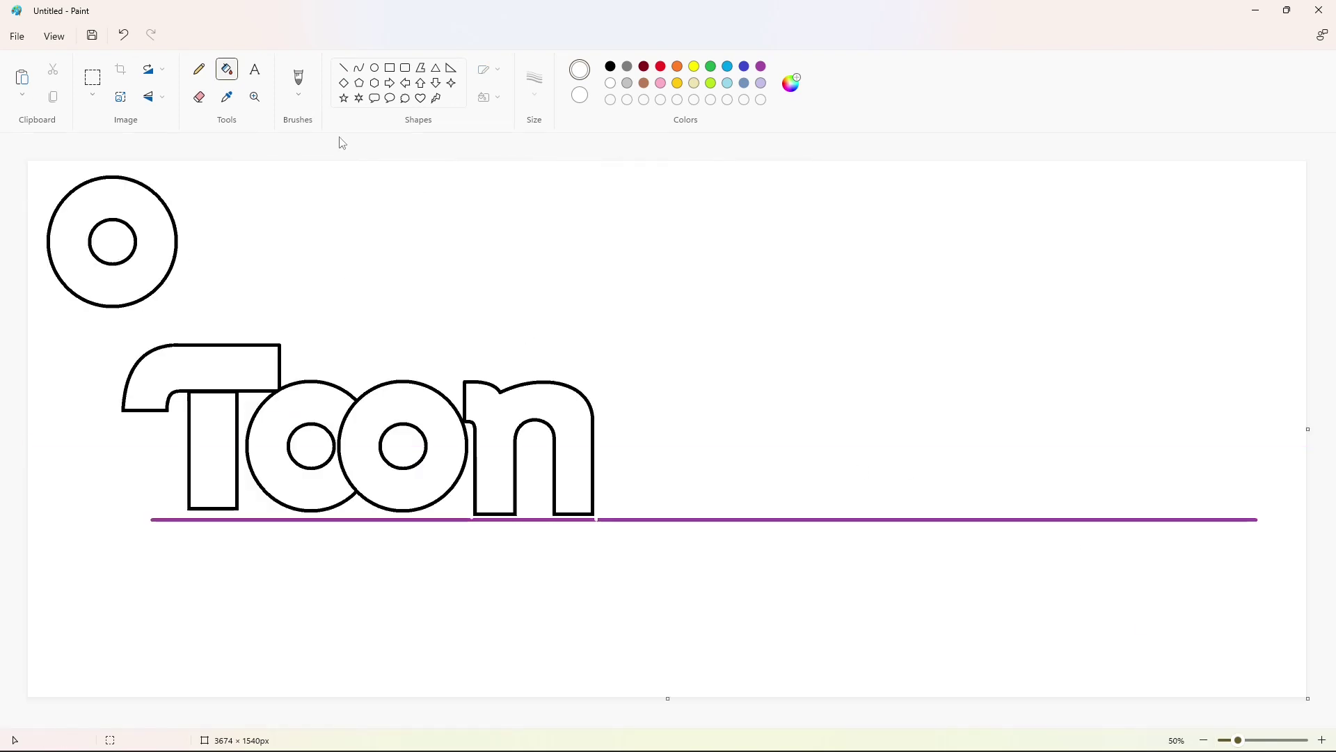
# Step: Draw an exclamation mark after the n from a black upright rectangle with a circle beneath it
pyautogui.click(389, 67)
pyautogui.click(610, 66)
pyautogui.moveTo(599, 384)
pyautogui.mouseDown()
pyautogui.moveTo(637, 462)
pyautogui.moveTo(637, 426)
pyautogui.moveTo(635, 454)
pyautogui.moveTo(614, 436)
pyautogui.moveTo(640, 463)
pyautogui.moveTo(627, 501)
pyautogui.moveTo(641, 512)
pyautogui.mouseUp()
pyautogui.click(374, 68)
pyautogui.click(689, 503)
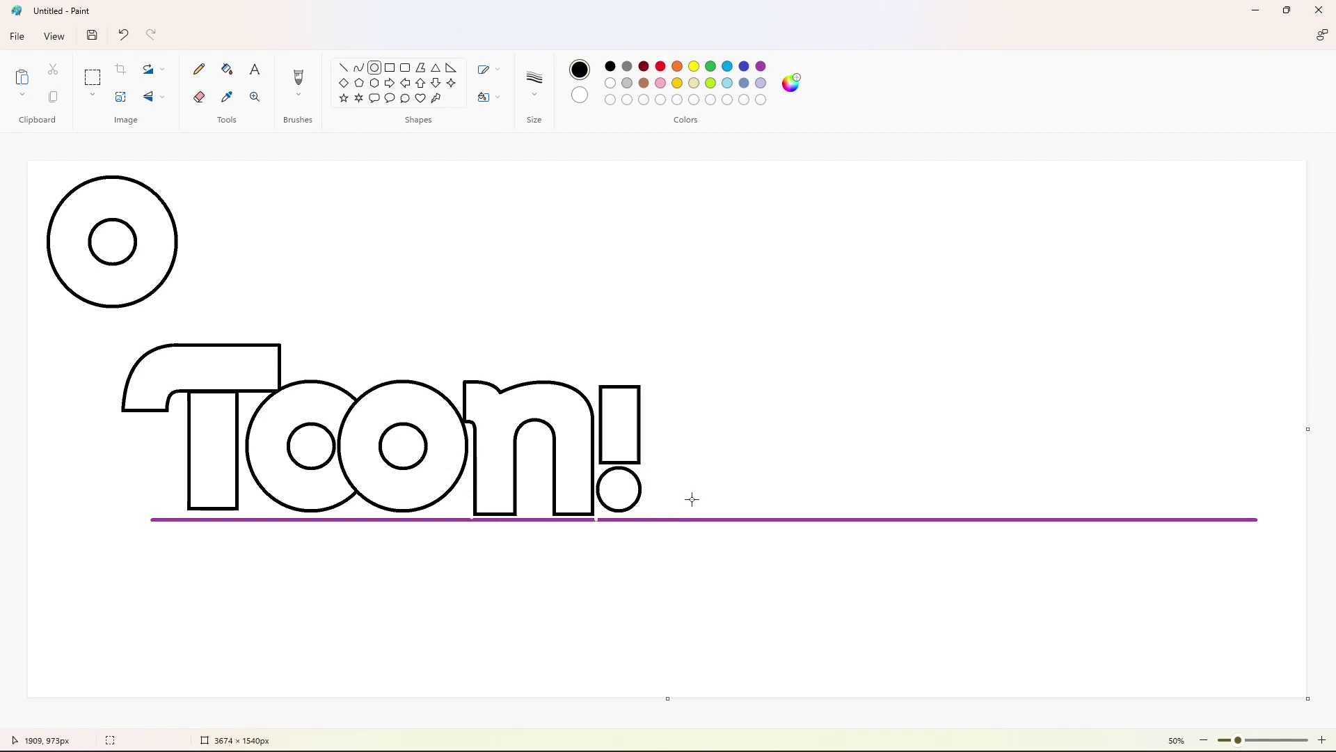
# Step: Draw a slanted black line beside the exclamation mark and move it to the blank area above the letters
pyautogui.click(345, 68)
pyautogui.moveTo(639, 386); pyautogui.dragTo(685, 513)
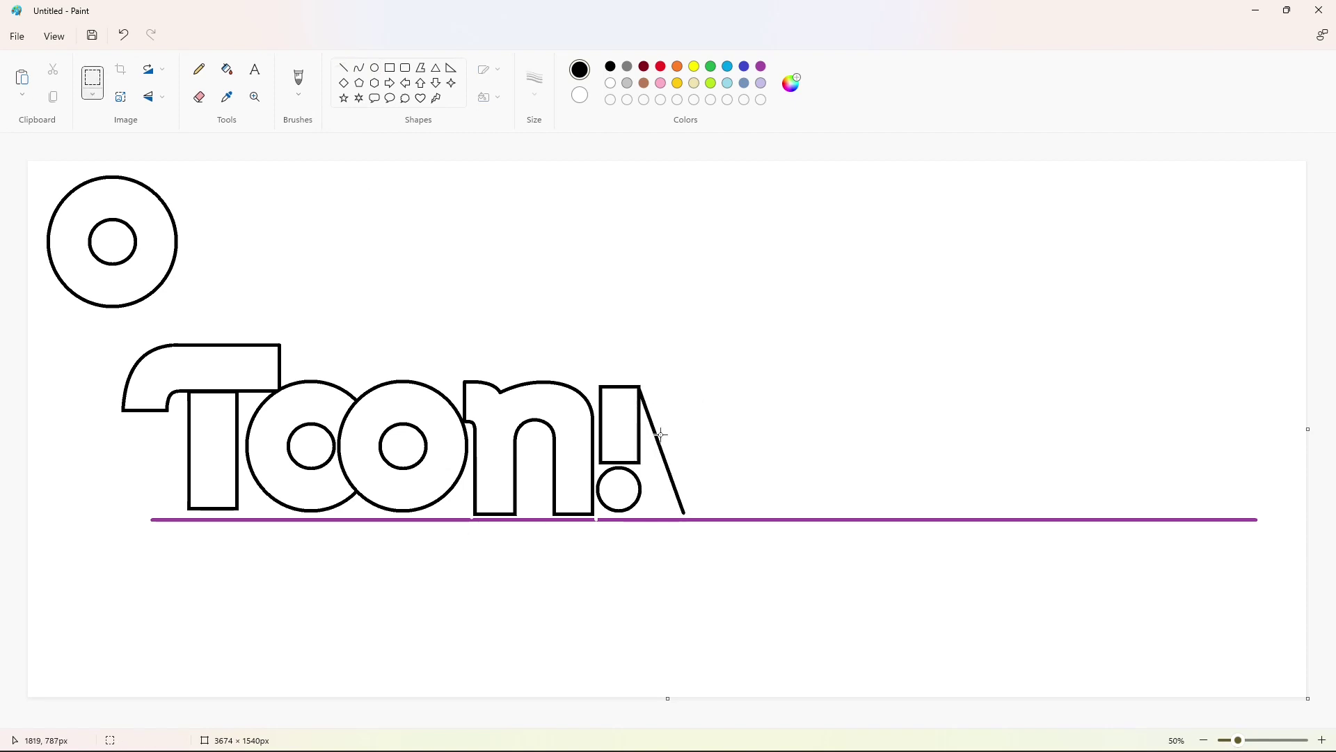
pyautogui.hotkey('ctrl', 'z')
pyautogui.moveTo(639, 387); pyautogui.dragTo(683, 514)
pyautogui.moveTo(665, 464)
pyautogui.mouseDown()
pyautogui.moveTo(883, 274)
pyautogui.moveTo(523, 268)
pyautogui.mouseUp()
# Step: Copy the slanted line and place the copy against the exclamation mark's upper-right corner, reaching down toward the baseline
pyautogui.click(93, 78)
pyautogui.moveTo(407, 168); pyautogui.dragTo(632, 358)
pyautogui.hotkey('ctrl', 'c')
pyautogui.hotkey('ctrl', 'v')
pyautogui.moveTo(150, 259); pyautogui.dragTo(671, 460)
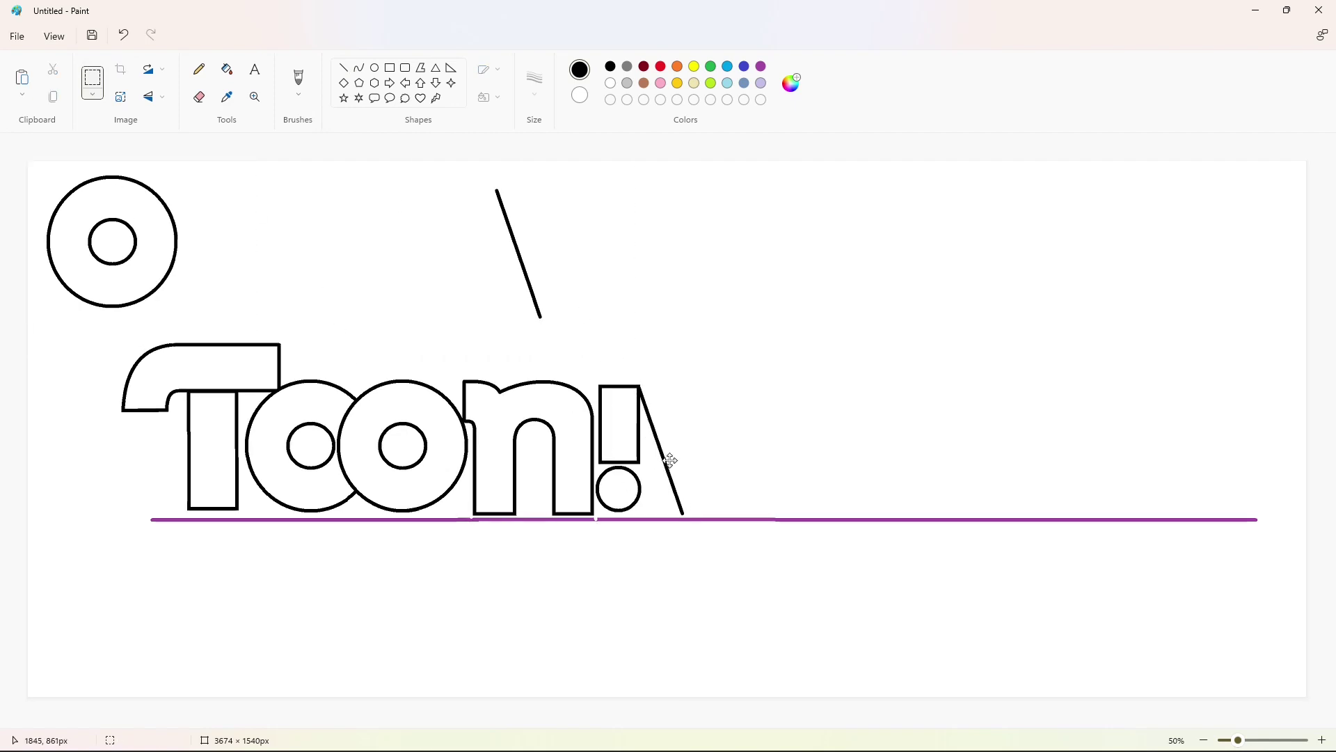
pyautogui.click(787, 445)
pyautogui.hotkey('ctrl', 'v')
pyautogui.click(146, 103)
pyautogui.click(174, 145)
pyautogui.moveTo(139, 240); pyautogui.dragTo(738, 458)
pyautogui.hotkey('ctrl', 'z')
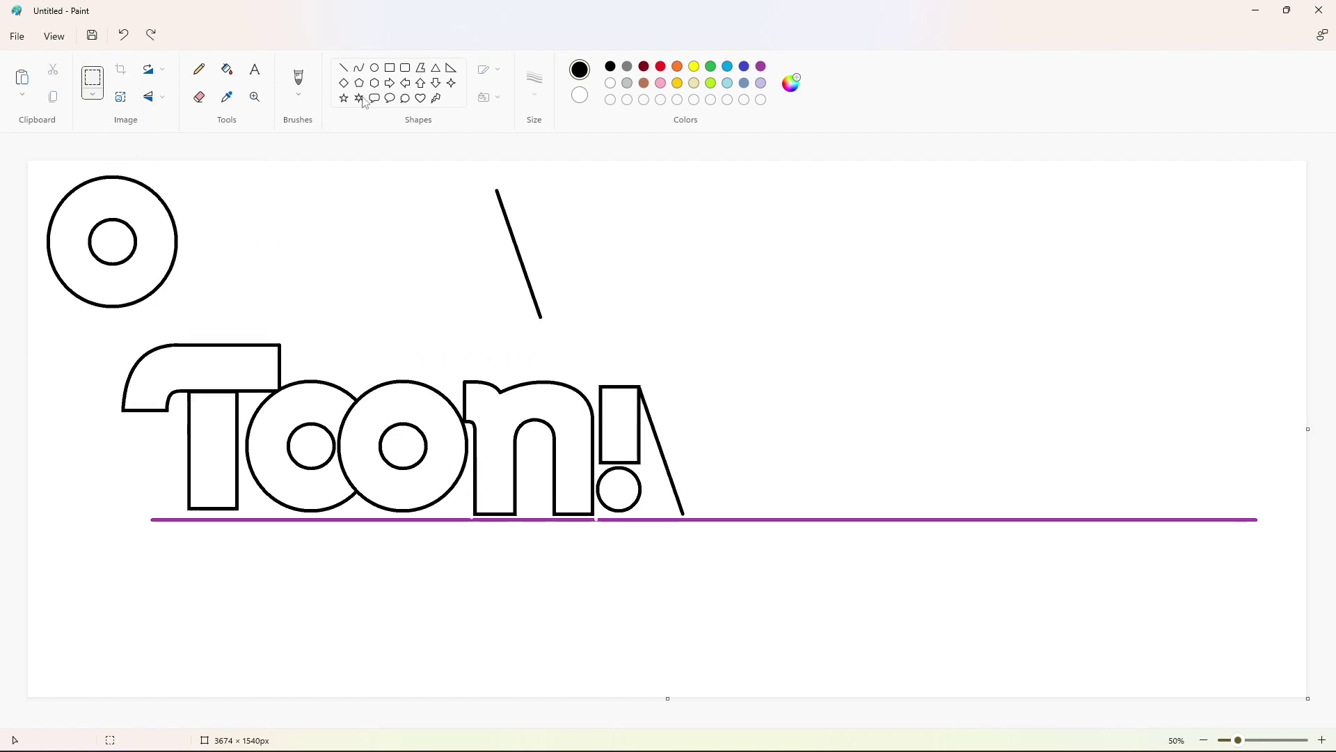
# Step: Draw a black line slanting the opposite way, opposite the copied slanted line, as the right side of a V
pyautogui.click(344, 67)
pyautogui.moveTo(761, 386); pyautogui.dragTo(710, 513)
pyautogui.click(799, 480)
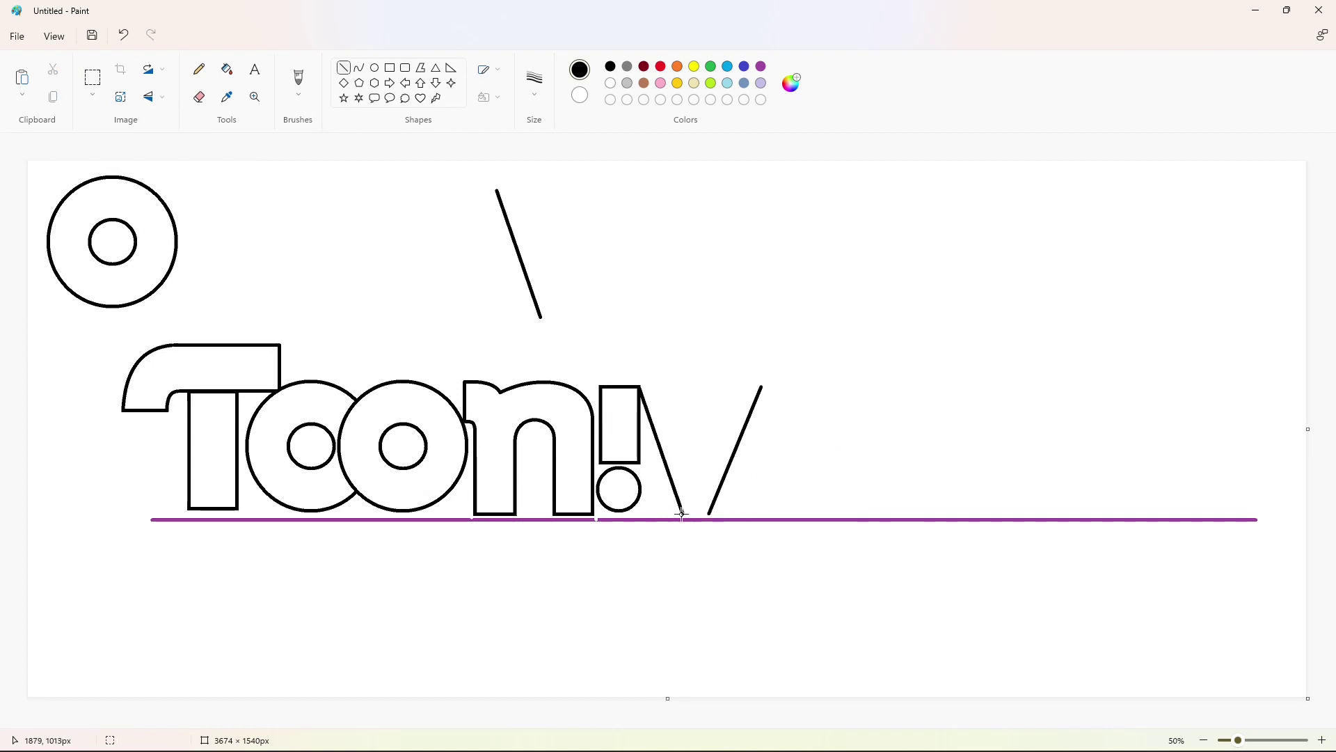
pyautogui.hotkey('ctrl', 'z')
# Step: Draw a triangle between the two slanted lines, flip it vertically and extend it upward so its point forms the V's notch
pyautogui.click(436, 68)
pyautogui.moveTo(659, 363); pyautogui.dragTo(736, 451)
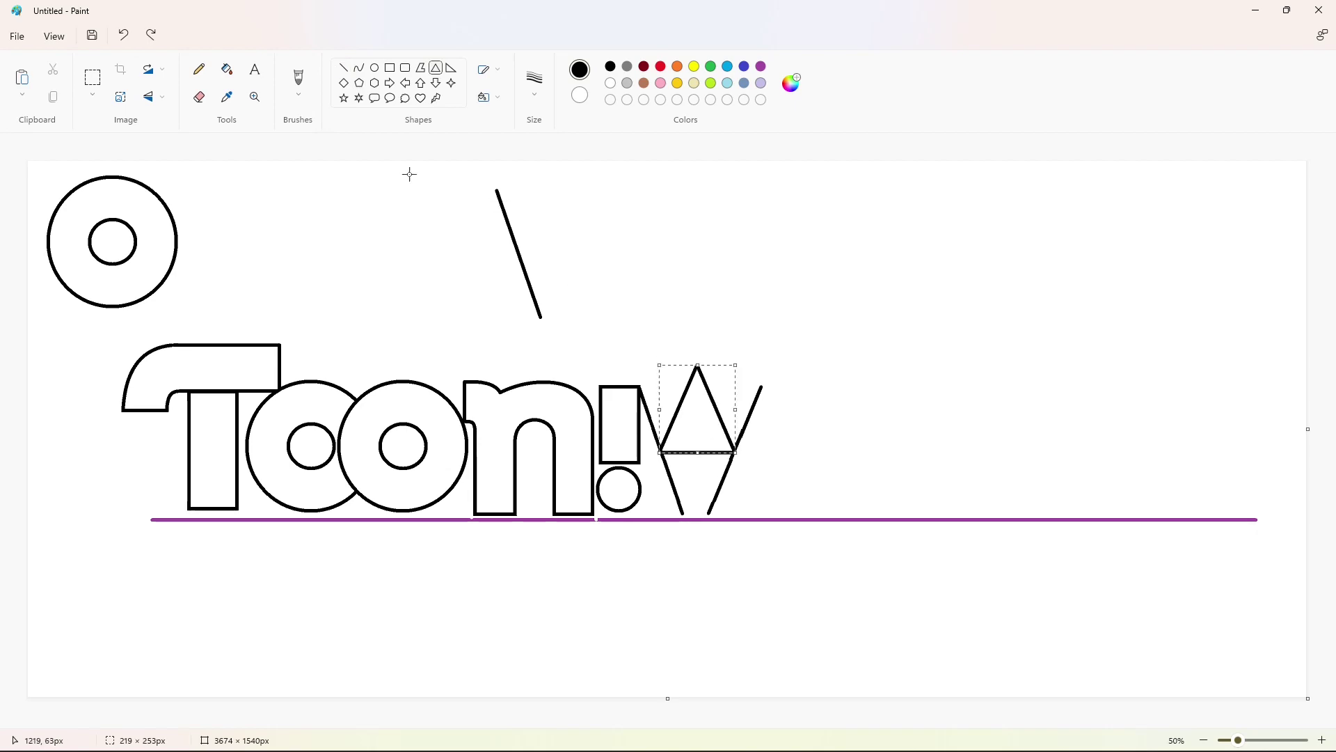
pyautogui.click(154, 97)
pyautogui.click(135, 123)
pyautogui.moveTo(698, 351); pyautogui.dragTo(699, 343)
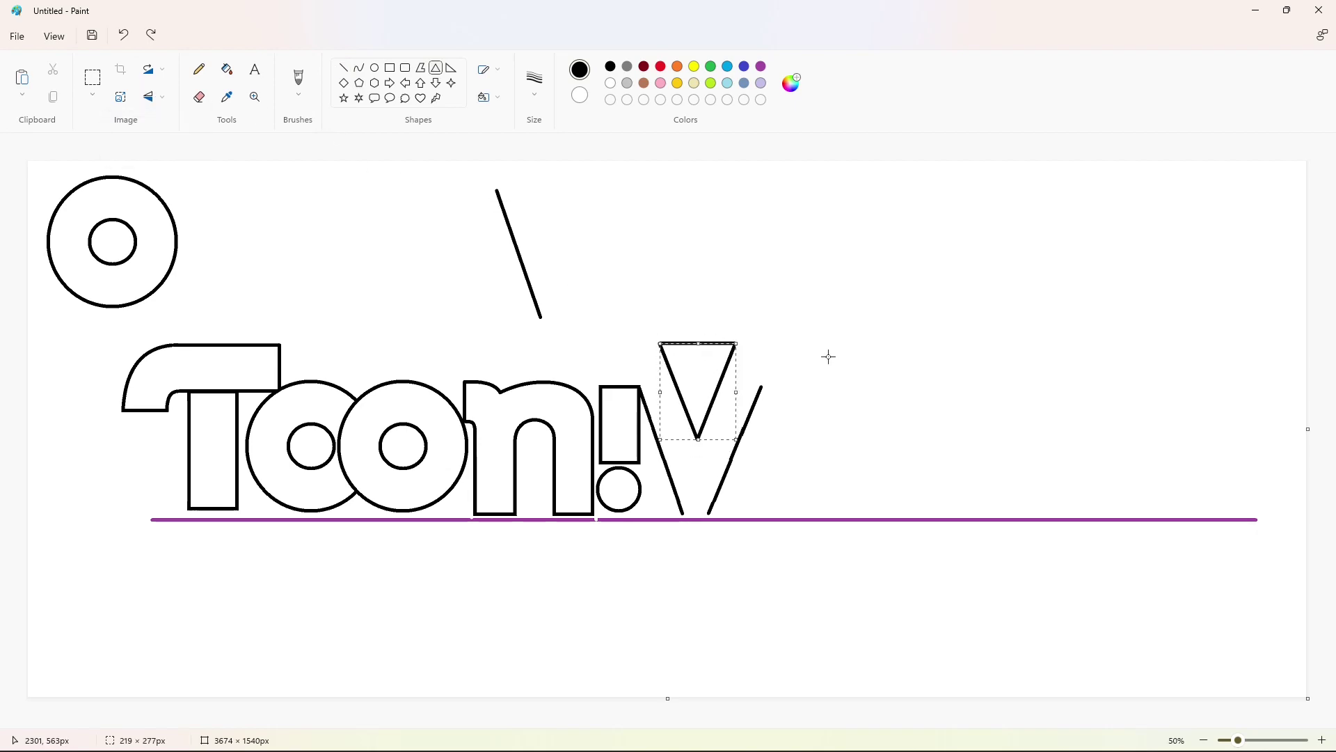
pyautogui.click(828, 356)
# Step: Draw a horizontal black line just above the baseline to close the foot of the V
pyautogui.click(1322, 740)
pyautogui.moveTo(599, 731); pyautogui.dragTo(934, 731)
pyautogui.click(343, 67)
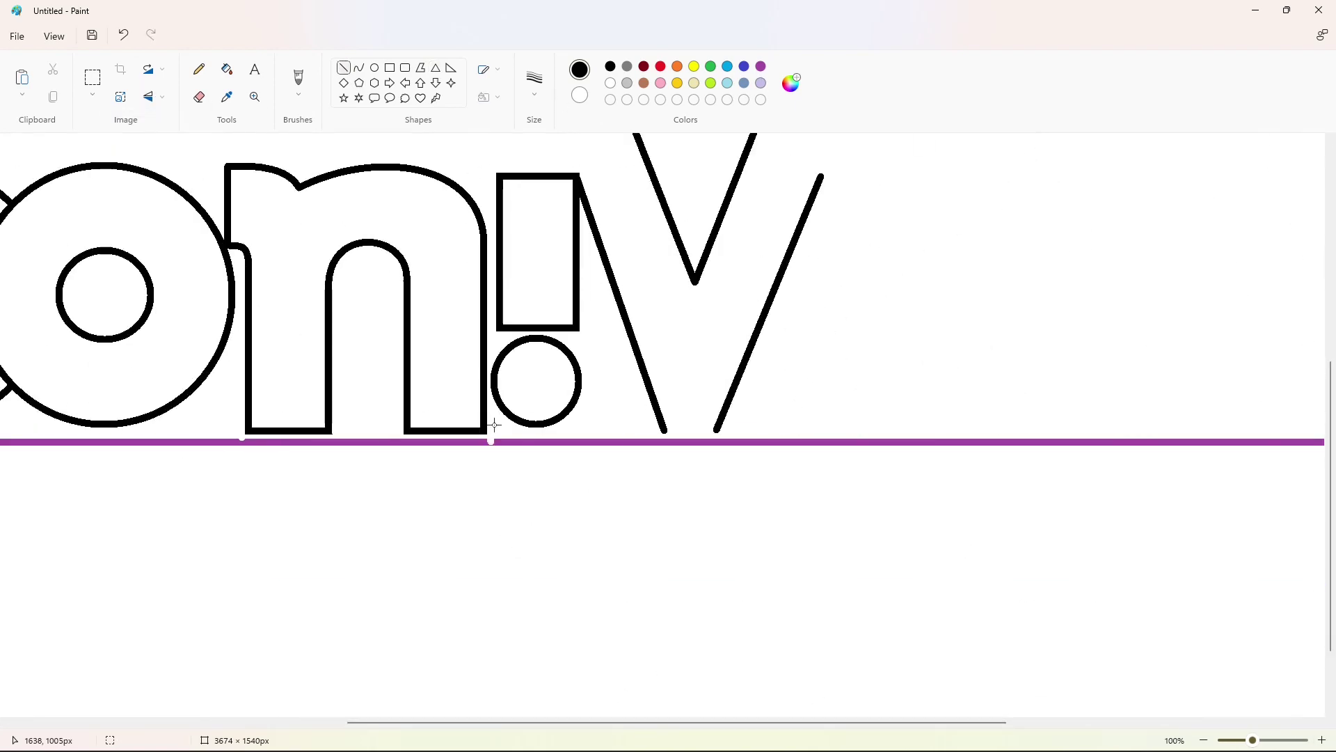
pyautogui.moveTo(453, 431); pyautogui.dragTo(537, 431)
pyautogui.press('Down')
pyautogui.press('Up')
pyautogui.press('Right')
# Step: Draw a horizontal black line and nudge it into place as the top edge of the V's left arm
pyautogui.scroll(2, 868, 422)
pyautogui.moveTo(517, 308); pyautogui.dragTo(641, 309)
pyautogui.press('Down')
pyautogui.press('Down')
pyautogui.press('Down')
pyautogui.press('Down')
pyautogui.press('Down')
pyautogui.press('Down')
pyautogui.press('Down')
pyautogui.press('Down')
pyautogui.press('Down')
pyautogui.press('Down')
pyautogui.press('Down')
pyautogui.press('Down')
pyautogui.press('Down')
pyautogui.press('Down')
pyautogui.press('Down')
pyautogui.press('Down')
pyautogui.press('Down')
pyautogui.press('Down')
pyautogui.press('Down')
pyautogui.press('Right')
pyautogui.press('Right')
pyautogui.press('Right')
pyautogui.press('Right')
pyautogui.press('Right')
pyautogui.press('Right')
pyautogui.press('Right')
pyautogui.press('Right')
pyautogui.press('Right')
pyautogui.press('Right')
pyautogui.press('Right')
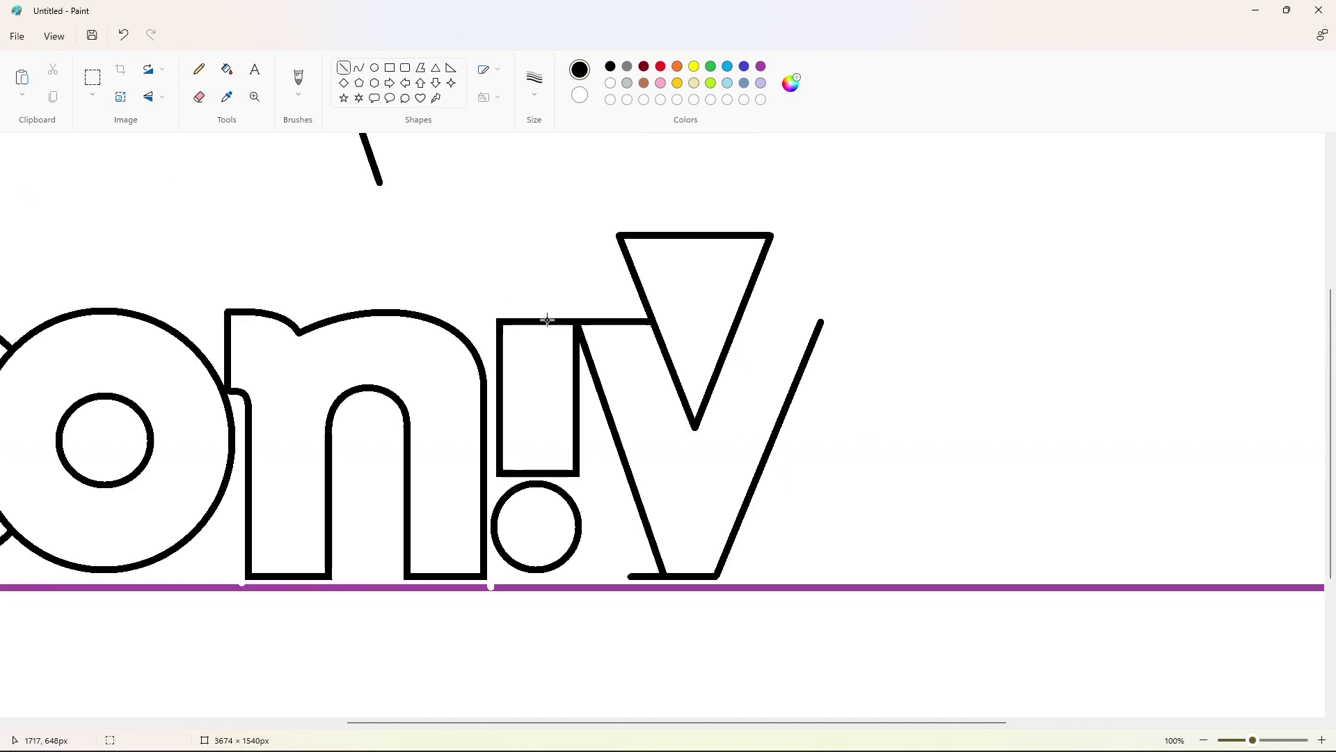
# Step: Draw a horizontal black line and nudge it into place as the top edge of the V's right arm
pyautogui.moveTo(532, 321); pyautogui.dragTo(605, 321)
pyautogui.press('Right')
pyautogui.press('Right')
pyautogui.press('Right')
pyautogui.press('Right')
pyautogui.press('Right')
pyautogui.press('Right')
pyautogui.press('Right')
pyautogui.press('Right')
pyautogui.press('Right')
pyautogui.press('Right')
pyautogui.press('Right')
pyautogui.press('Right')
pyautogui.press('Right')
pyautogui.press('Right')
pyautogui.press('Right')
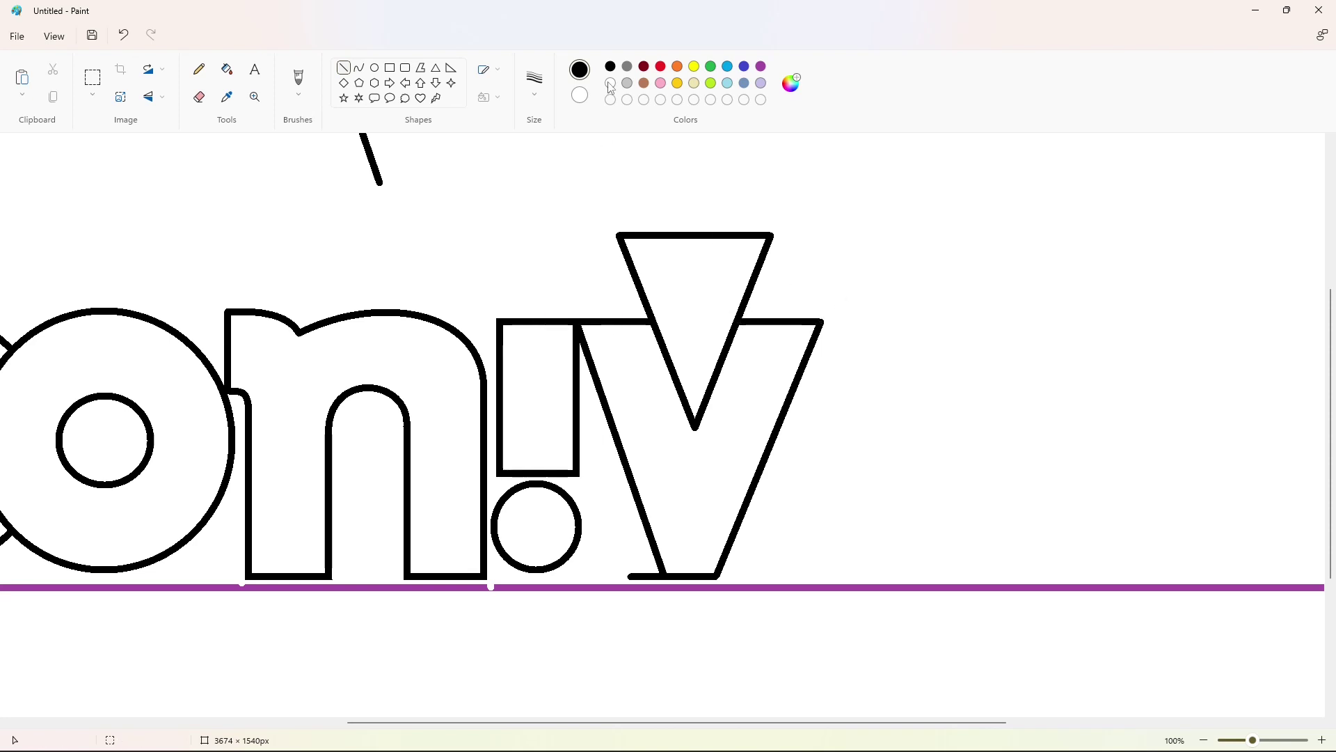
# Step: Cut the excess lines above the V and beside its foot with white, and fill the leftover pieces white
pyautogui.moveTo(630, 313); pyautogui.dragTo(776, 313)
pyautogui.moveTo(659, 581); pyautogui.dragTo(651, 563)
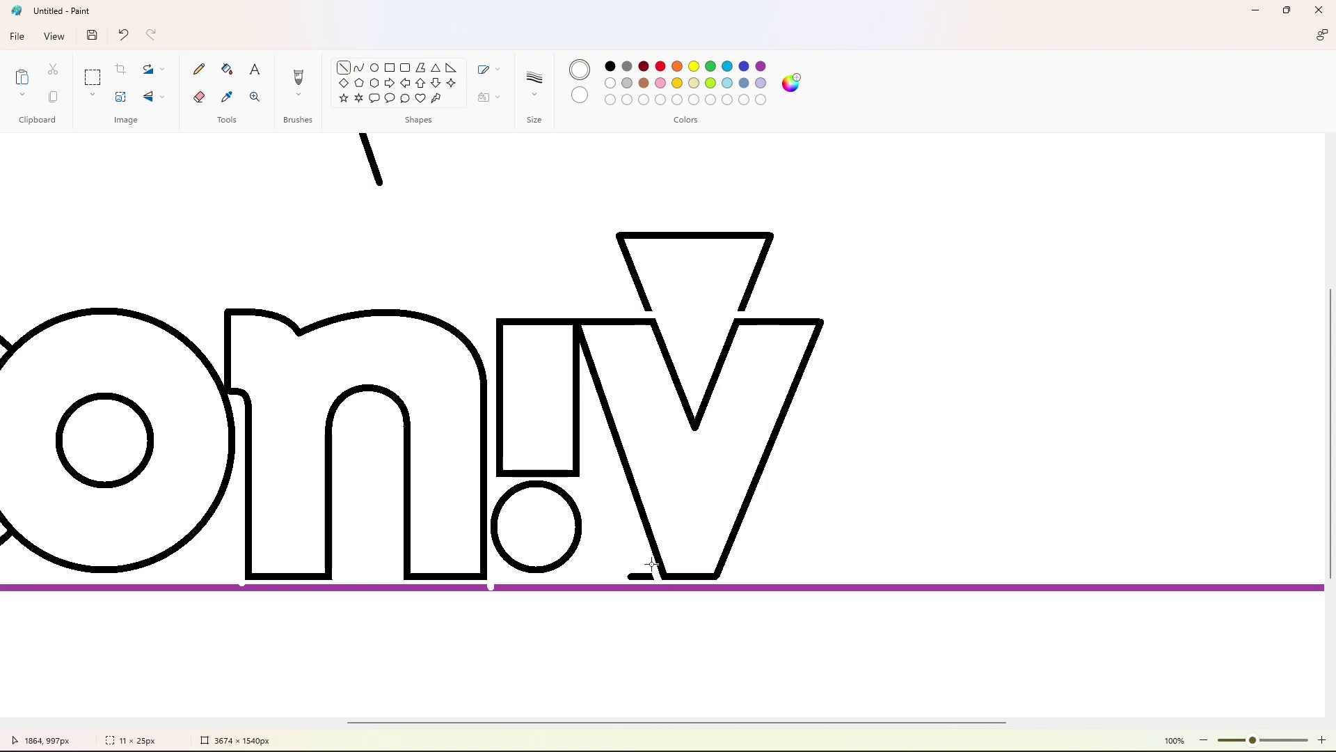
pyautogui.click(227, 69)
pyautogui.click(631, 265)
pyautogui.click(642, 577)
pyautogui.scroll(-2, 1131, 621)
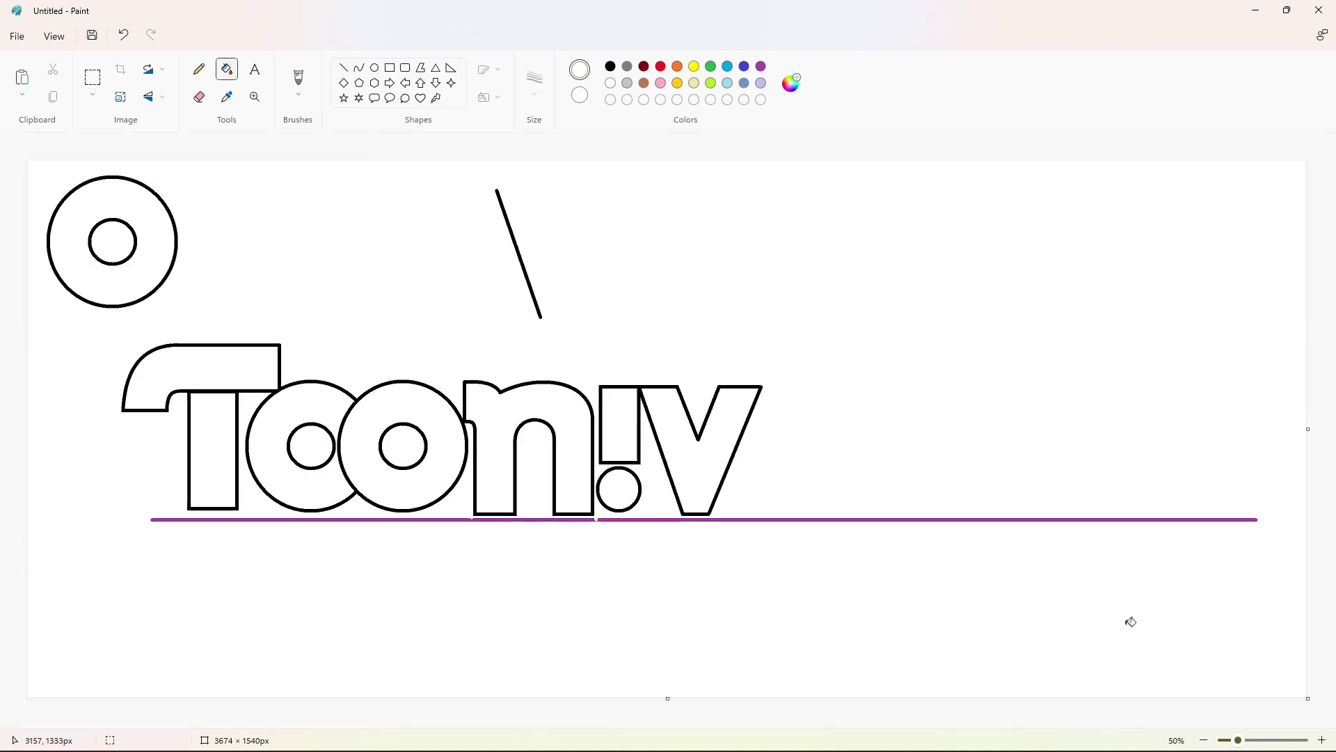
# Step: Copy the spare double-circle O above the letters and place the copy against the V's right side on the baseline
pyautogui.click(93, 77)
pyautogui.moveTo(224, 167); pyautogui.dragTo(36, 337)
pyautogui.hotkey('ctrl', 'c')
pyautogui.hotkey('ctrl', 'v')
pyautogui.moveTo(101, 256); pyautogui.dragTo(808, 465)
# Step: Fill the copied O's inner ring white and draw a larger black circle in its center
pyautogui.click(227, 69)
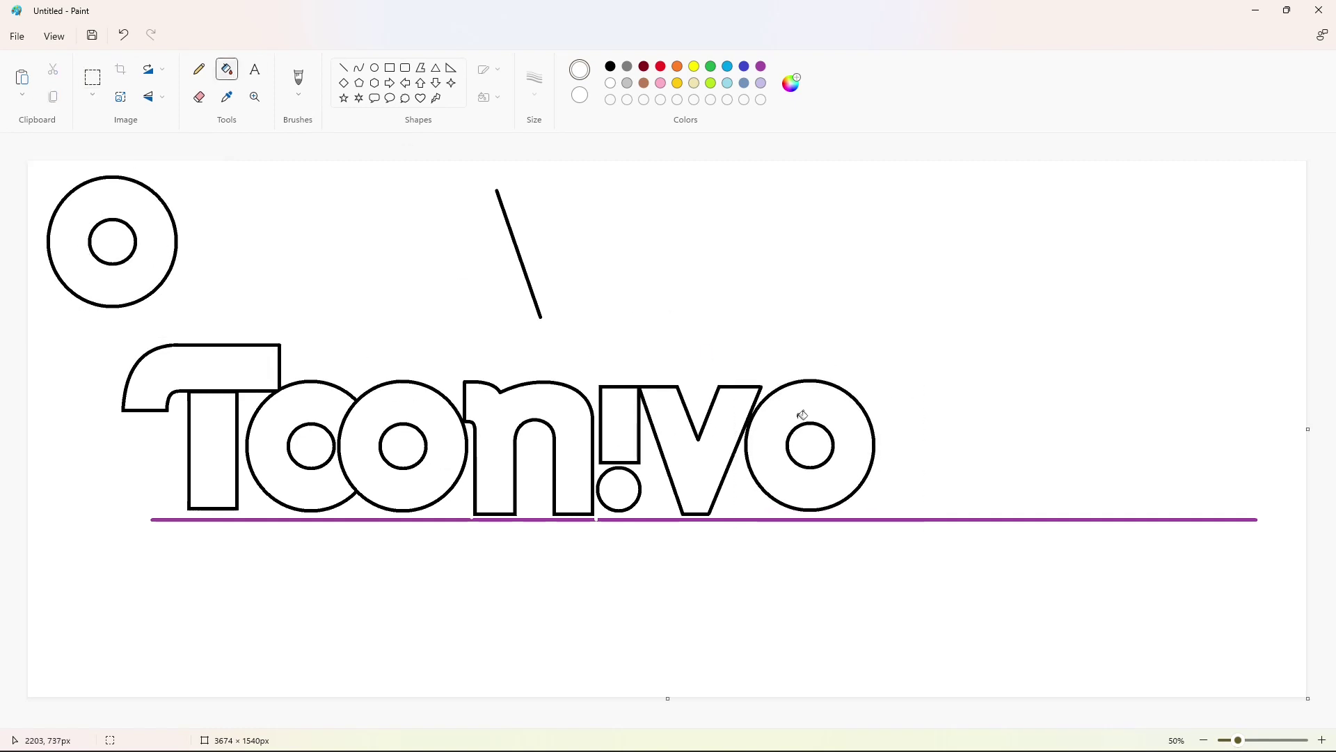
pyautogui.click(811, 423)
pyautogui.click(610, 66)
pyautogui.click(374, 68)
pyautogui.moveTo(783, 416); pyautogui.dragTo(840, 474)
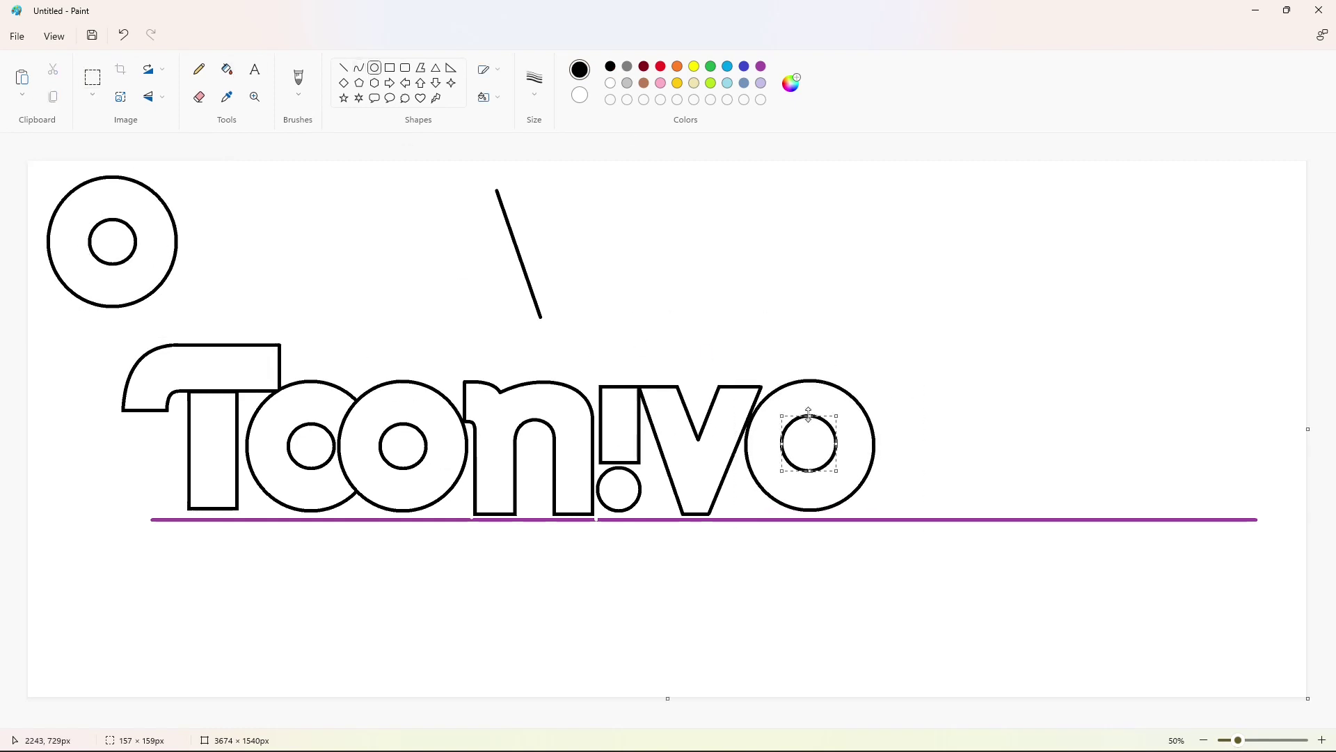
pyautogui.click(933, 448)
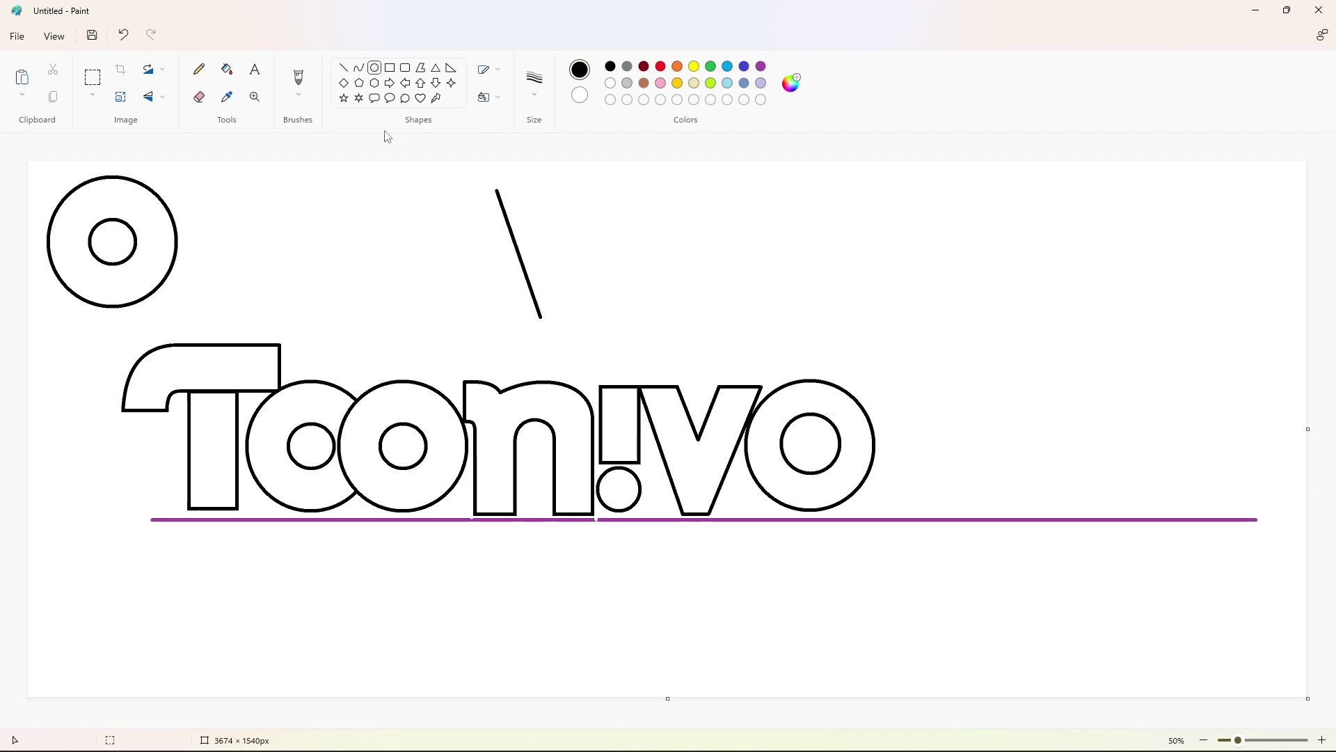
# Step: Draw the e's crossbar with a line across the inner circle and a thicker line below reaching the outer ring's right edge
pyautogui.click(343, 68)
pyautogui.moveTo(849, 457)
pyautogui.mouseDown()
pyautogui.moveTo(783, 458)
pyautogui.moveTo(837, 434)
pyautogui.mouseUp()
pyautogui.click(897, 449)
# Step: Cut the inner circle's sides between the crossbar lines with white and fill the remaining fragments white
pyautogui.click(1321, 740)
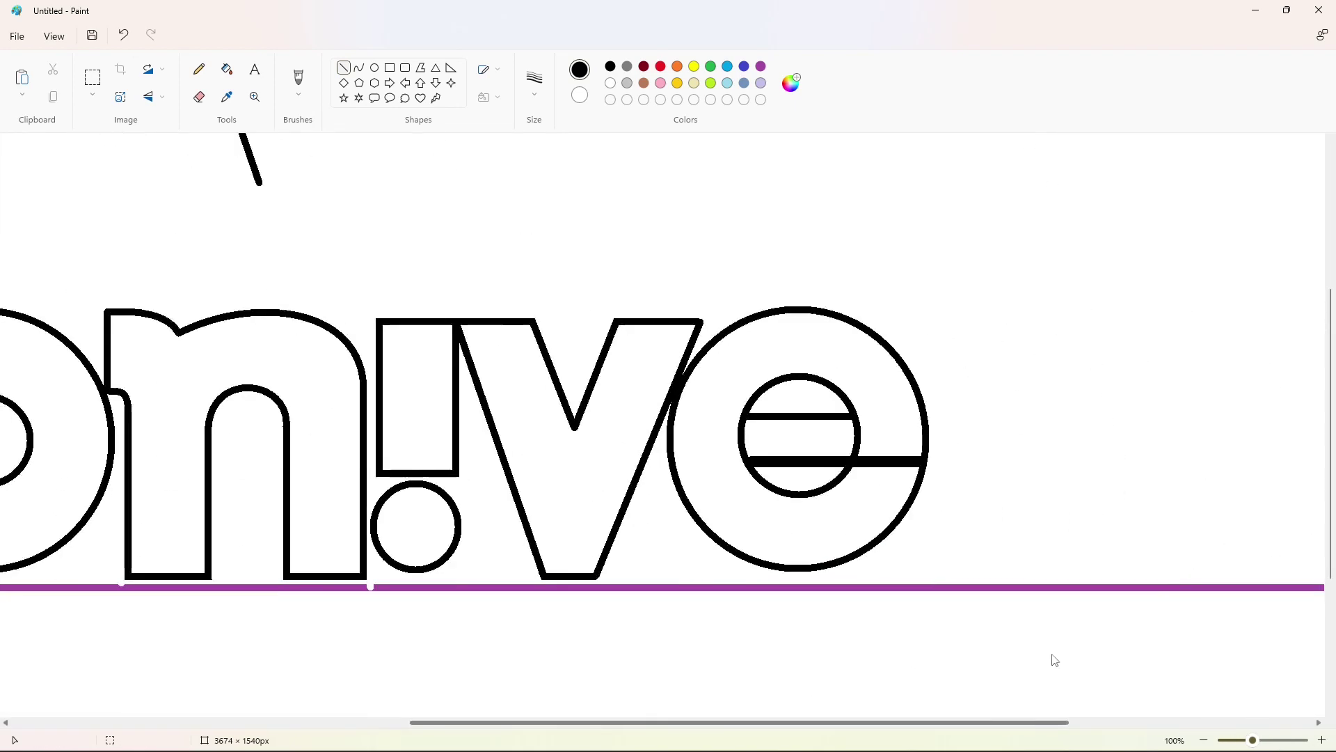
pyautogui.click(610, 83)
pyautogui.moveTo(741, 425); pyautogui.dragTo(718, 423)
pyautogui.moveTo(832, 421); pyautogui.dragTo(856, 421)
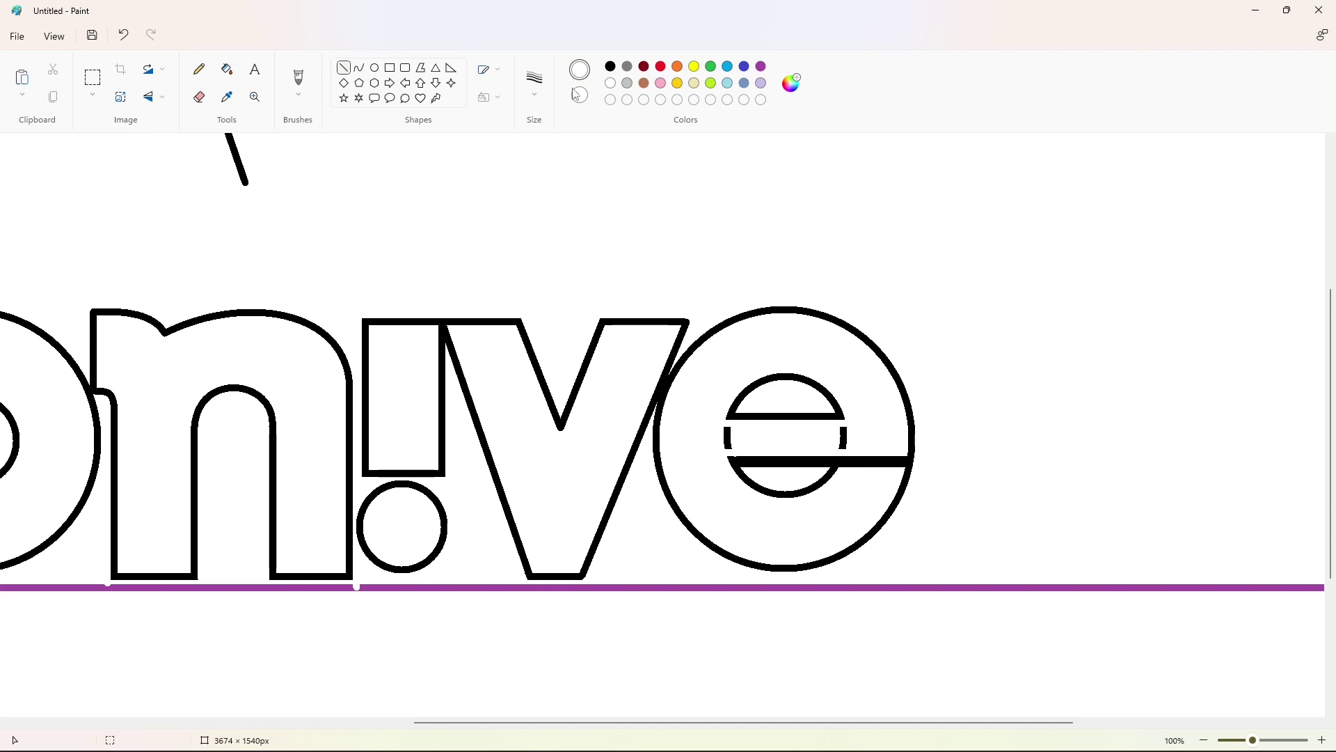
pyautogui.click(611, 66)
pyautogui.click(227, 69)
pyautogui.click(609, 83)
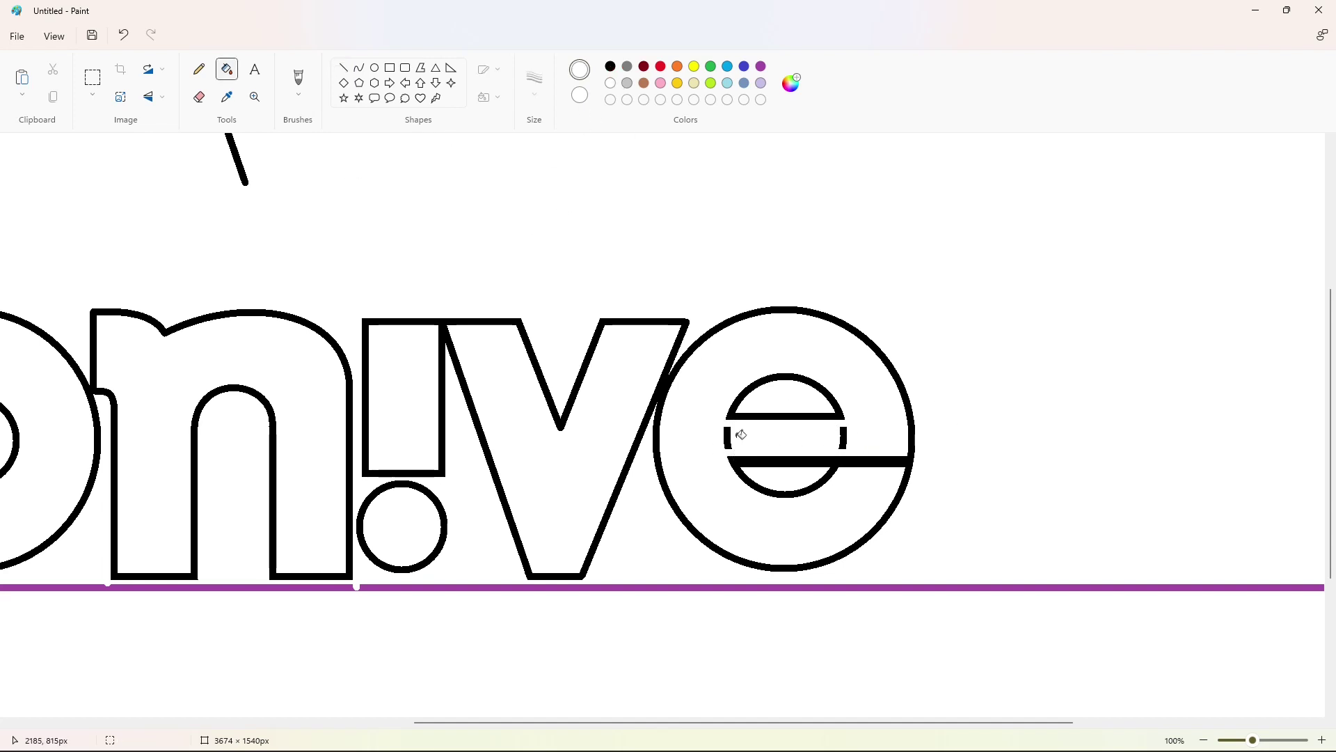
pyautogui.click(727, 437)
pyautogui.click(843, 436)
pyautogui.scroll(-2, 1061, 570)
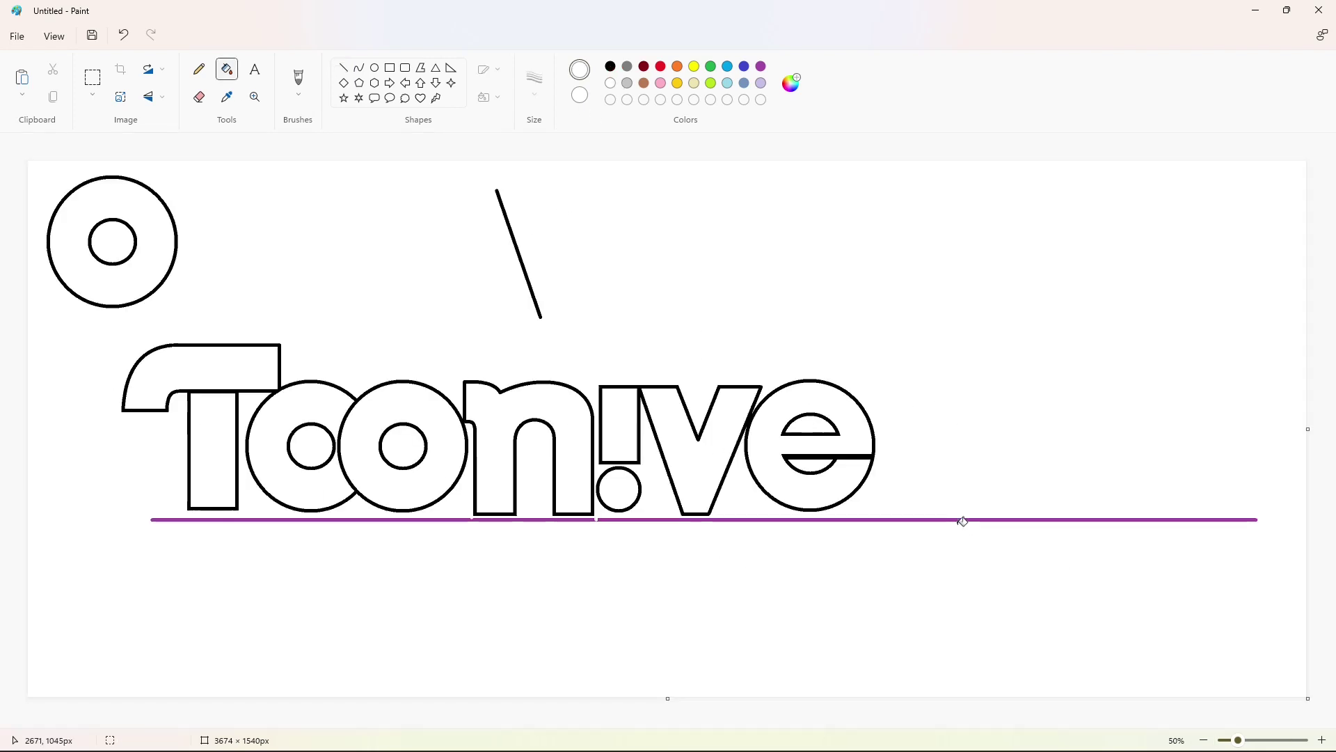
pyautogui.click(92, 77)
pyautogui.moveTo(78, 319); pyautogui.dragTo(321, 416)
pyautogui.hotkey('ctrl', 'c')
pyautogui.hotkey('ctrl', 'v')
pyautogui.click(155, 96)
pyautogui.click(158, 73)
pyautogui.click(155, 98)
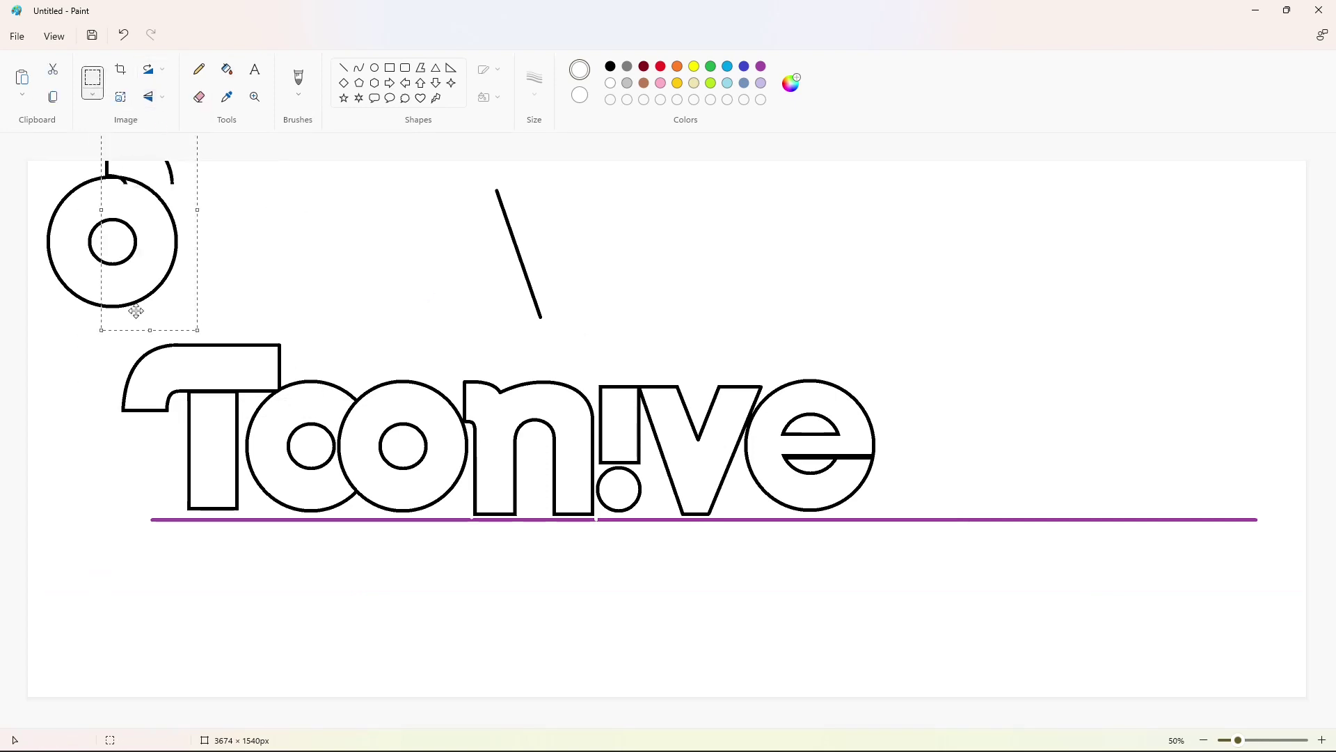
pyautogui.click(160, 95)
pyautogui.click(155, 148)
pyautogui.moveTo(142, 237); pyautogui.dragTo(895, 456)
pyautogui.hotkey('ctrl', 'z')
pyautogui.hotkey('ctrl', 'z')
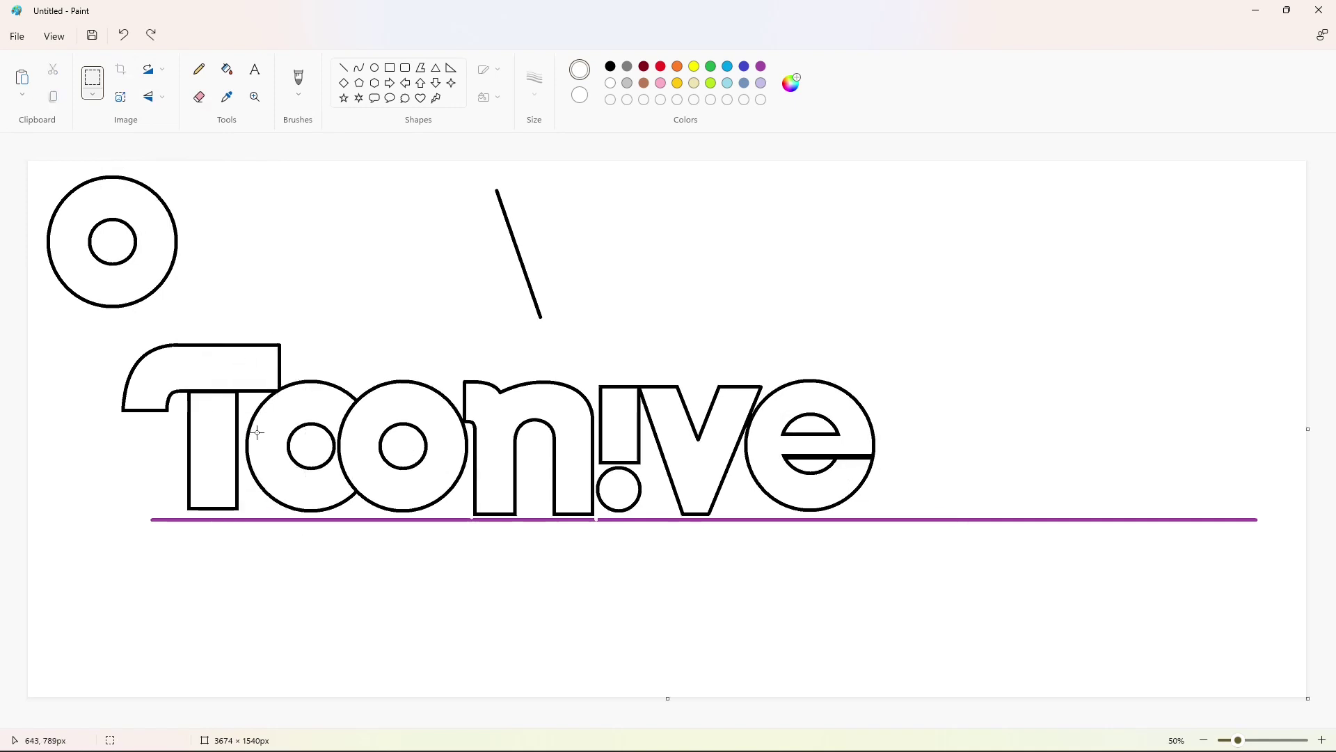
# Step: Draw the r's outline beside the e with a black vertical left side, a curved top and a short vertical tip edge
pyautogui.click(343, 67)
pyautogui.click(610, 66)
pyautogui.moveTo(879, 512)
pyautogui.mouseDown()
pyautogui.moveTo(879, 425)
pyautogui.moveTo(938, 386)
pyautogui.moveTo(898, 382)
pyautogui.moveTo(939, 426)
pyautogui.mouseUp()
pyautogui.click(1016, 419)
pyautogui.click(882, 396)
pyautogui.click(1007, 421)
pyautogui.click(1076, 410)
# Step: Draw the curve under the r's tip and a vertical line from it down to the baseline as the stem's right side
pyautogui.click(359, 67)
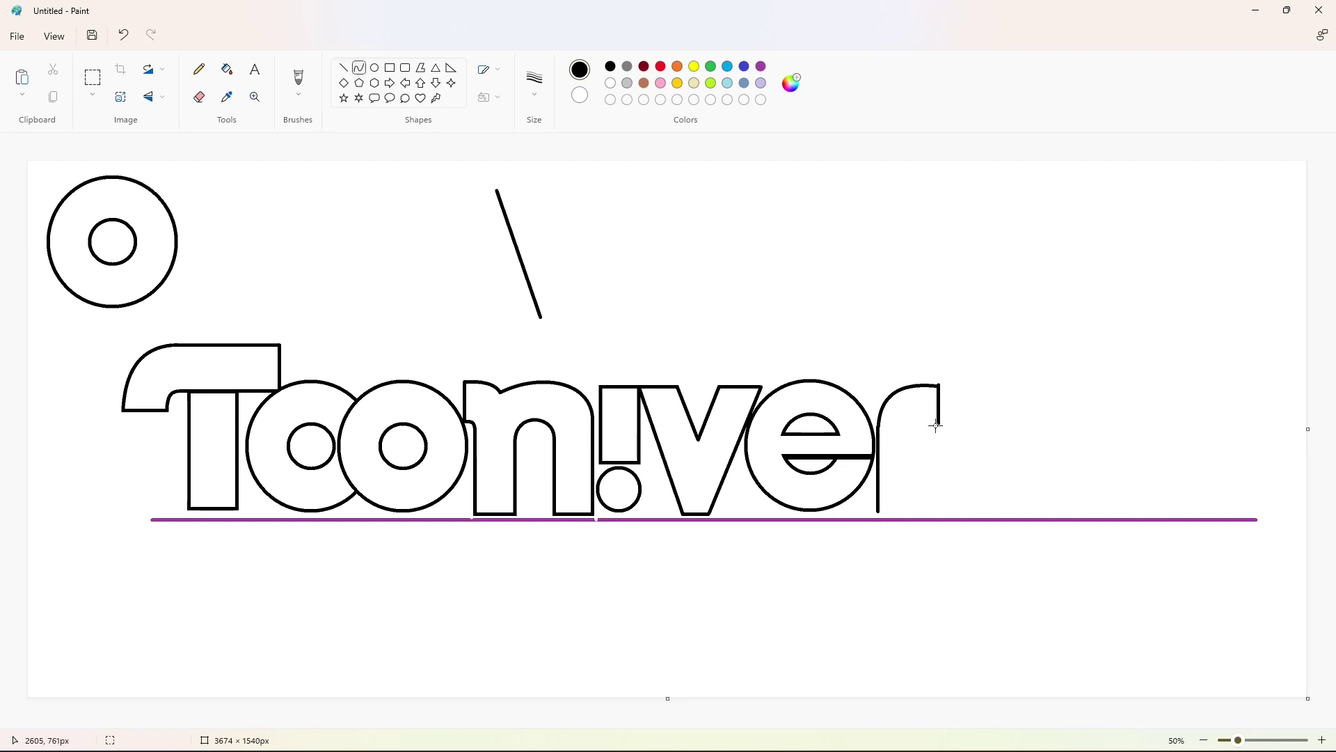
pyautogui.moveTo(938, 424)
pyautogui.mouseDown()
pyautogui.moveTo(920, 437)
pyautogui.moveTo(920, 424)
pyautogui.mouseUp()
pyautogui.scroll(2, 1041, 542)
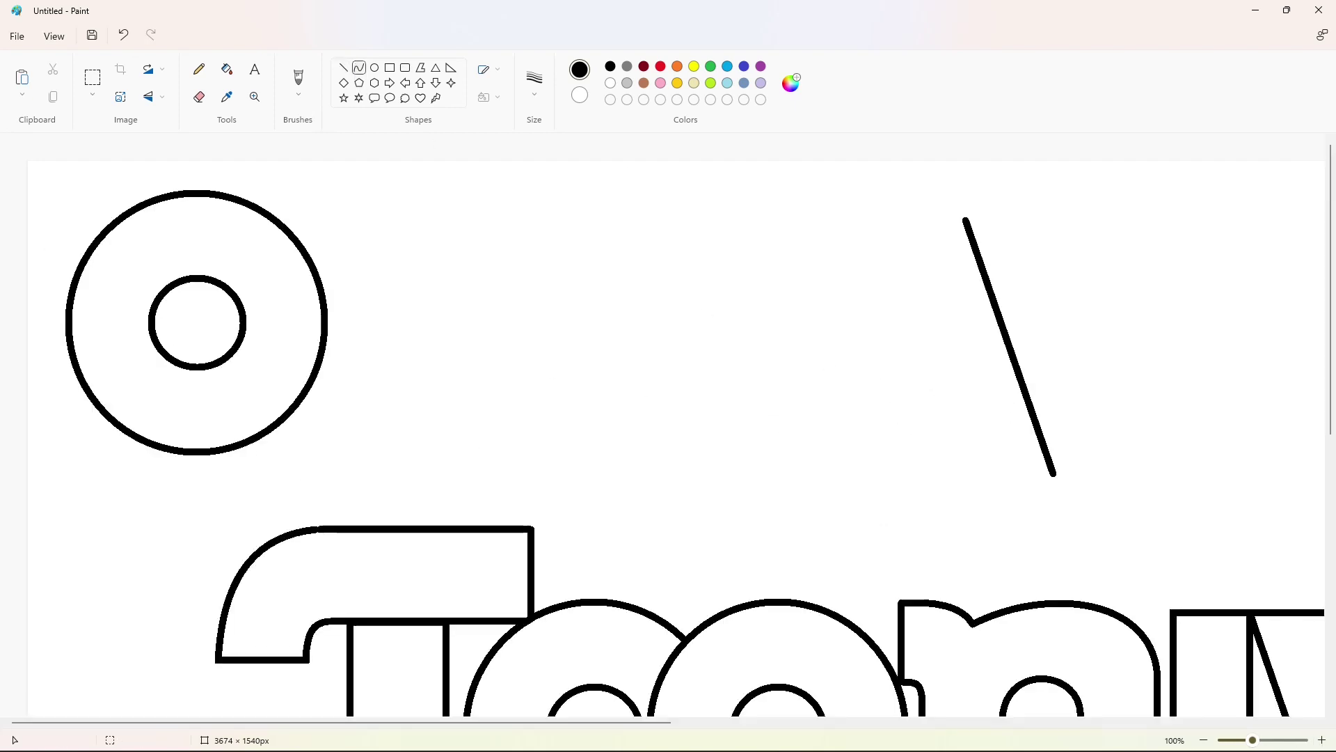
pyautogui.moveTo(795, 423); pyautogui.dragTo(795, 579)
# Step: Clean up the underside of the r's top edge near its tip with a short white line
pyautogui.moveTo(808, 319)
pyautogui.mouseDown()
pyautogui.moveTo(830, 318)
pyautogui.moveTo(803, 326)
pyautogui.mouseUp()
pyautogui.click(611, 84)
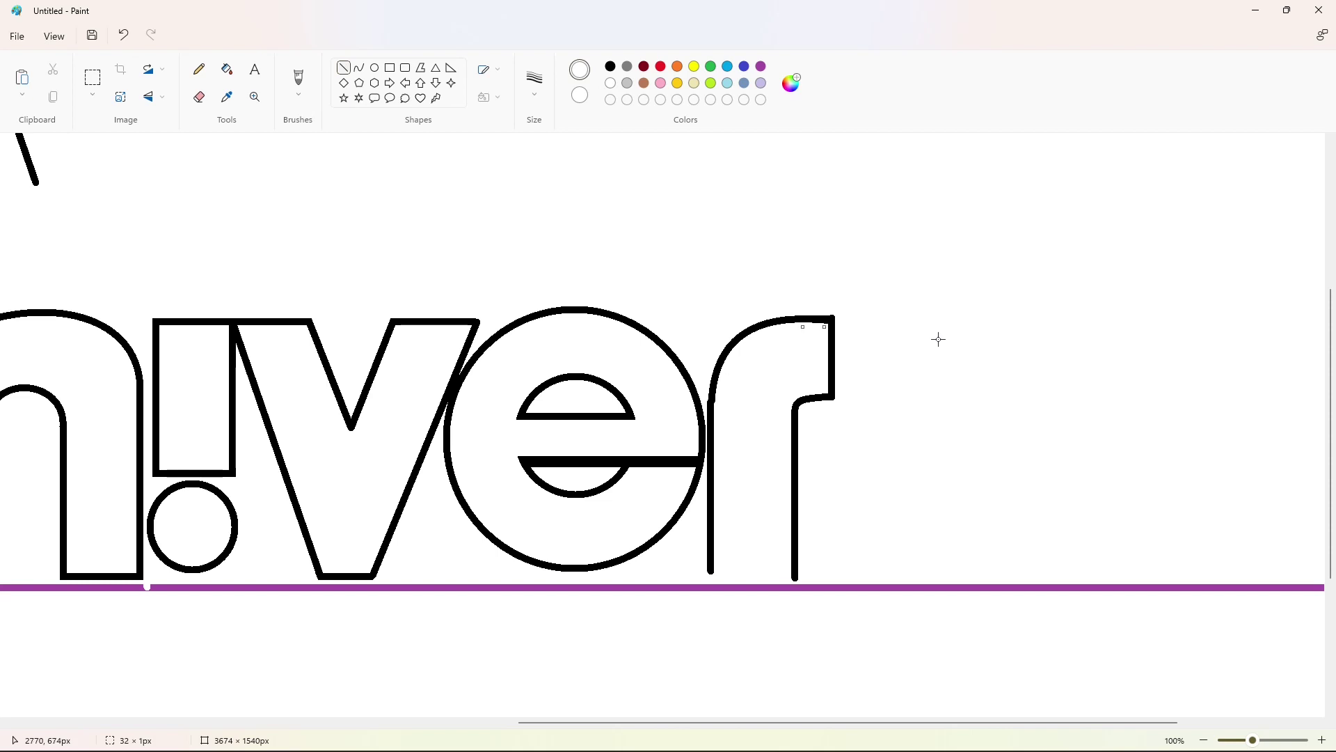
pyautogui.click(958, 351)
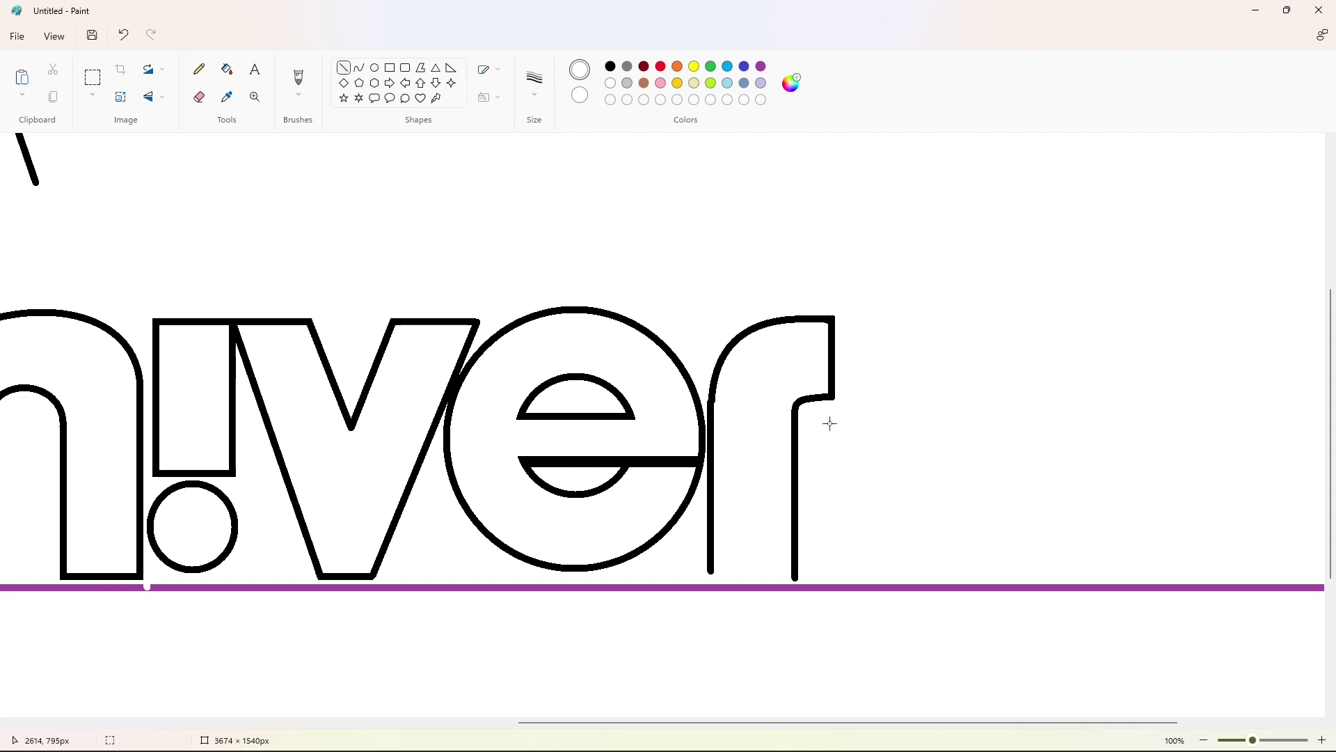
# Step: Close the r's foot with a black horizontal line and bring its left side down to meet it
pyautogui.click(609, 66)
pyautogui.moveTo(344, 573); pyautogui.dragTo(418, 573)
pyautogui.press('Down')
pyautogui.press('Down')
pyautogui.press('Down')
pyautogui.press('Down')
pyautogui.press('Down')
pyautogui.press('Right')
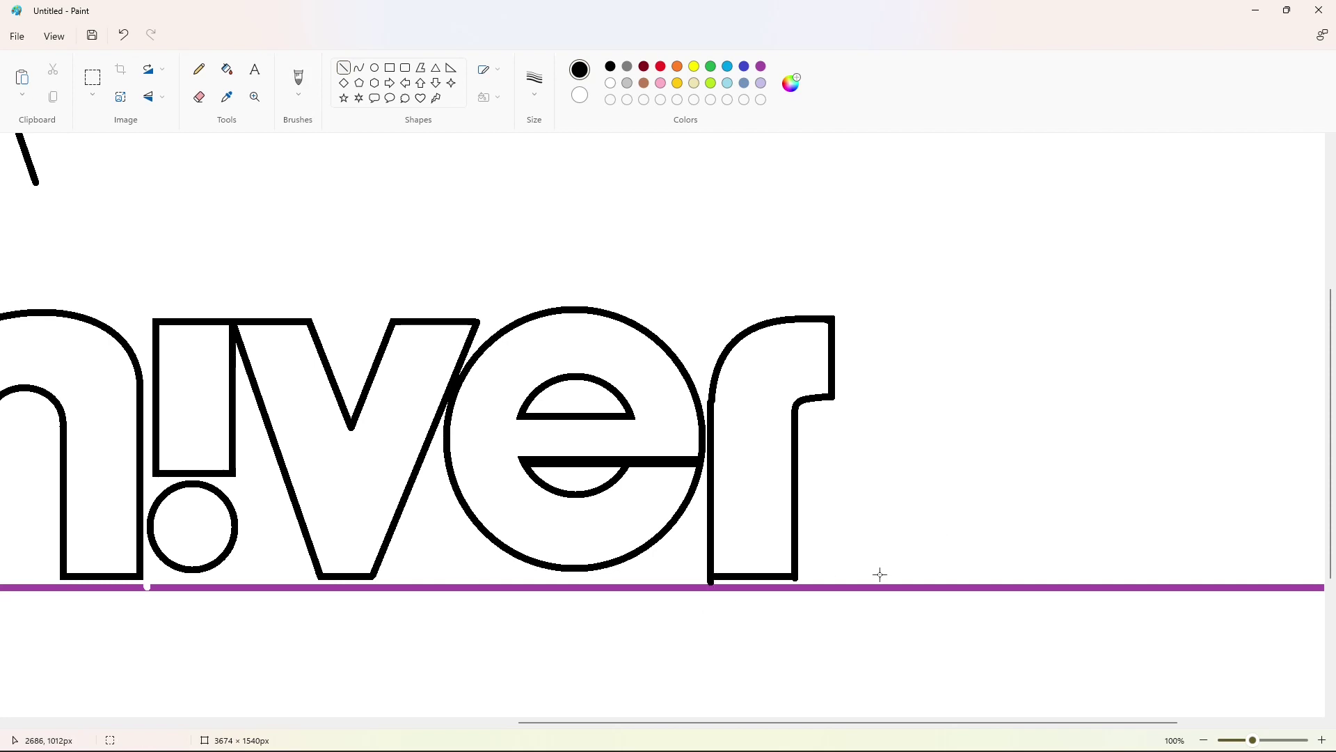
# Step: Trim the line ends that overrun the r's foot with a white horizontal line beneath it
pyautogui.click(610, 83)
pyautogui.moveTo(698, 584); pyautogui.dragTo(814, 584)
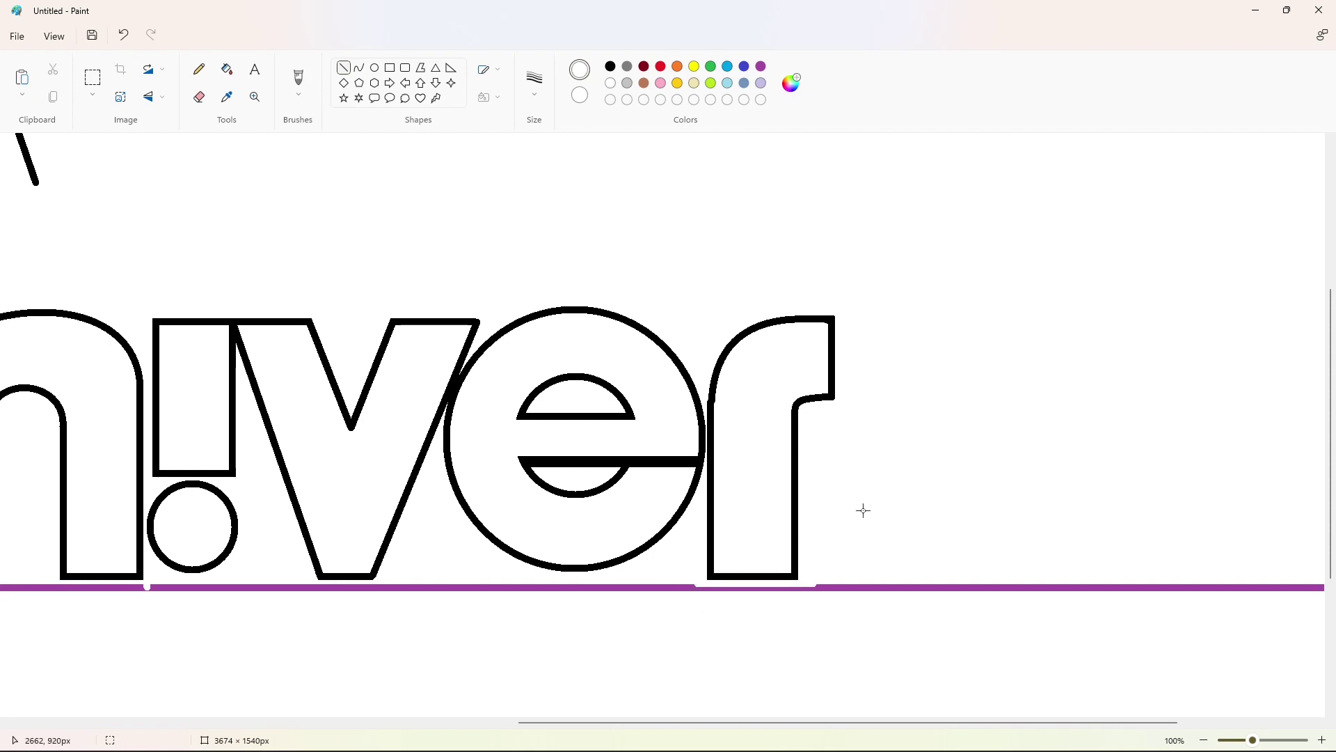
pyautogui.doubleClick(1203, 739)
# Step: Draw a black curve to the right of the r as the rounded upper outline of the s
pyautogui.click(610, 66)
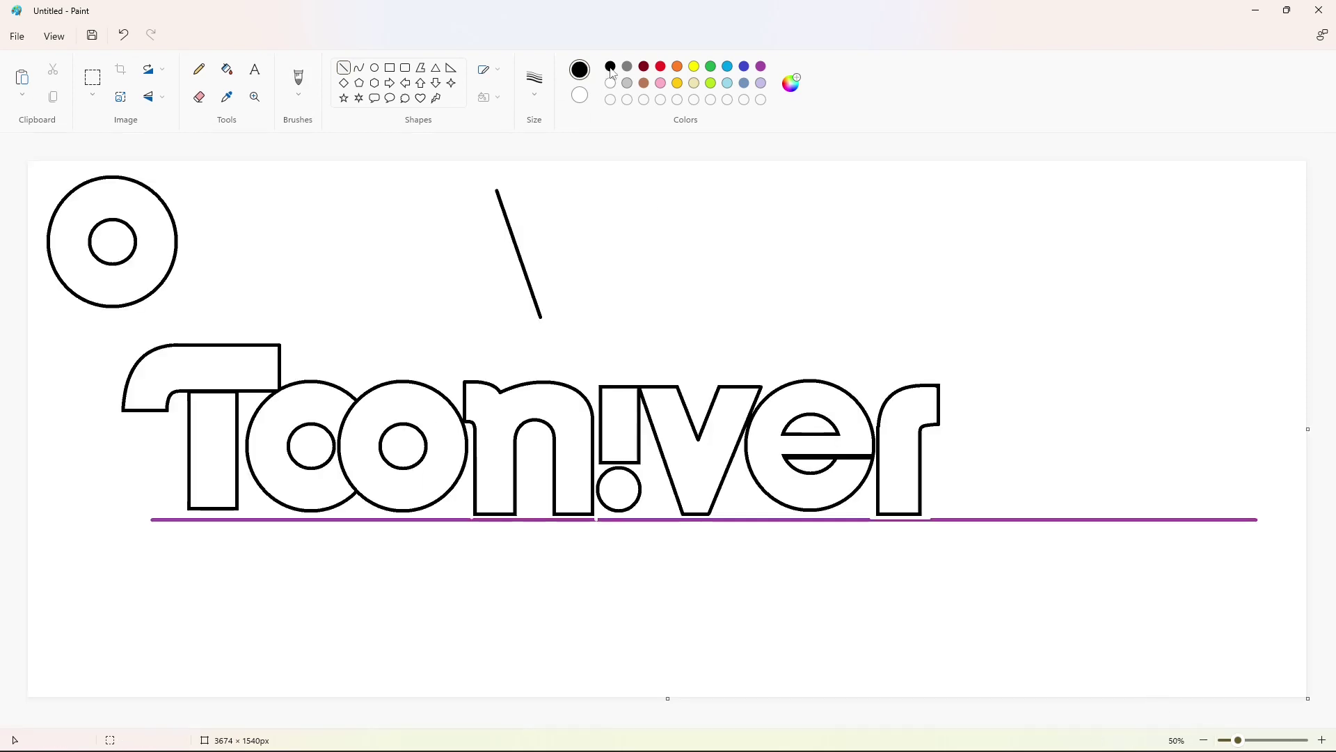
pyautogui.click(359, 67)
pyautogui.moveTo(1039, 427)
pyautogui.mouseDown()
pyautogui.moveTo(968, 386)
pyautogui.moveTo(1035, 385)
pyautogui.moveTo(998, 371)
pyautogui.moveTo(957, 447)
pyautogui.moveTo(943, 407)
pyautogui.moveTo(937, 423)
pyautogui.mouseUp()
pyautogui.click(1140, 388)
pyautogui.click(1117, 427)
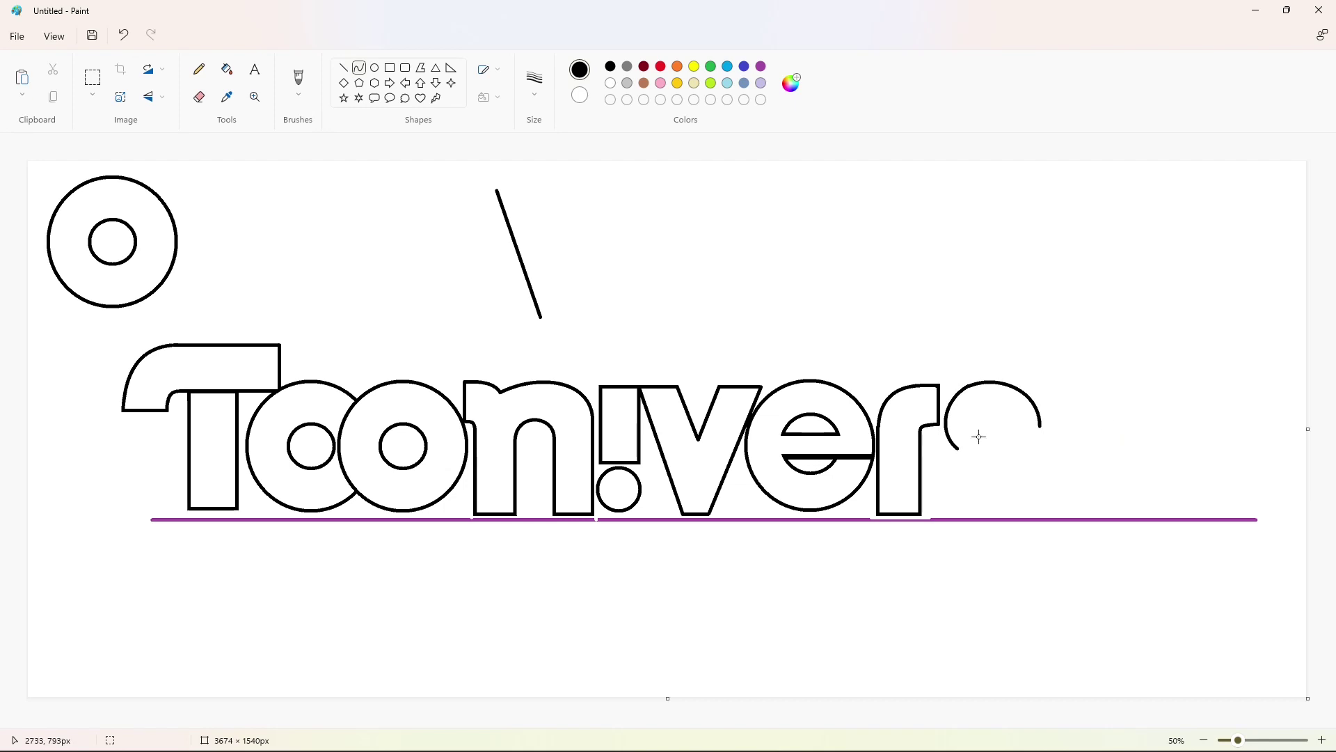
# Step: Draw the s's flat upper tip edge, its upper inner curve and the spine's curve down its right side
pyautogui.click(347, 69)
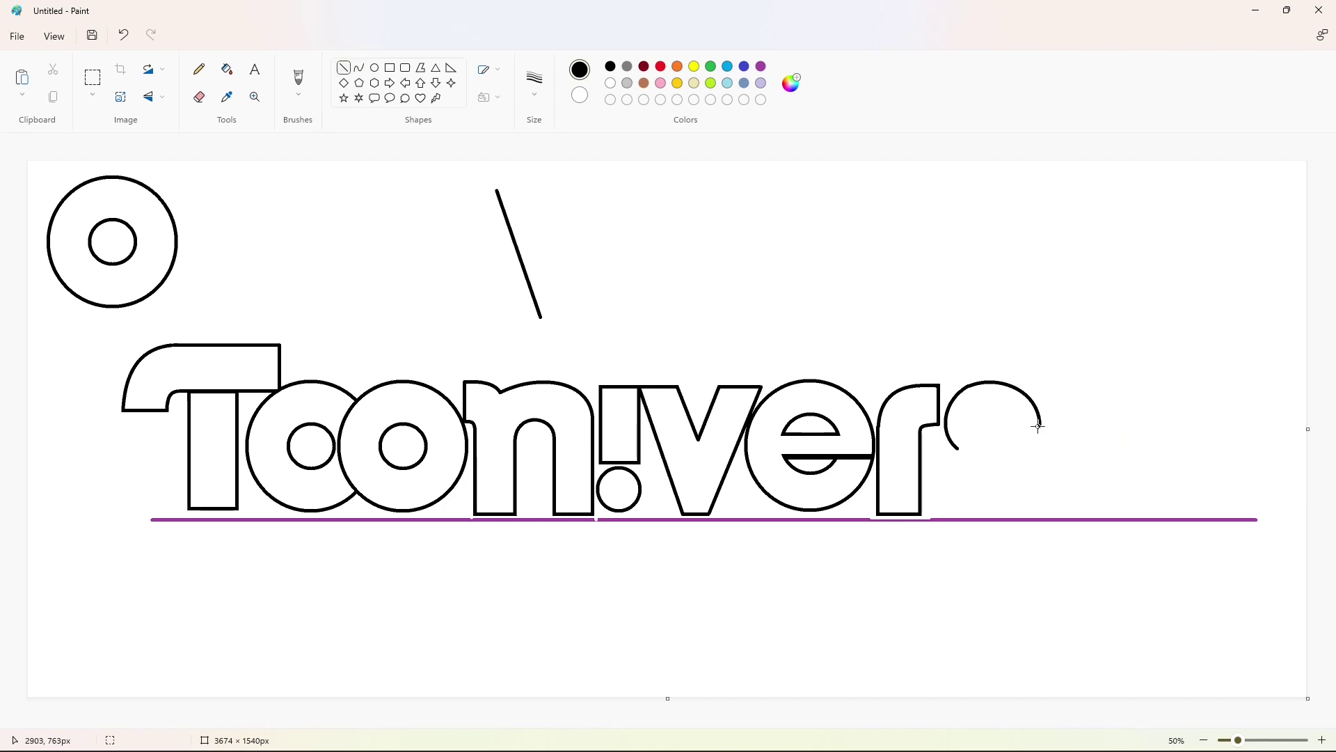
pyautogui.click(359, 69)
pyautogui.moveTo(1006, 425)
pyautogui.mouseDown()
pyautogui.moveTo(979, 420)
pyautogui.moveTo(987, 405)
pyautogui.moveTo(980, 421)
pyautogui.moveTo(1029, 494)
pyautogui.moveTo(1047, 454)
pyautogui.mouseUp()
pyautogui.click(1104, 408)
pyautogui.click(1020, 432)
pyautogui.click(1051, 455)
# Step: Draw the underside of the s's spine, its lower inner curve and the flat edge of its lower-left tip
pyautogui.moveTo(958, 449); pyautogui.dragTo(1000, 462)
pyautogui.moveTo(978, 455); pyautogui.dragTo(973, 456)
pyautogui.click(1078, 445)
pyautogui.moveTo(987, 460)
pyautogui.mouseDown()
pyautogui.moveTo(979, 486)
pyautogui.moveTo(945, 454)
pyautogui.mouseUp()
pyautogui.click(1124, 469)
# Step: Close the s with a black curve running along its bottom from the right side to the lower-left tip
pyautogui.click(343, 68)
pyautogui.click(359, 68)
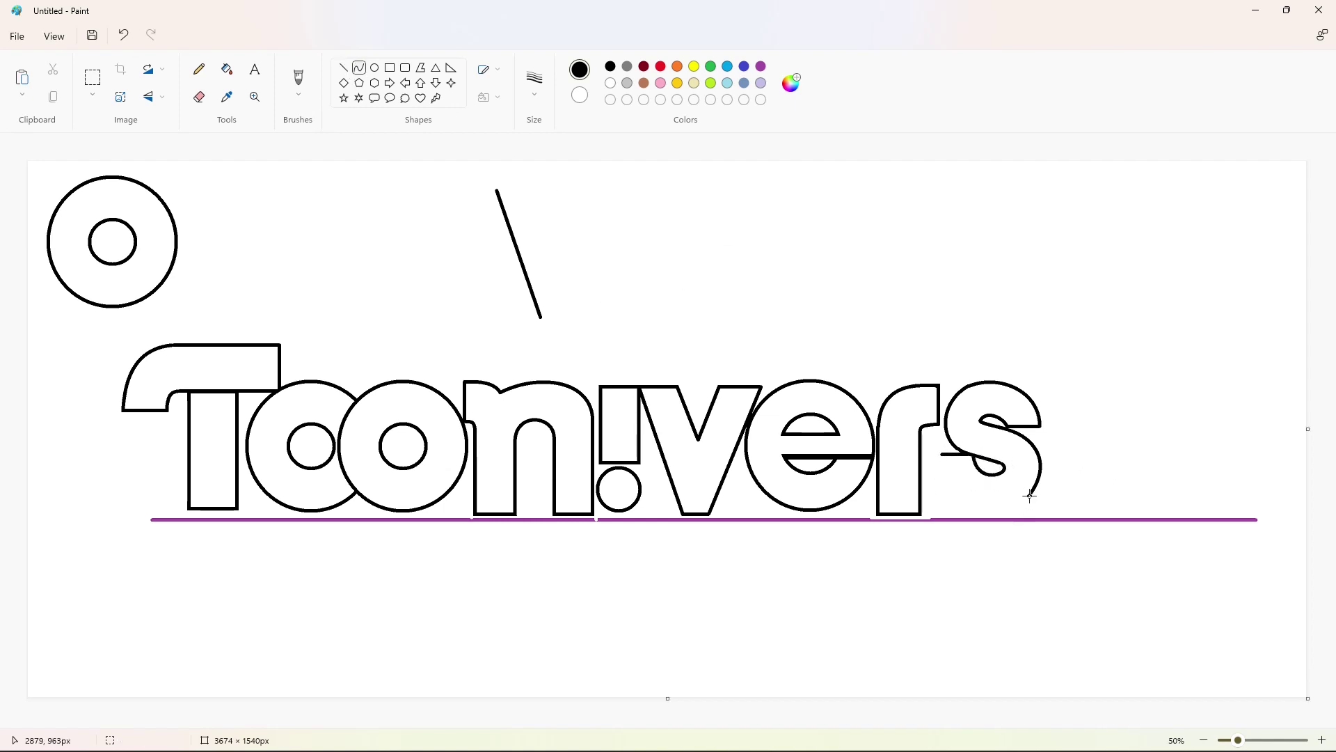
pyautogui.moveTo(1030, 496); pyautogui.dragTo(938, 505)
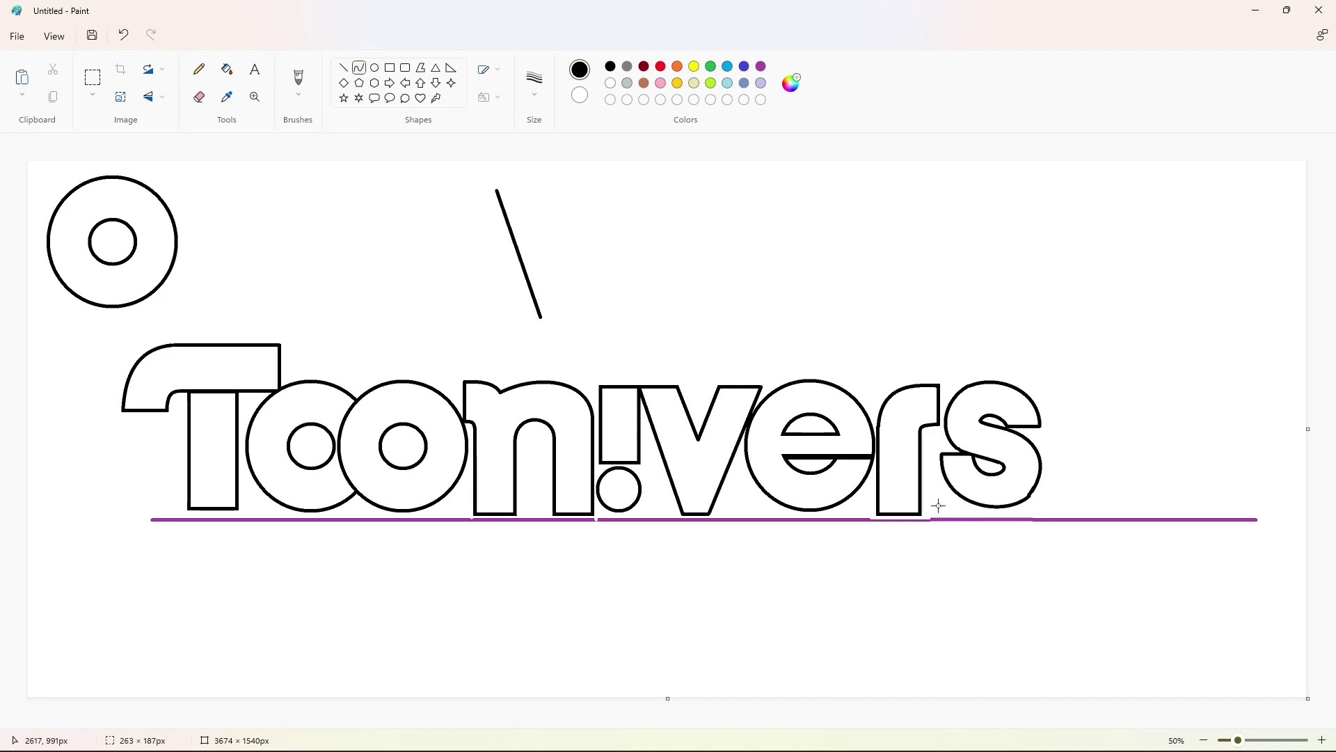
pyautogui.click(1155, 502)
pyautogui.click(1321, 741)
pyautogui.scroll(-3, 1016, 447)
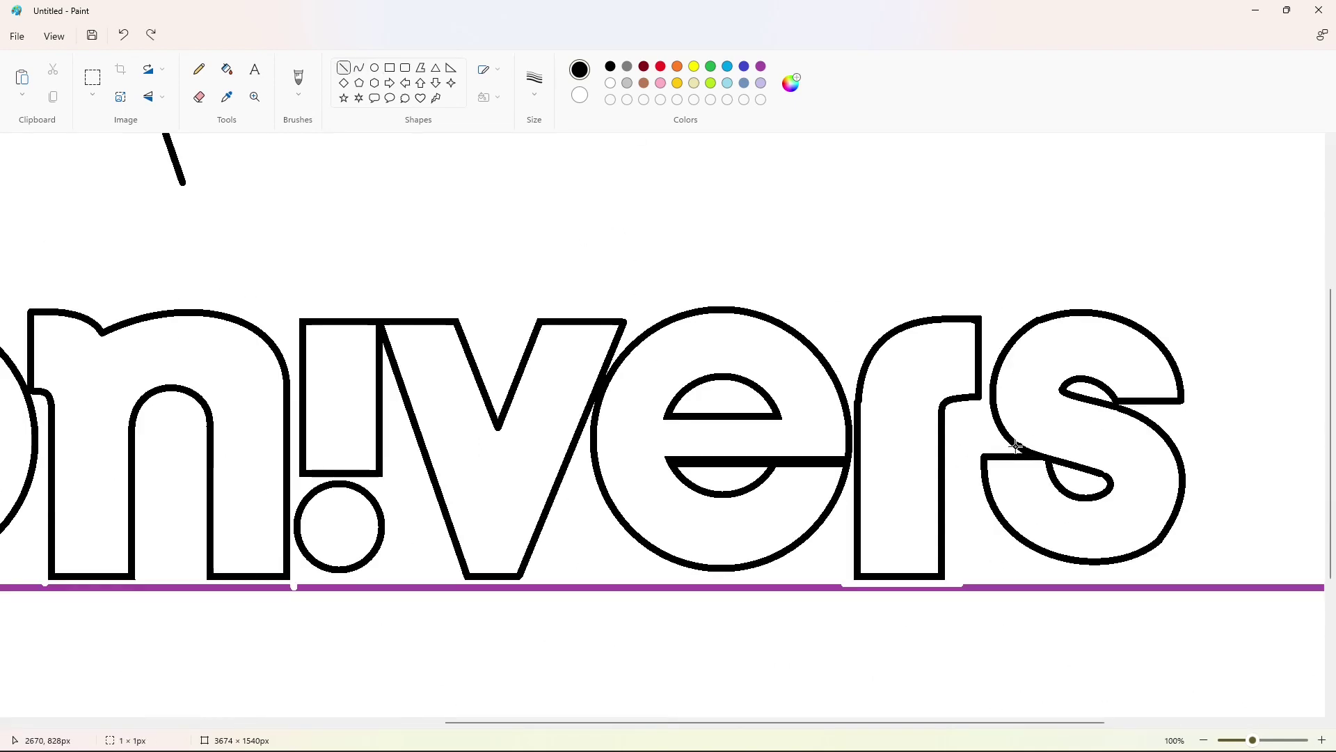
# Step: Trim the kink on the s's lower-right outer outline with a short white line
pyautogui.click(609, 83)
pyautogui.moveTo(1173, 533); pyautogui.dragTo(1143, 557)
pyautogui.click(611, 67)
pyautogui.click(611, 83)
pyautogui.click(1205, 740)
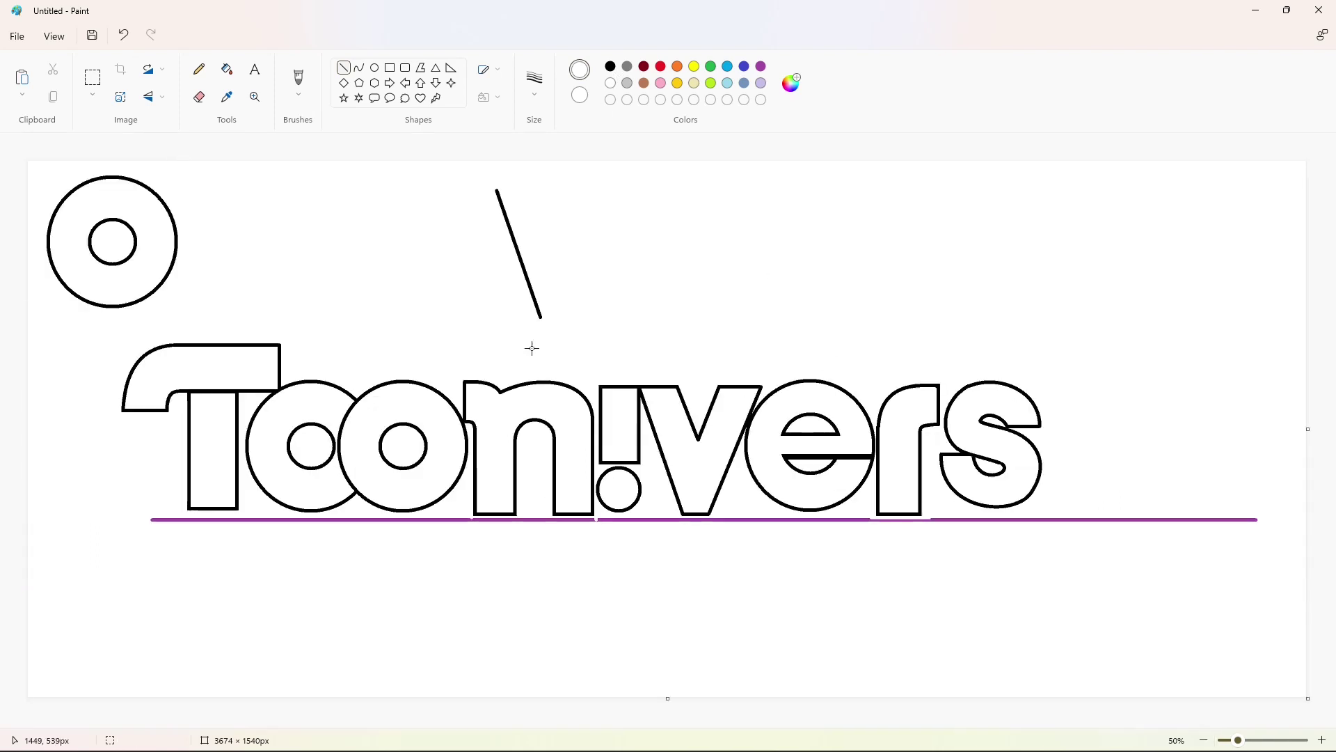
# Step: Duplicate the spare O and place the copy directly after the s as the last letter
pyautogui.click(93, 79)
pyautogui.moveTo(211, 315); pyautogui.dragTo(1, 137)
pyautogui.keyDown('ctrl'); pyautogui.moveTo(118, 241); pyautogui.dragTo(1111, 446); pyautogui.keyUp('ctrl')
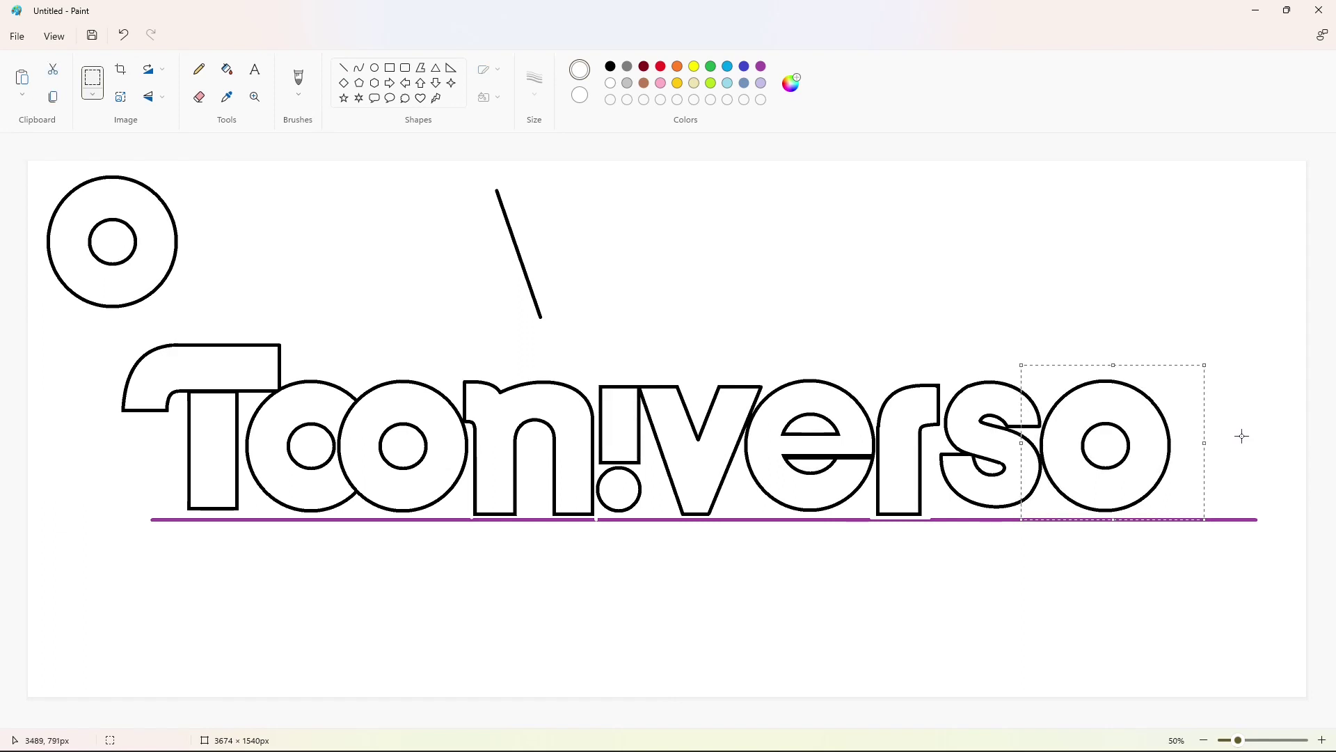
pyautogui.click(1241, 435)
# Step: Copy the e's counters and crossbar and place the copy in the blank space above the word
pyautogui.click(92, 79)
pyautogui.moveTo(766, 386); pyautogui.dragTo(874, 492)
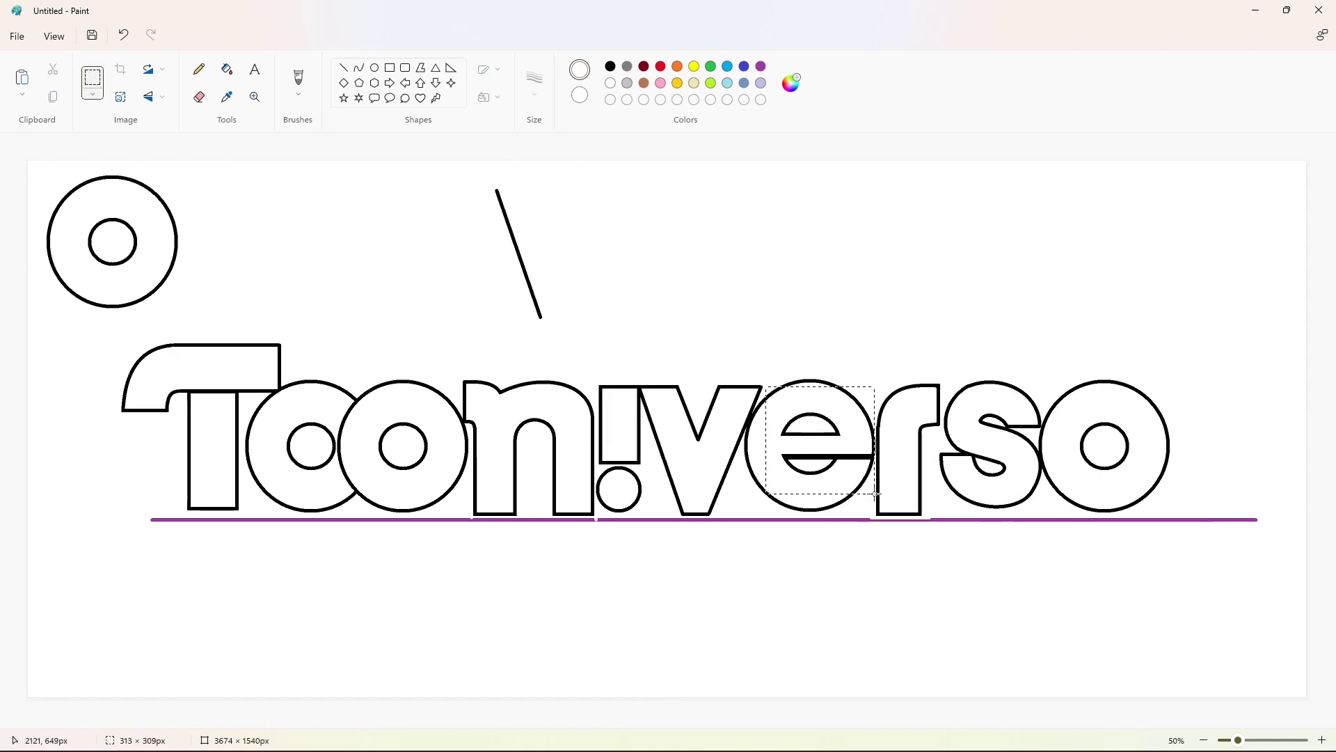
pyautogui.hotkey('ctrl', 'c')
pyautogui.hotkey('ctrl', 'v')
pyautogui.moveTo(83, 217); pyautogui.dragTo(301, 259)
pyautogui.click(227, 69)
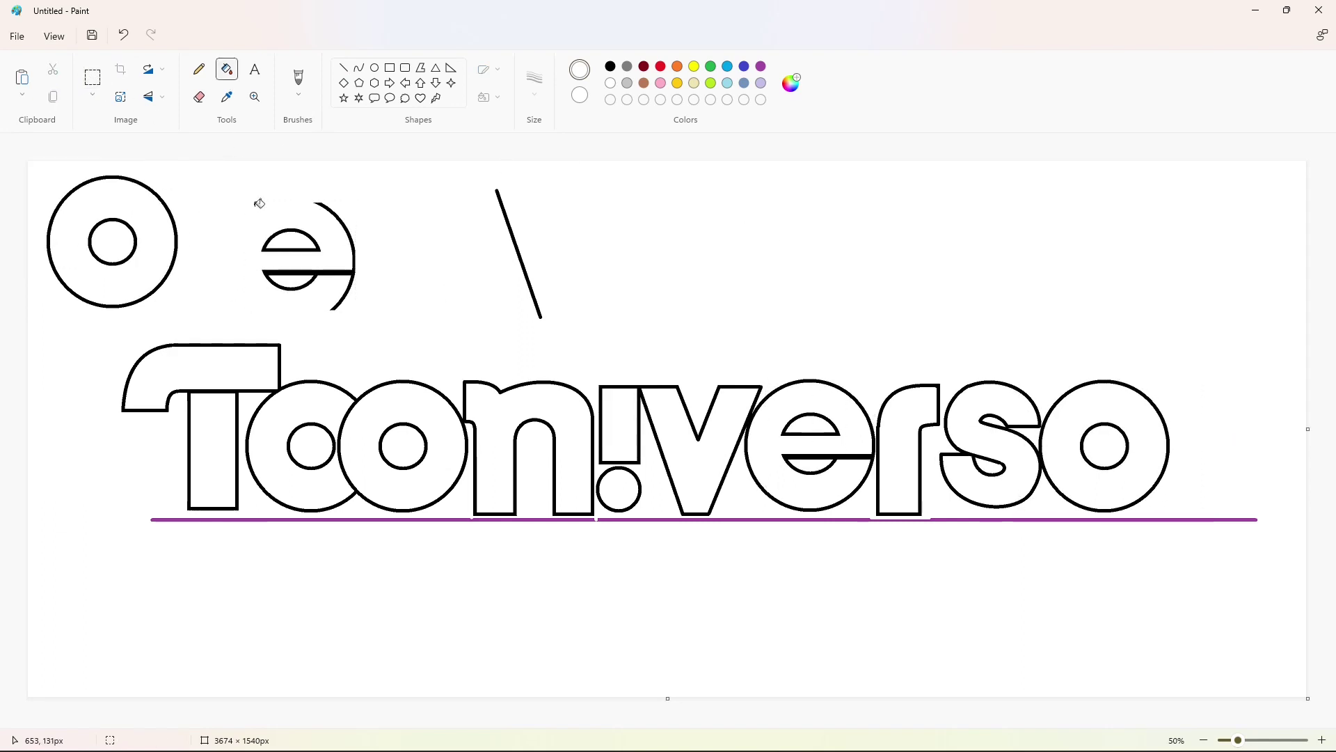
# Step: Copy the spare e detail and erase the last o's inner circle with a white fill
pyautogui.click(93, 78)
pyautogui.moveTo(231, 187); pyautogui.dragTo(395, 331)
pyautogui.click(1319, 739)
pyautogui.moveTo(625, 722); pyautogui.dragTo(1273, 723)
pyautogui.scroll(-3, 1156, 637)
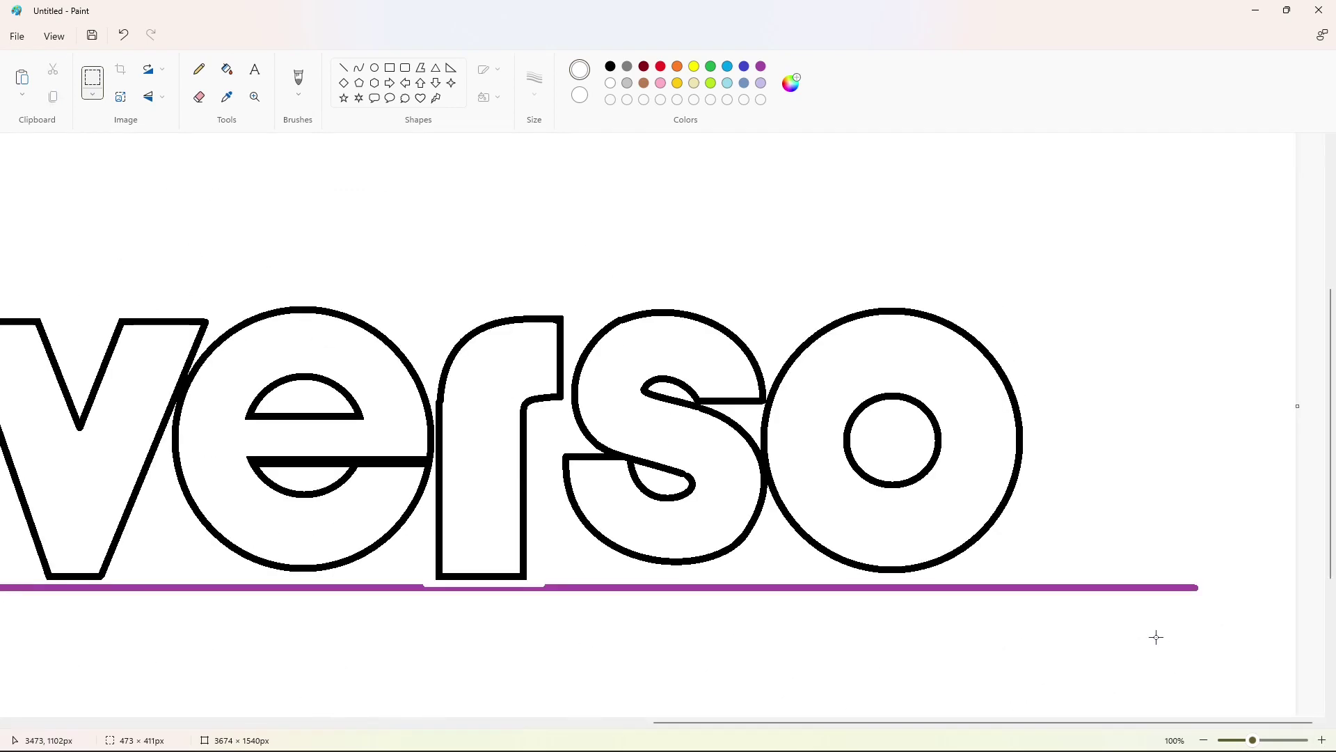
pyautogui.hotkey('ctrl', 'v')
pyautogui.moveTo(190, 346); pyautogui.dragTo(931, 483)
pyautogui.hotkey('ctrl', 'z')
pyautogui.click(226, 69)
pyautogui.click(934, 422)
# Step: Paste the e detail into the empty circle after the s to form the final e
pyautogui.hotkey('ctrl', 'v')
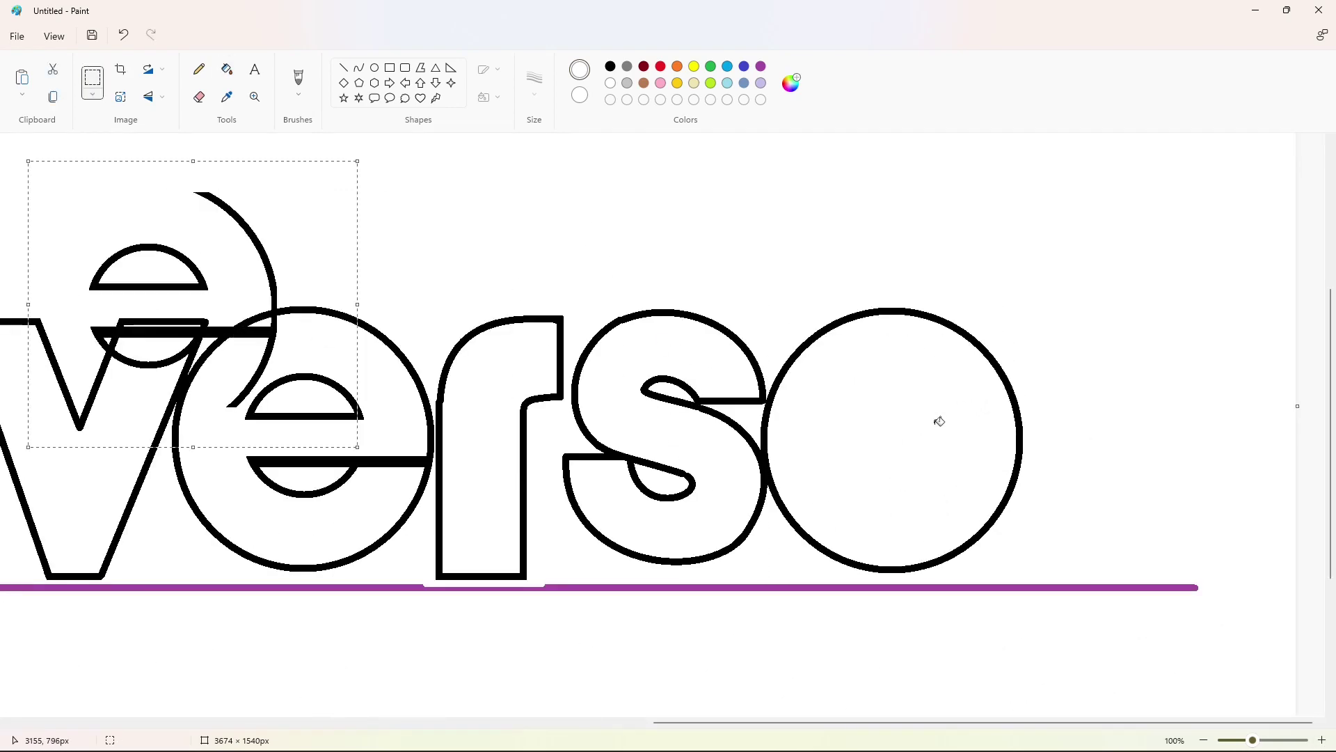
pyautogui.moveTo(176, 306); pyautogui.dragTo(913, 429)
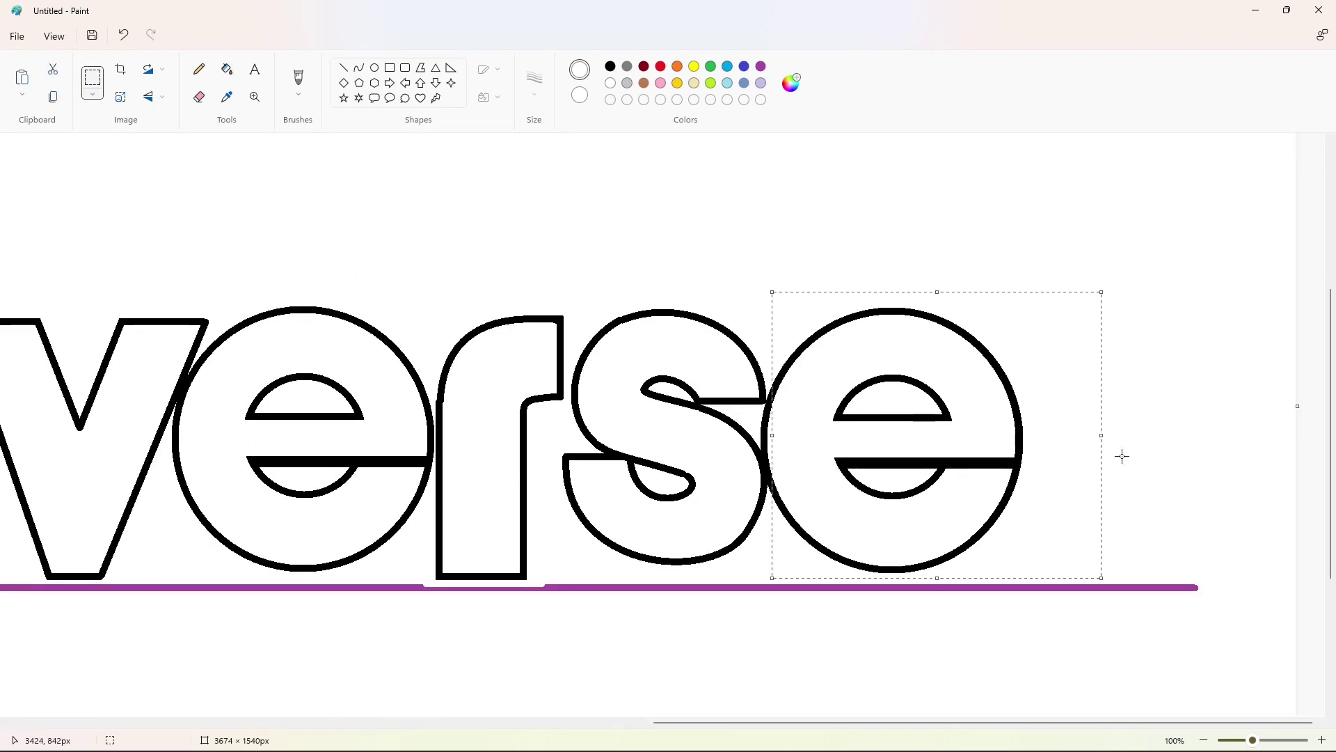
pyautogui.click(1138, 489)
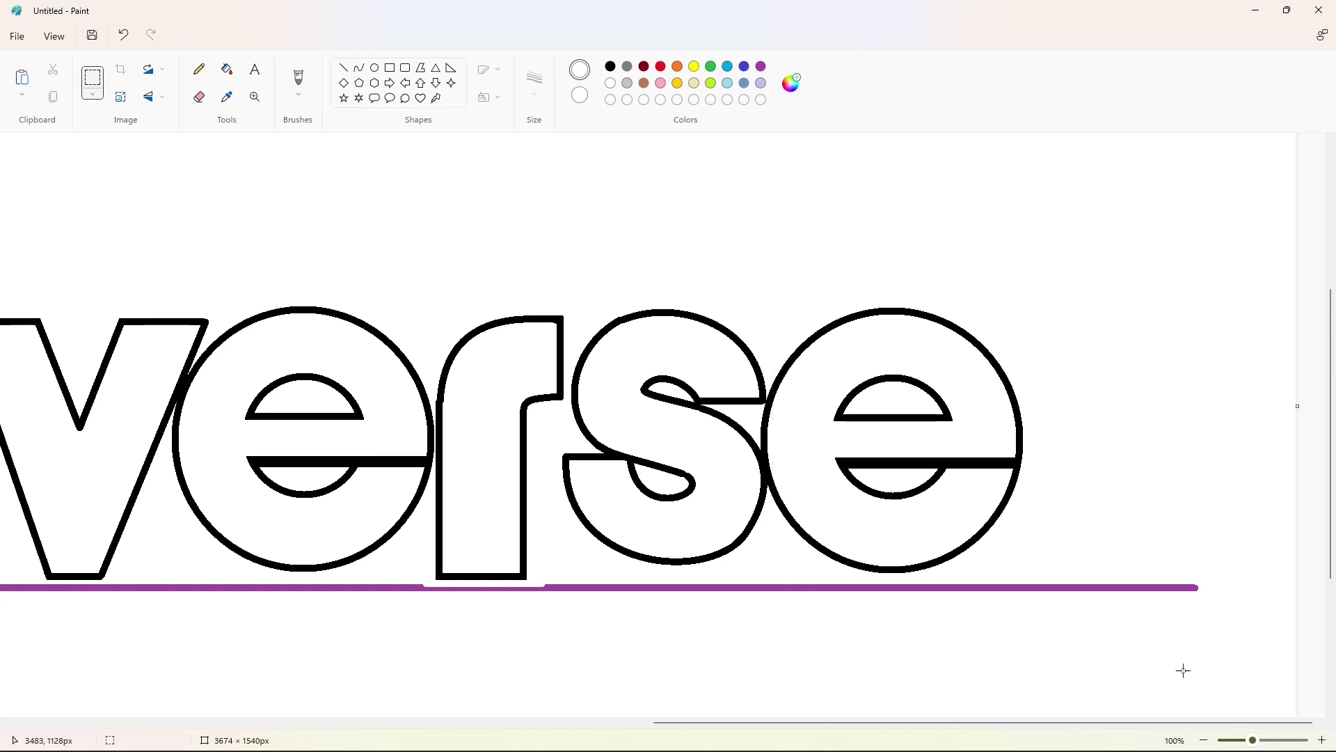
# Step: Erase the purple baseline by flooding the background with purple and then white, and fill the loose diagonal line white
pyautogui.scroll(-3, 1183, 670)
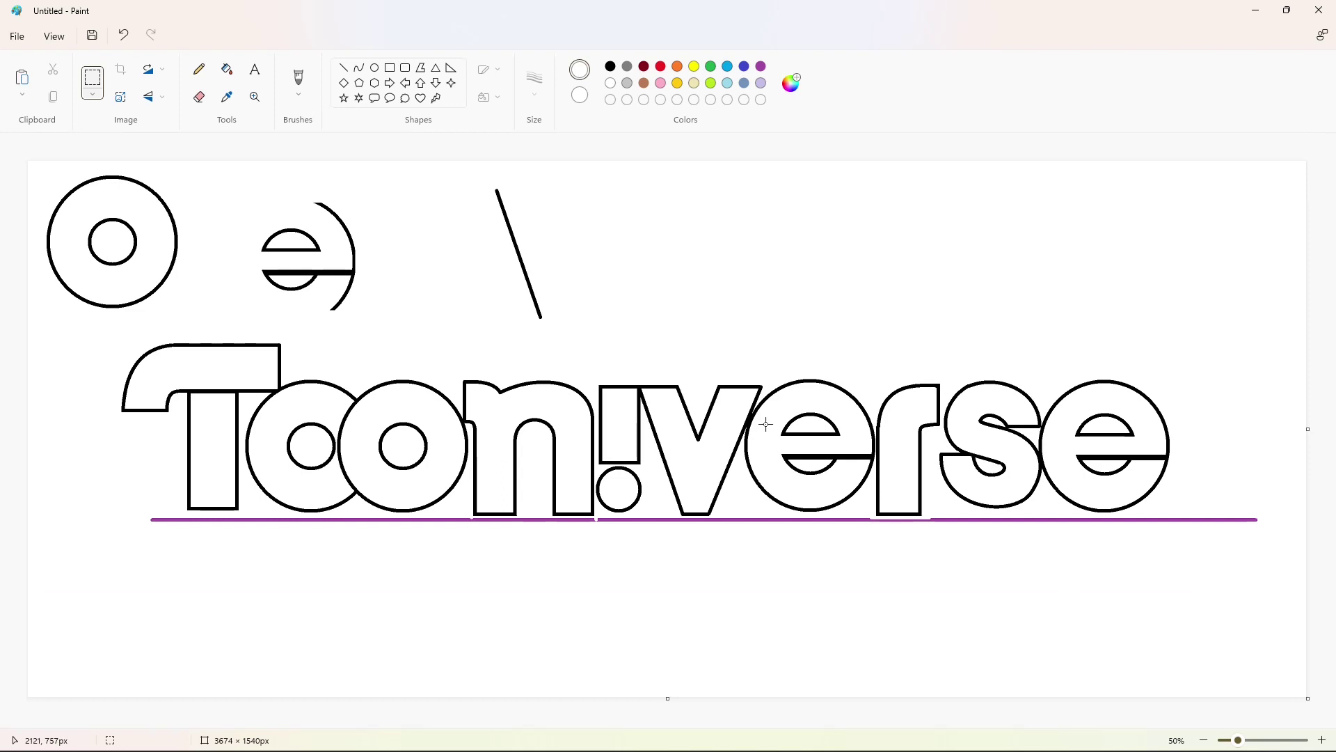
pyautogui.click(227, 69)
pyautogui.click(761, 66)
pyautogui.click(724, 231)
pyautogui.click(610, 83)
pyautogui.click(641, 279)
pyautogui.click(514, 238)
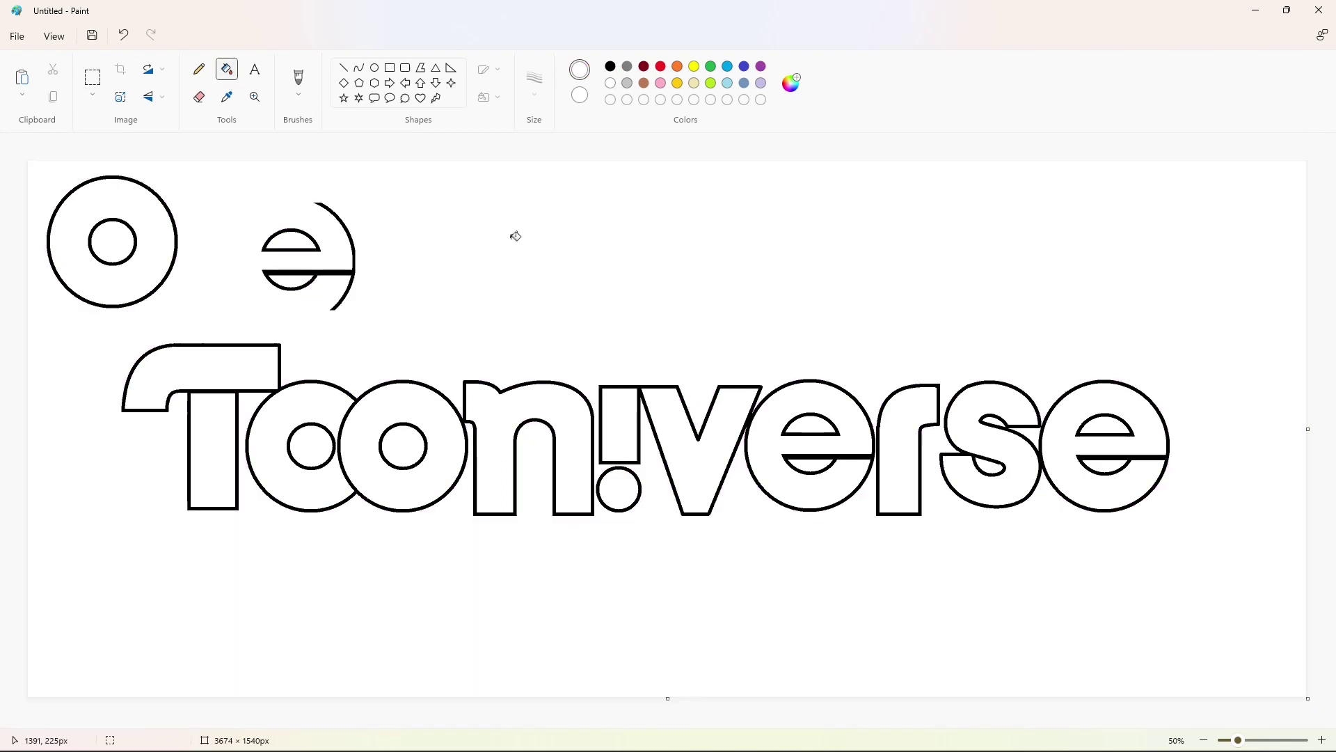
# Step: Erase the spare e detail and the spare O above the word with white fills
pyautogui.click(347, 272)
pyautogui.click(293, 249)
pyautogui.click(137, 241)
pyautogui.click(179, 237)
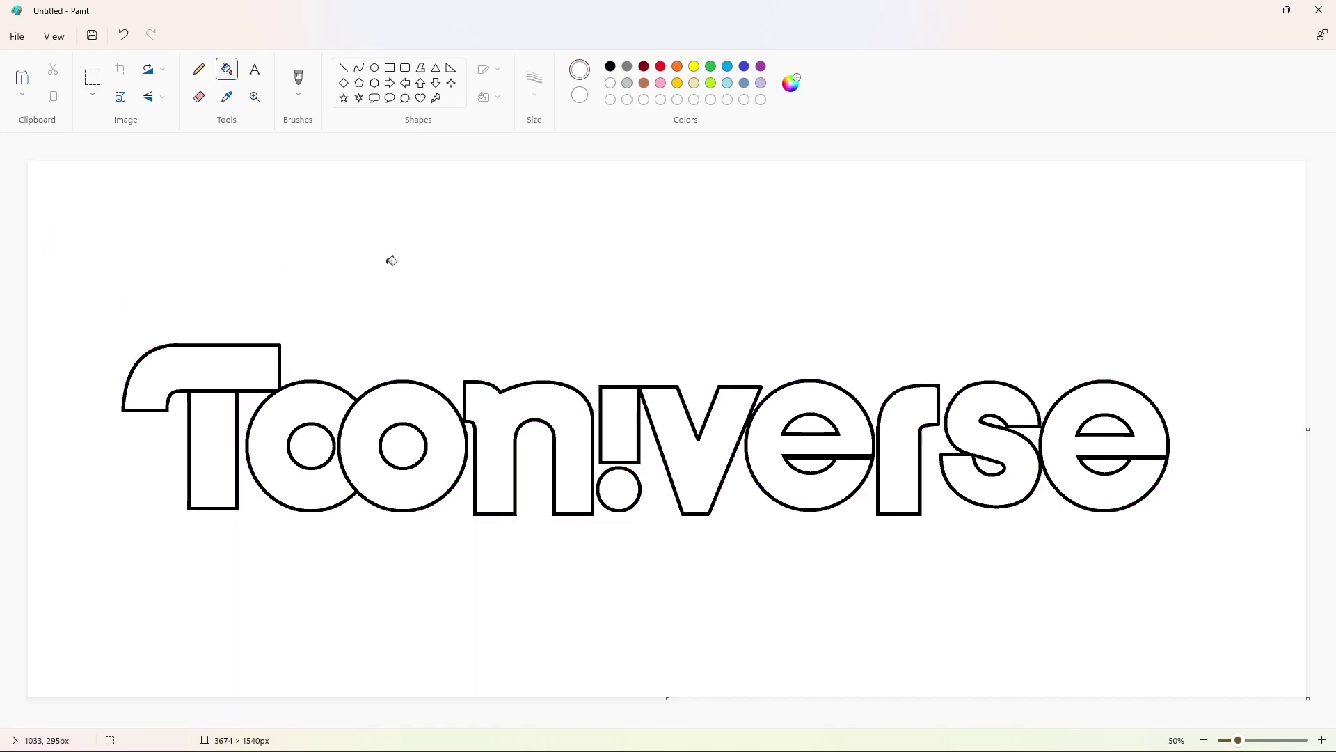
# Step: Copy the final s and e to the blank space above the word and erase the attached r fragment
pyautogui.click(93, 77)
pyautogui.moveTo(1211, 582); pyautogui.dragTo(903, 333)
pyautogui.hotkey('ctrl', 'c')
pyautogui.hotkey('ctrl', 'v')
pyautogui.moveTo(185, 260); pyautogui.dragTo(226, 245)
pyautogui.click(228, 73)
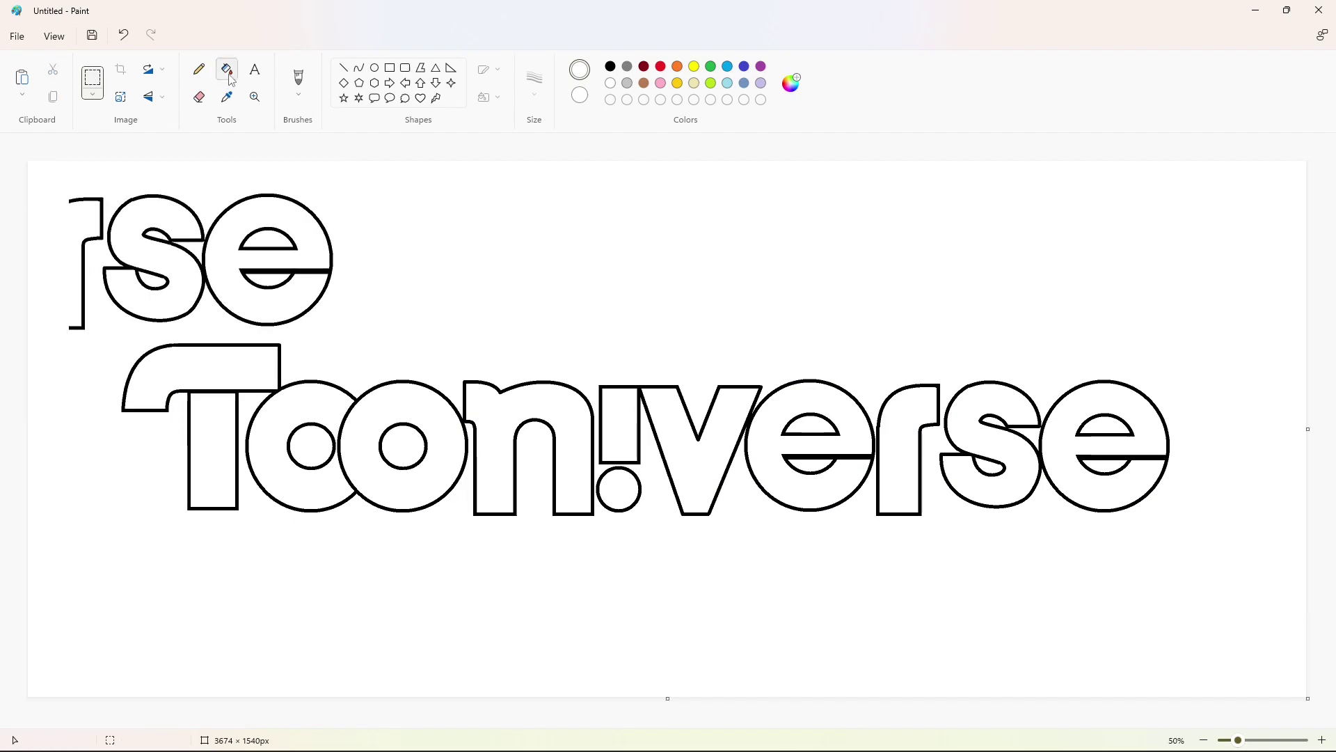
pyautogui.click(83, 247)
# Step: Copy the spare s and e, and recolor the outlines of the original s and e purple
pyautogui.click(93, 82)
pyautogui.moveTo(54, 169); pyautogui.dragTo(415, 339)
pyautogui.click(1321, 740)
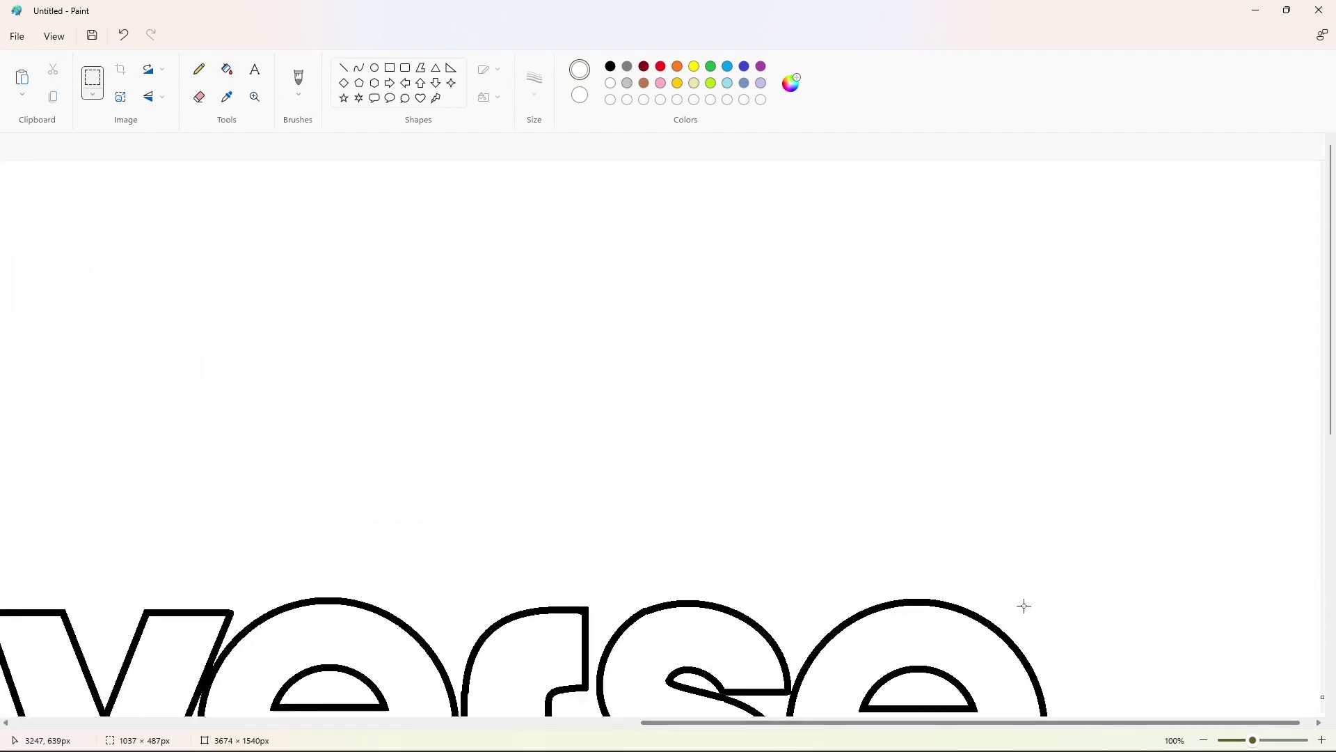
pyautogui.scroll(-3, 1024, 605)
pyautogui.click(760, 66)
pyautogui.click(227, 69)
pyautogui.click(780, 380)
pyautogui.click(905, 416)
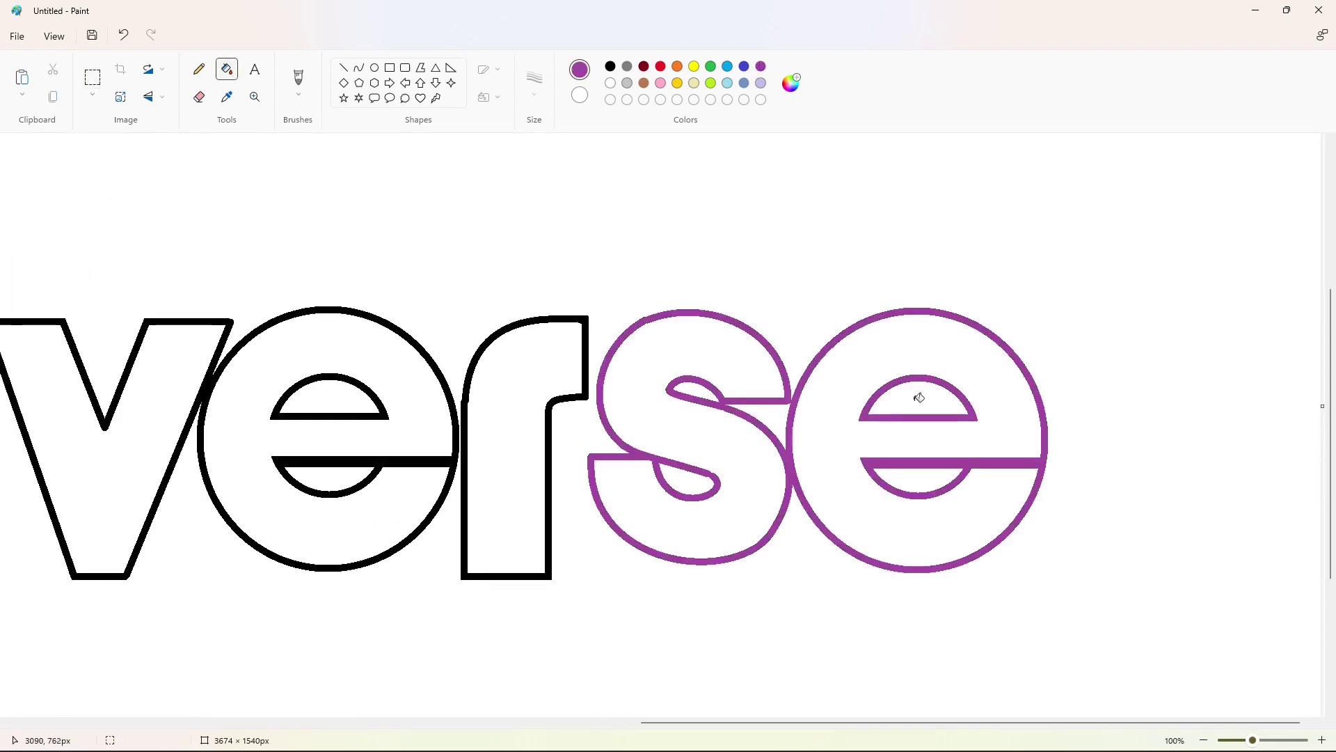
# Step: Paste the copied s and e over the purple ones, shifted slightly left against the r
pyautogui.hotkey('ctrl', 'v')
pyautogui.moveTo(320, 345); pyautogui.dragTo(776, 449)
pyautogui.click(340, 190)
pyautogui.moveTo(871, 723); pyautogui.dragTo(793, 694)
# Step: Clear the purple outlines around and inside the shifted s and e by flooding those areas purple and refilling them white
pyautogui.click(227, 69)
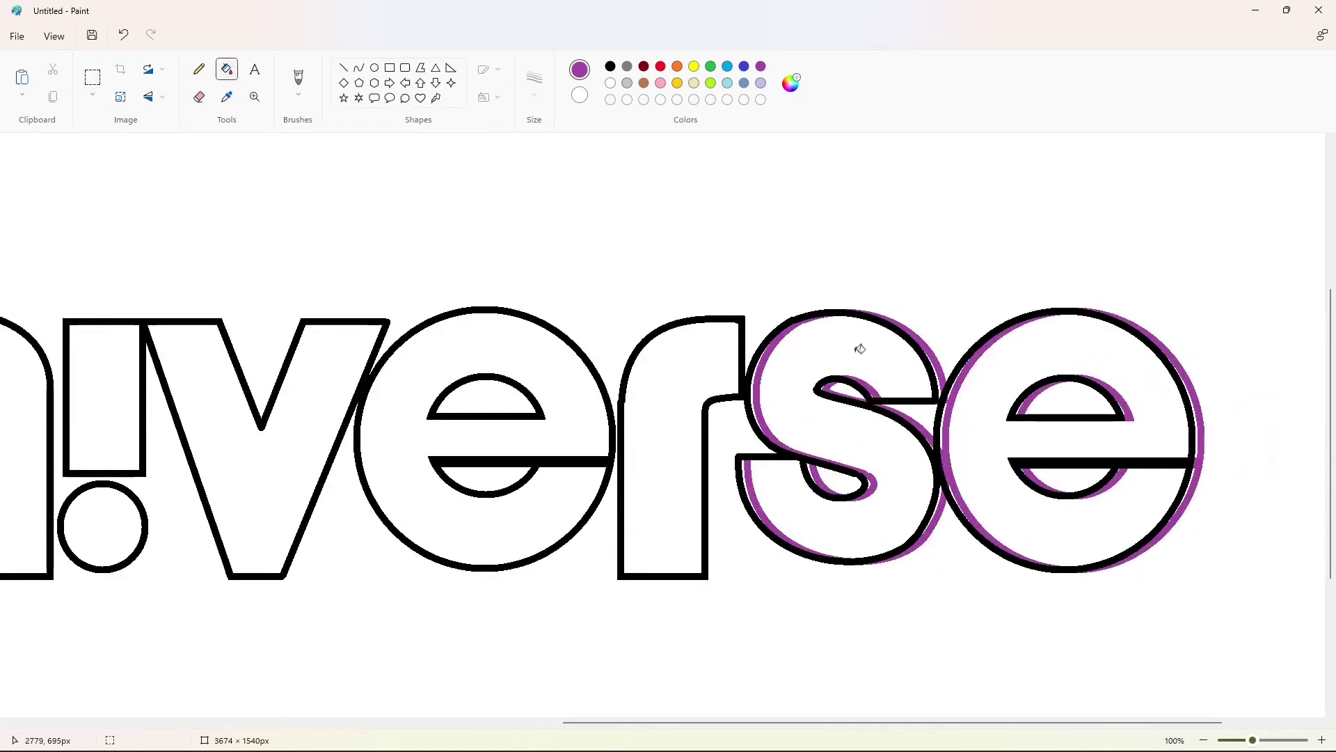
pyautogui.click(861, 349)
pyautogui.click(988, 389)
pyautogui.click(1069, 481)
pyautogui.click(1072, 400)
pyautogui.click(1193, 233)
pyautogui.rightClick(1193, 233)
pyautogui.rightClick(870, 345)
pyautogui.rightClick(1010, 366)
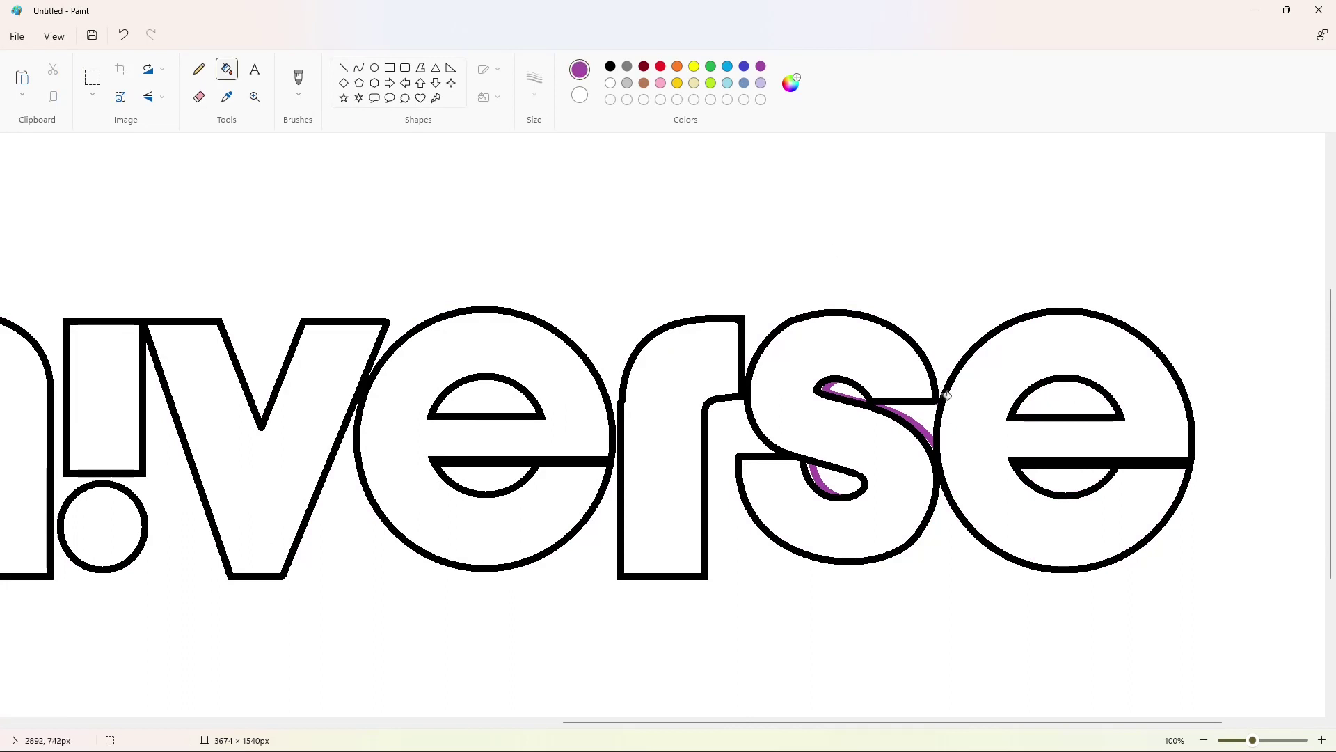
# Step: Clear the purple slivers in the s's two counters and the gap before the final e with white fills
pyautogui.click(916, 416)
pyautogui.click(852, 393)
pyautogui.click(838, 480)
pyautogui.click(610, 83)
pyautogui.click(917, 420)
pyautogui.click(851, 392)
pyautogui.click(837, 481)
# Step: Erase the spare s and e above the word with white fills
pyautogui.scroll(-1, 1027, 585)
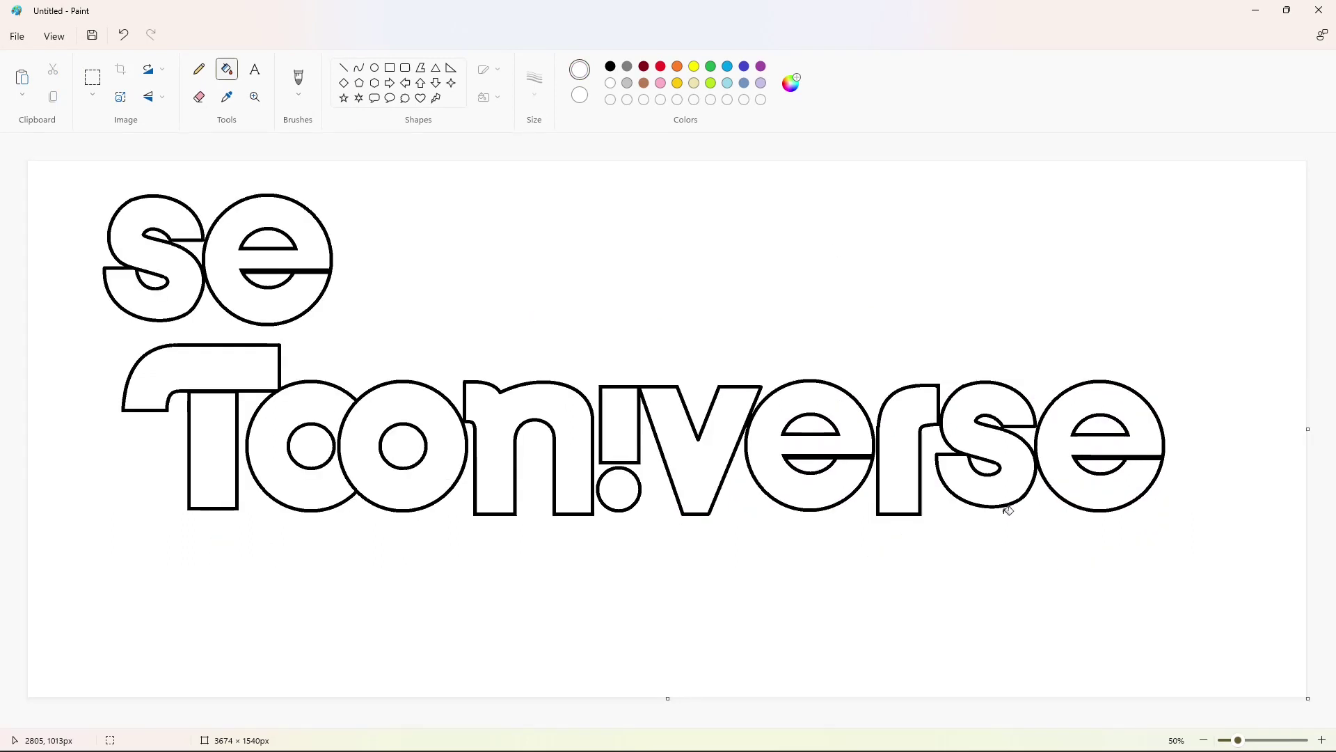
pyautogui.click(209, 237)
pyautogui.click(255, 247)
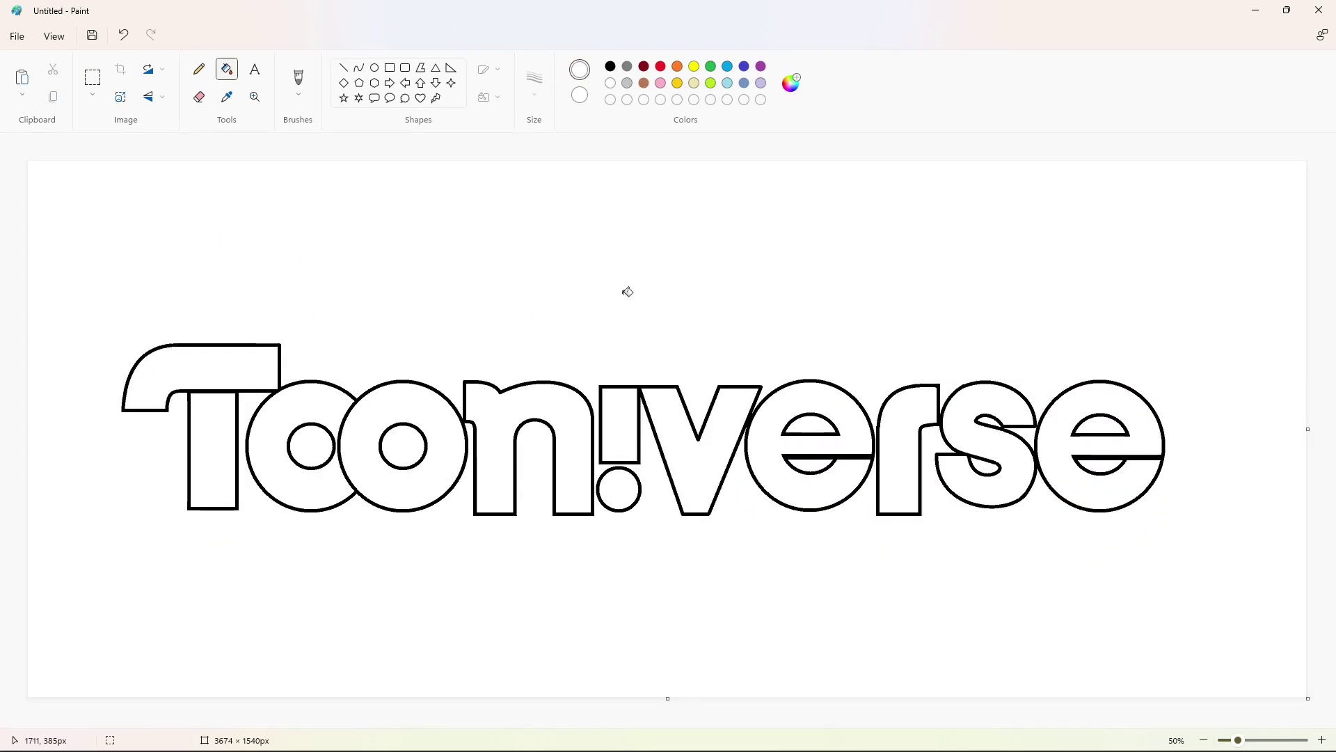
# Step: Add a custom black to the palette and try filling the letter outlines with it
pyautogui.click(610, 66)
pyautogui.click(792, 82)
pyautogui.click(570, 552)
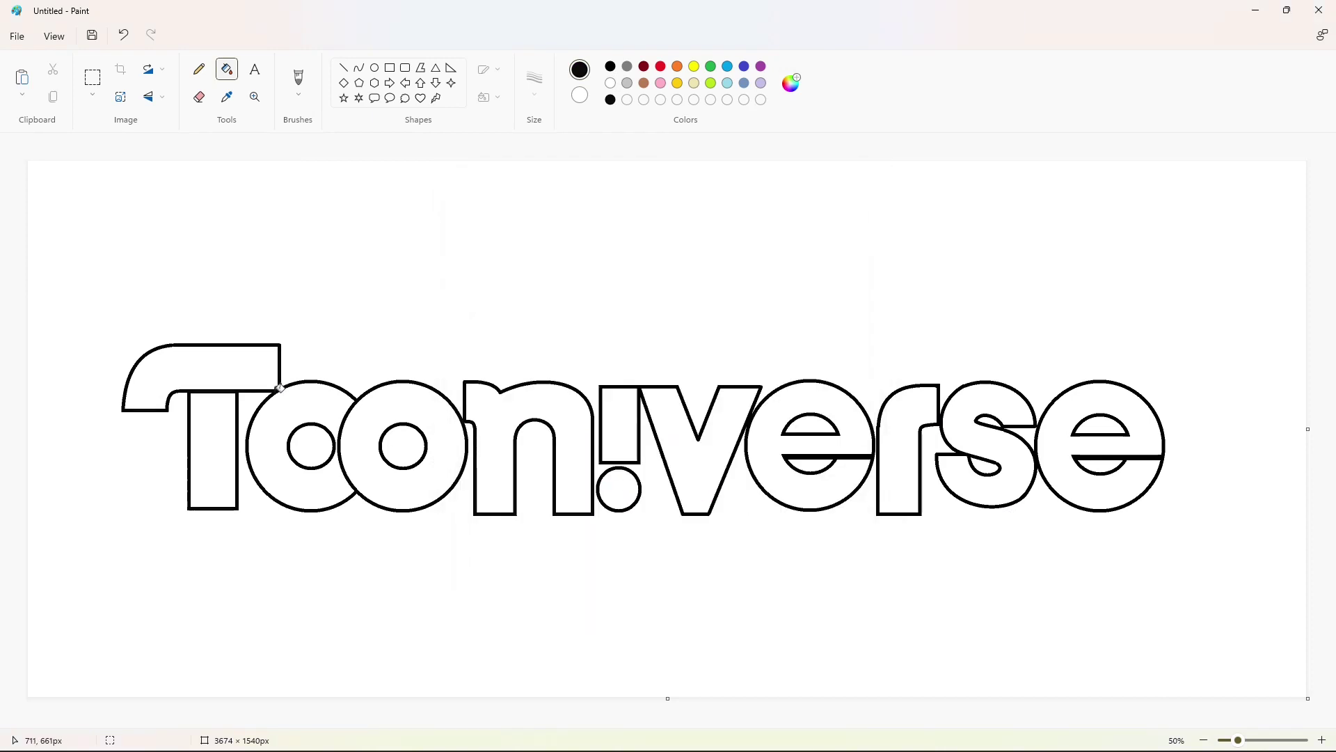
pyautogui.click(627, 456)
pyautogui.hotkey('ctrl', 'z')
pyautogui.click(1253, 740)
pyautogui.scroll(-3, 355, 397)
pyautogui.hscroll(2, 355, 397)
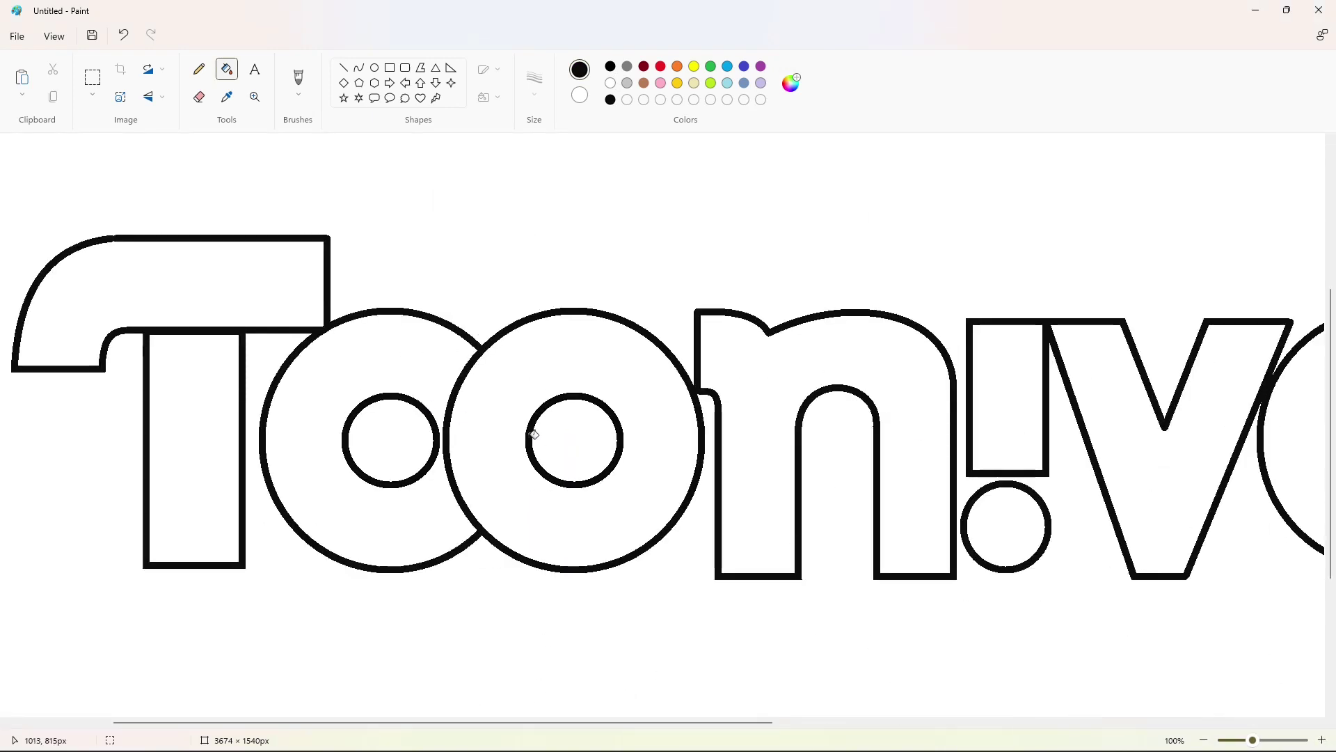
pyautogui.hscroll(10, 969, 510)
pyautogui.hscroll(3, 842, 615)
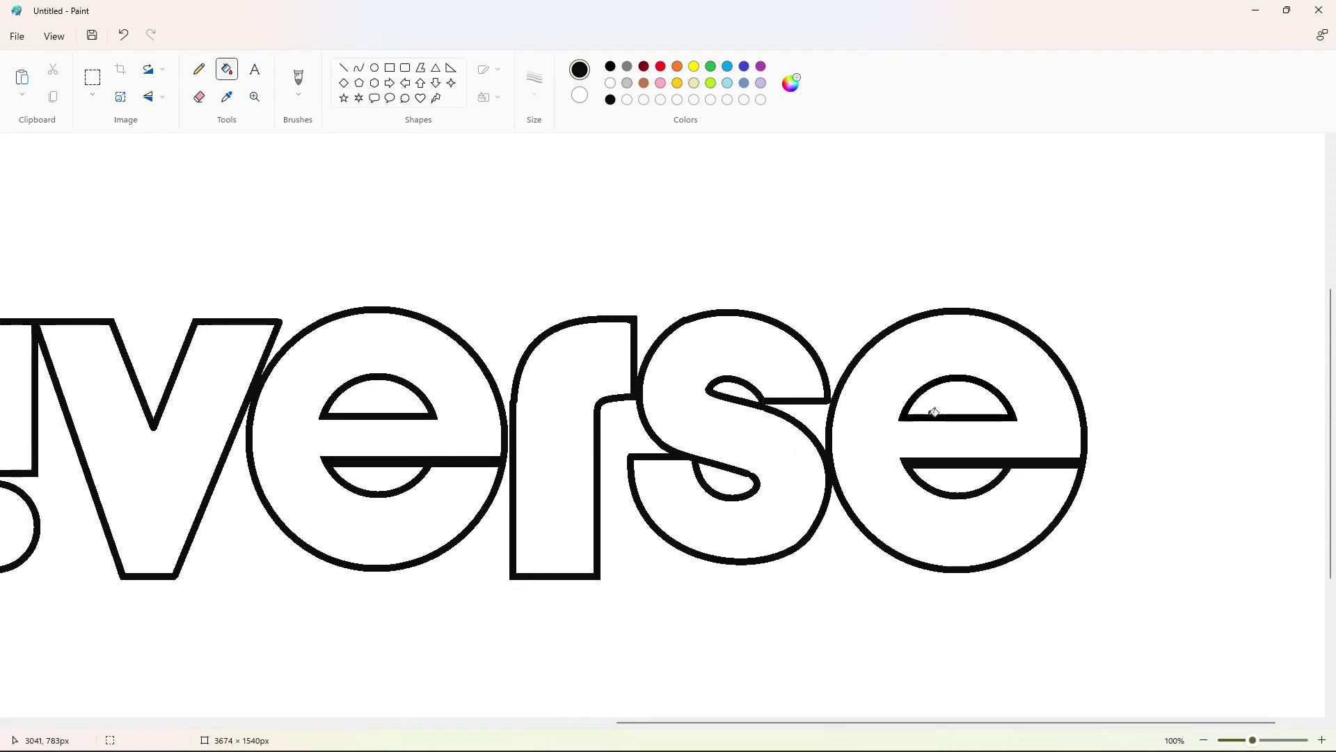
pyautogui.scroll(-1, 997, 529)
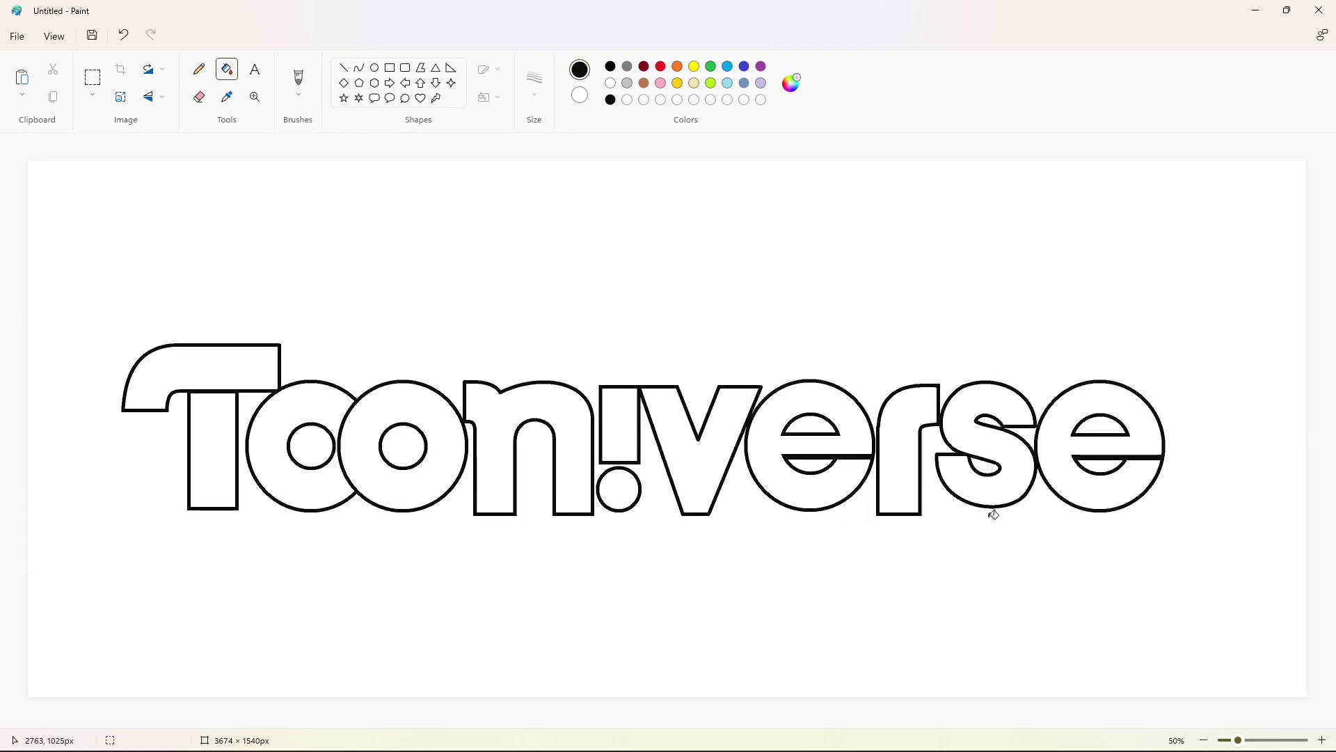
# Step: Add a custom lime green and a custom dark purple (#A42283) to the palette
pyautogui.click(711, 84)
pyautogui.click(790, 83)
pyautogui.click(716, 247)
pyautogui.click(606, 554)
pyautogui.click(761, 66)
pyautogui.click(790, 83)
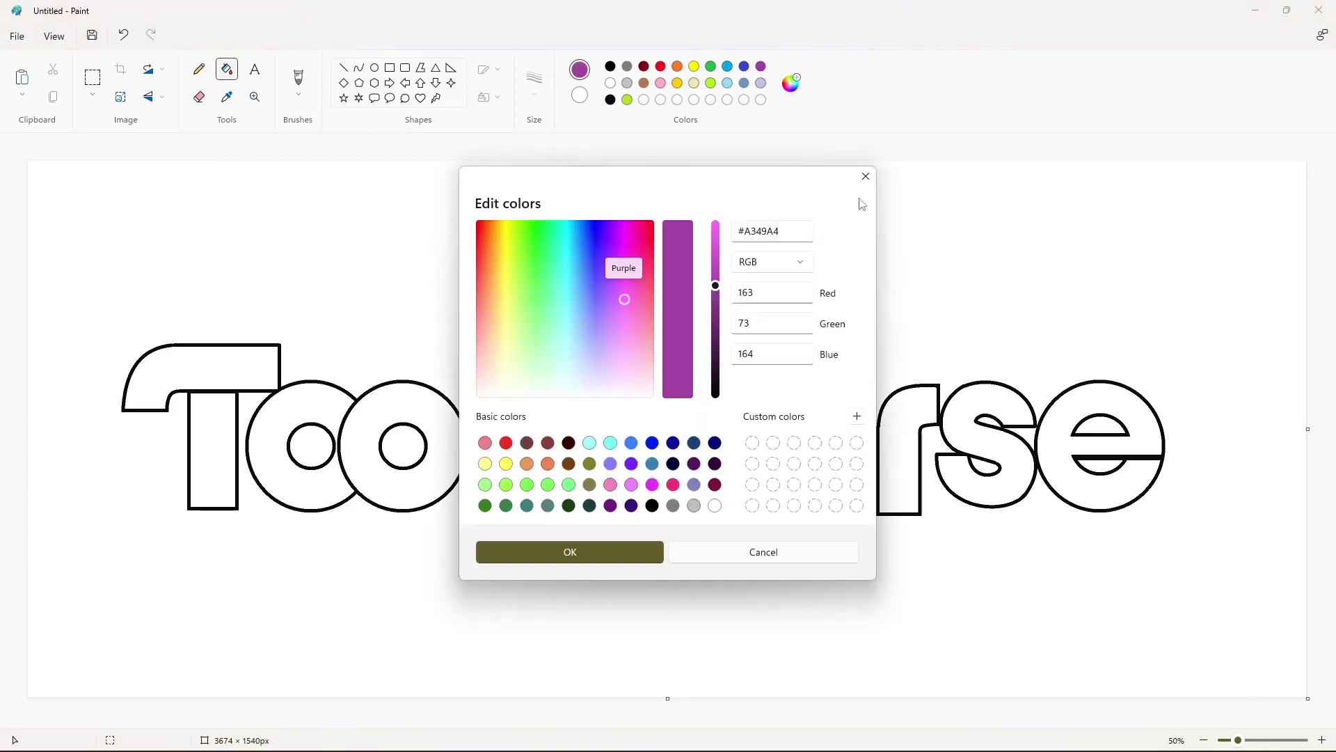
pyautogui.moveTo(627, 286); pyautogui.dragTo(633, 256)
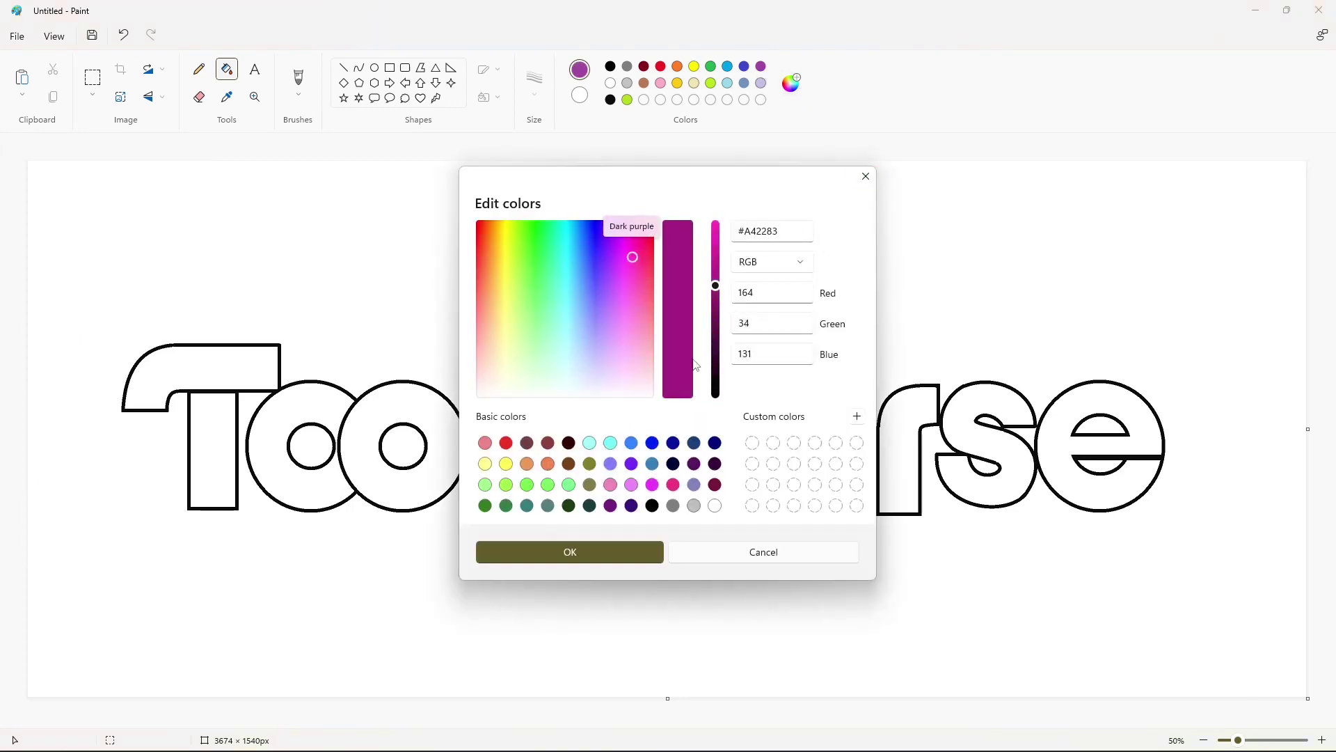
pyautogui.click(635, 552)
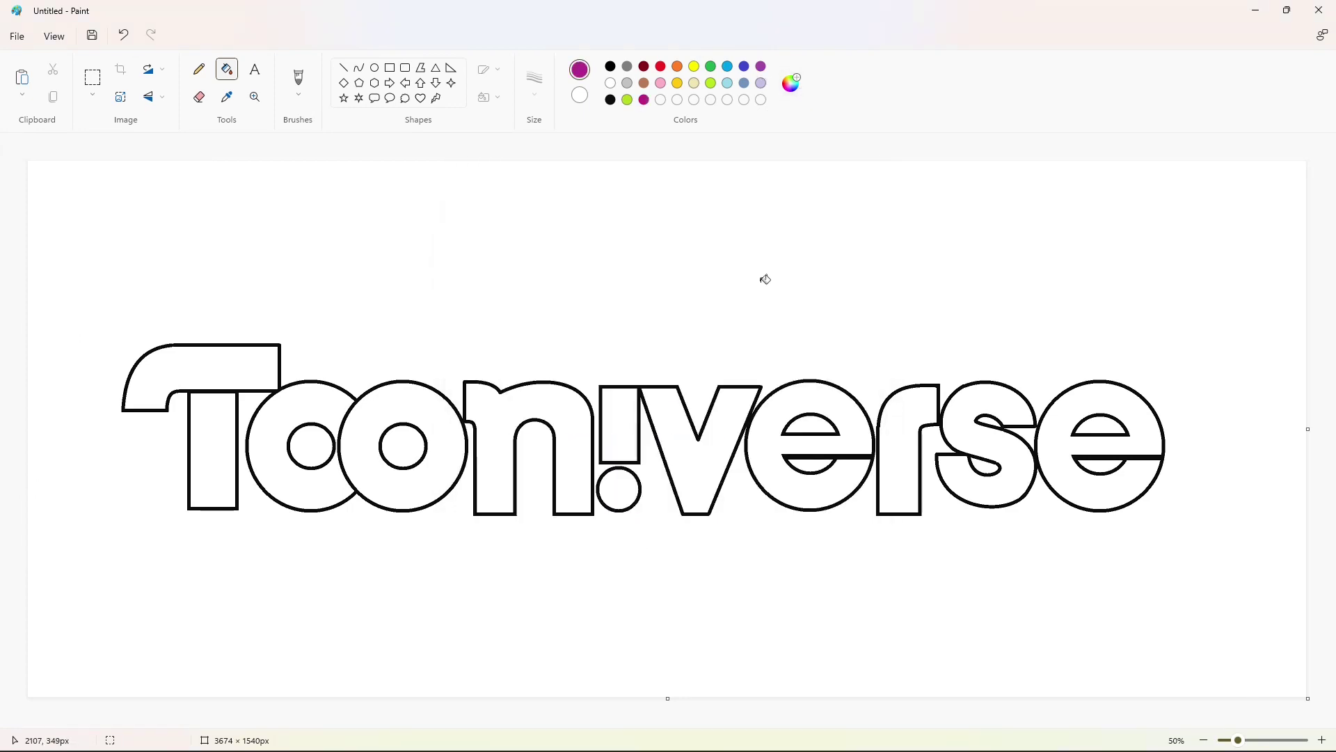
# Step: Fill the counters of both e's and the s, plus the gap between s and final e, with the custom black
pyautogui.click(610, 100)
pyautogui.click(806, 419)
pyautogui.click(820, 465)
pyautogui.click(994, 462)
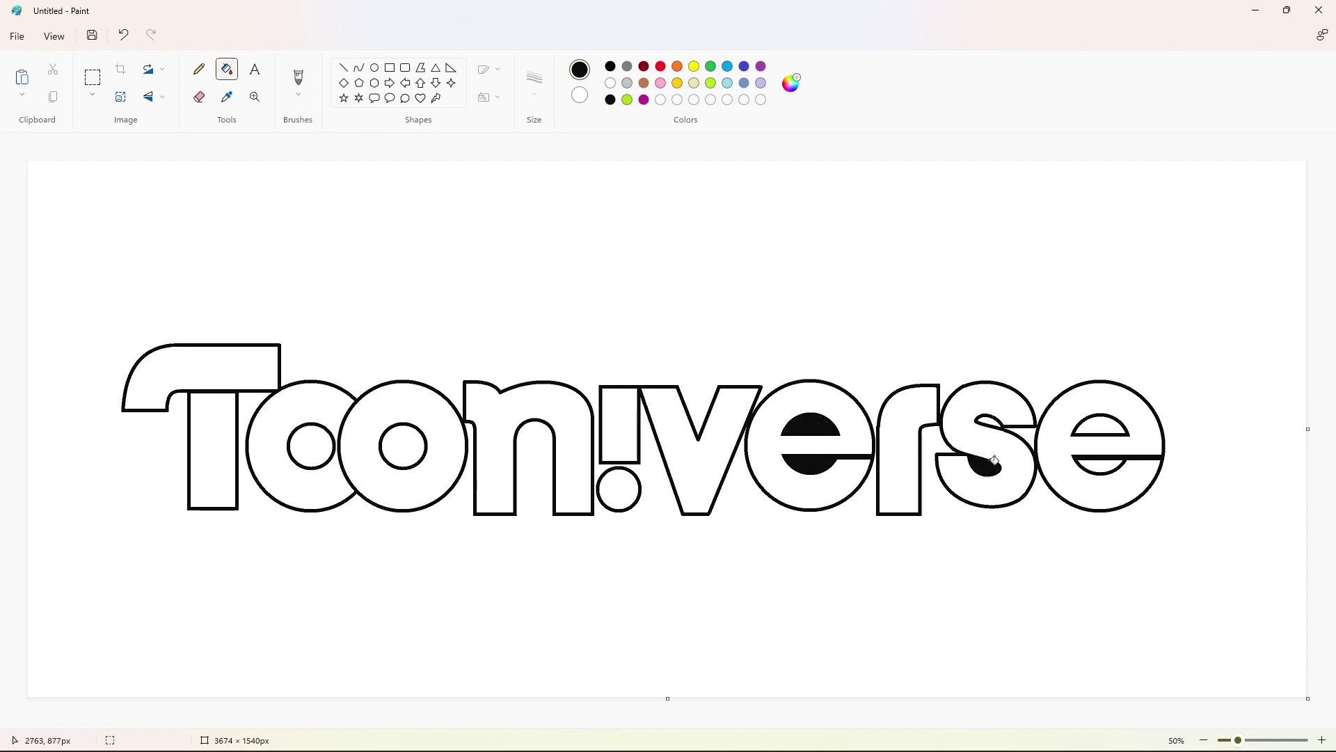
pyautogui.click(997, 415)
pyautogui.click(1070, 426)
pyautogui.click(1109, 464)
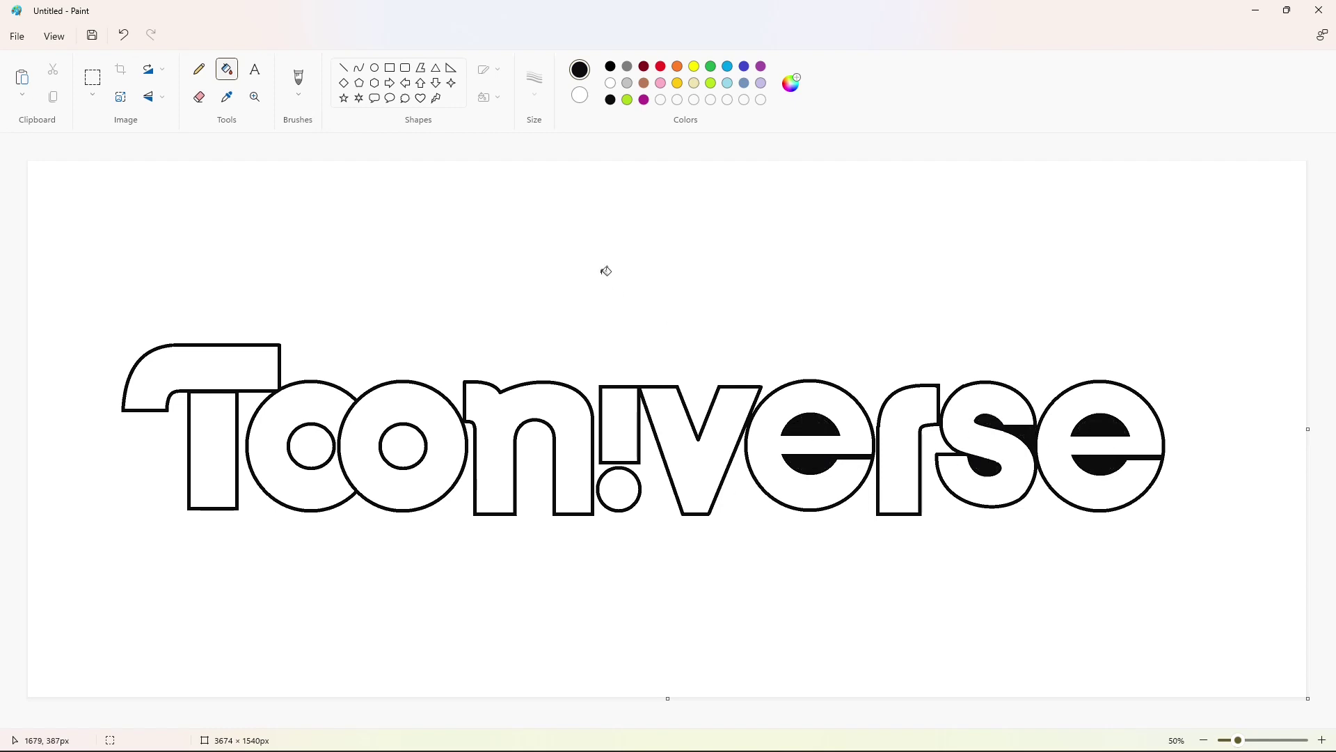
# Step: Fill both parts of the T with a custom bright turquoise blue based on #00A2E8
pyautogui.click(728, 83)
pyautogui.click(250, 366)
pyautogui.click(216, 445)
pyautogui.click(792, 83)
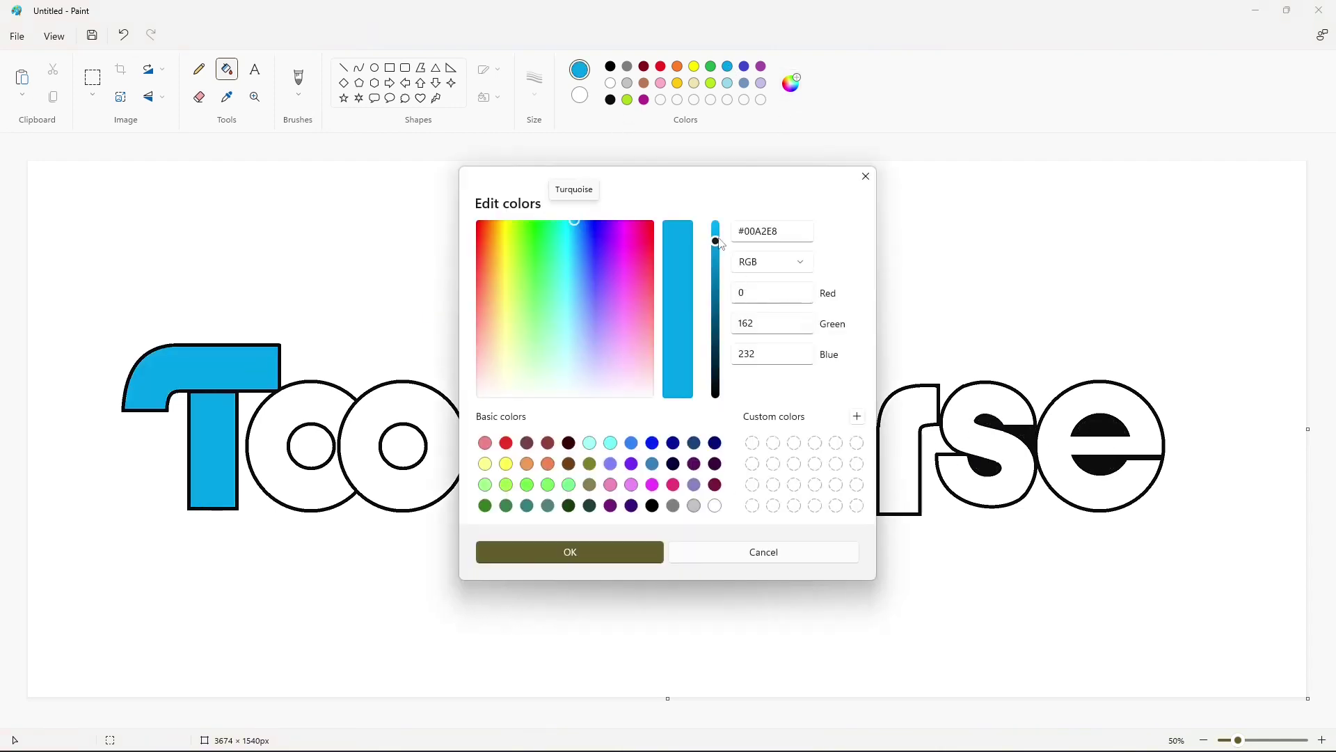
pyautogui.click(570, 552)
pyautogui.click(253, 361)
pyautogui.click(223, 438)
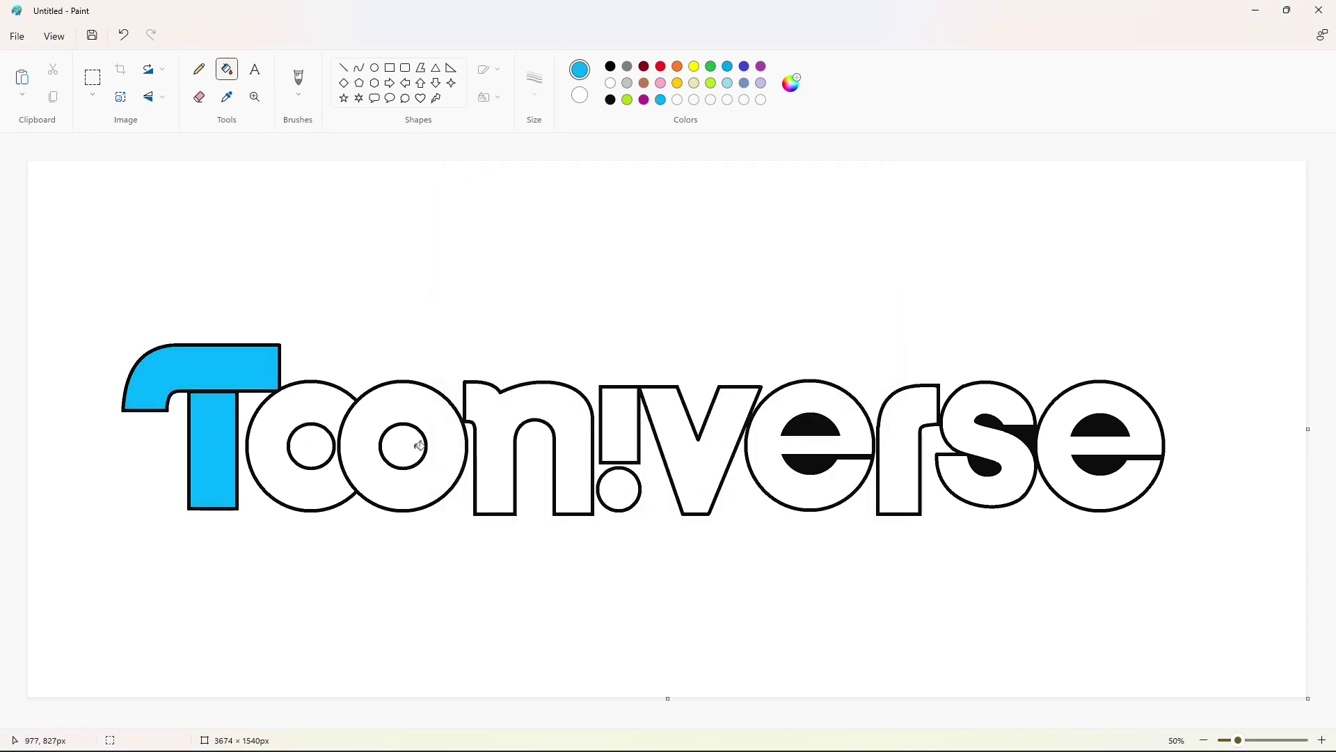
# Step: Fill the exclamation mark's bar and dot and the final e with the custom blue
pyautogui.click(628, 424)
pyautogui.click(625, 490)
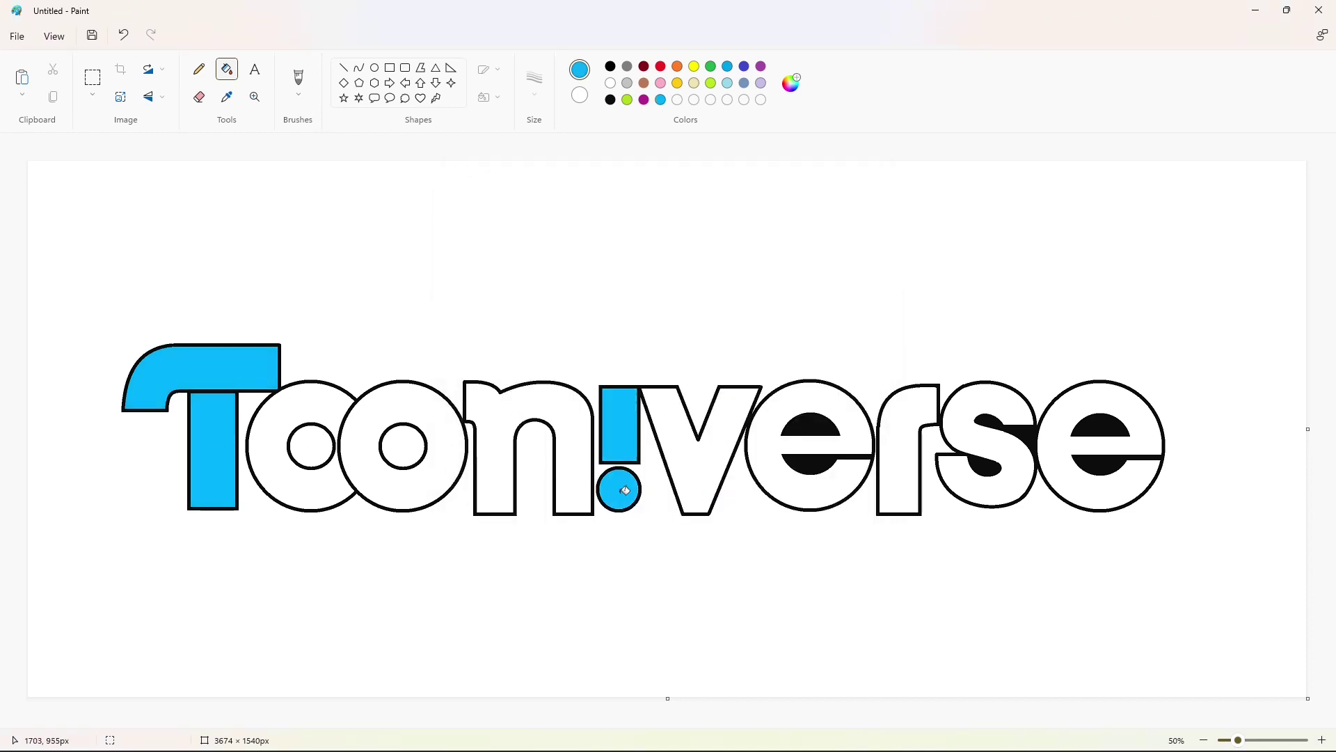
pyautogui.click(1058, 446)
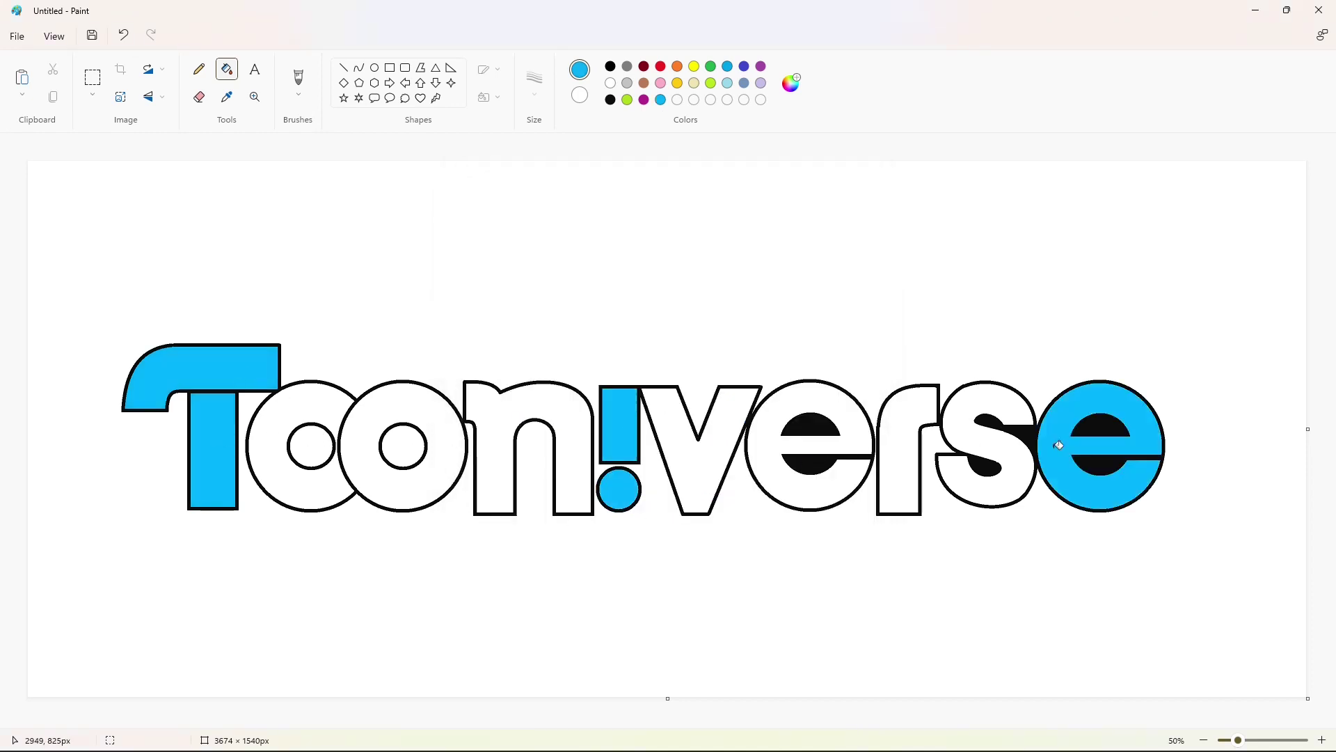
# Step: Fill the first o and first e orange, and the second o, v and s with the custom lime green
pyautogui.click(330, 398)
pyautogui.click(763, 441)
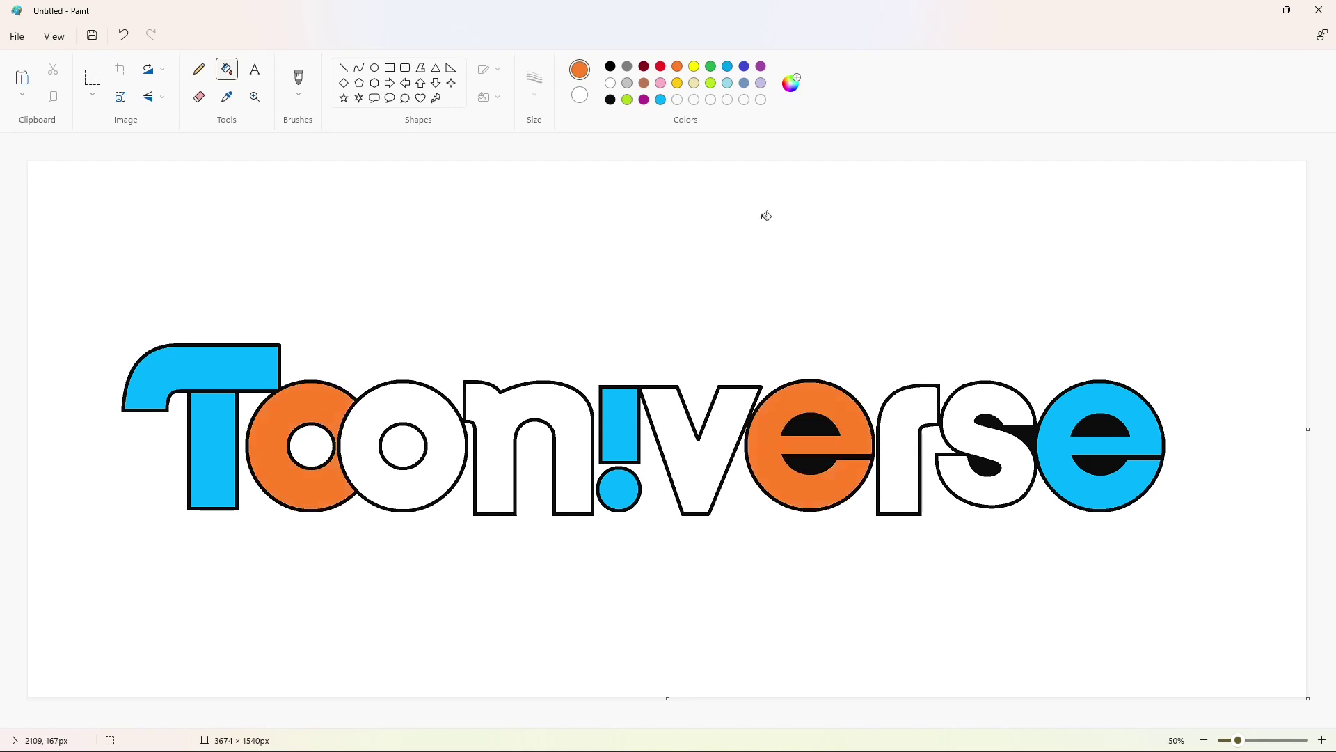
pyautogui.click(627, 99)
pyautogui.click(435, 426)
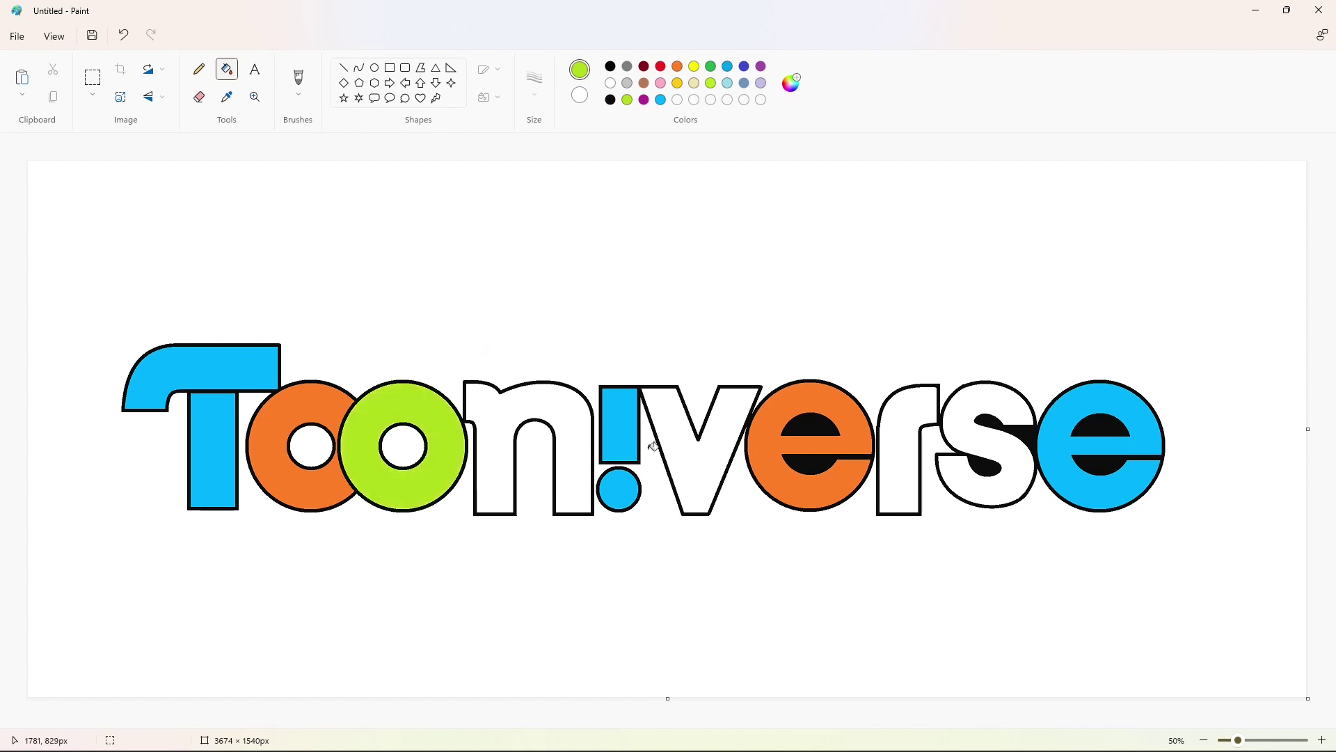
pyautogui.click(687, 460)
pyautogui.click(1024, 463)
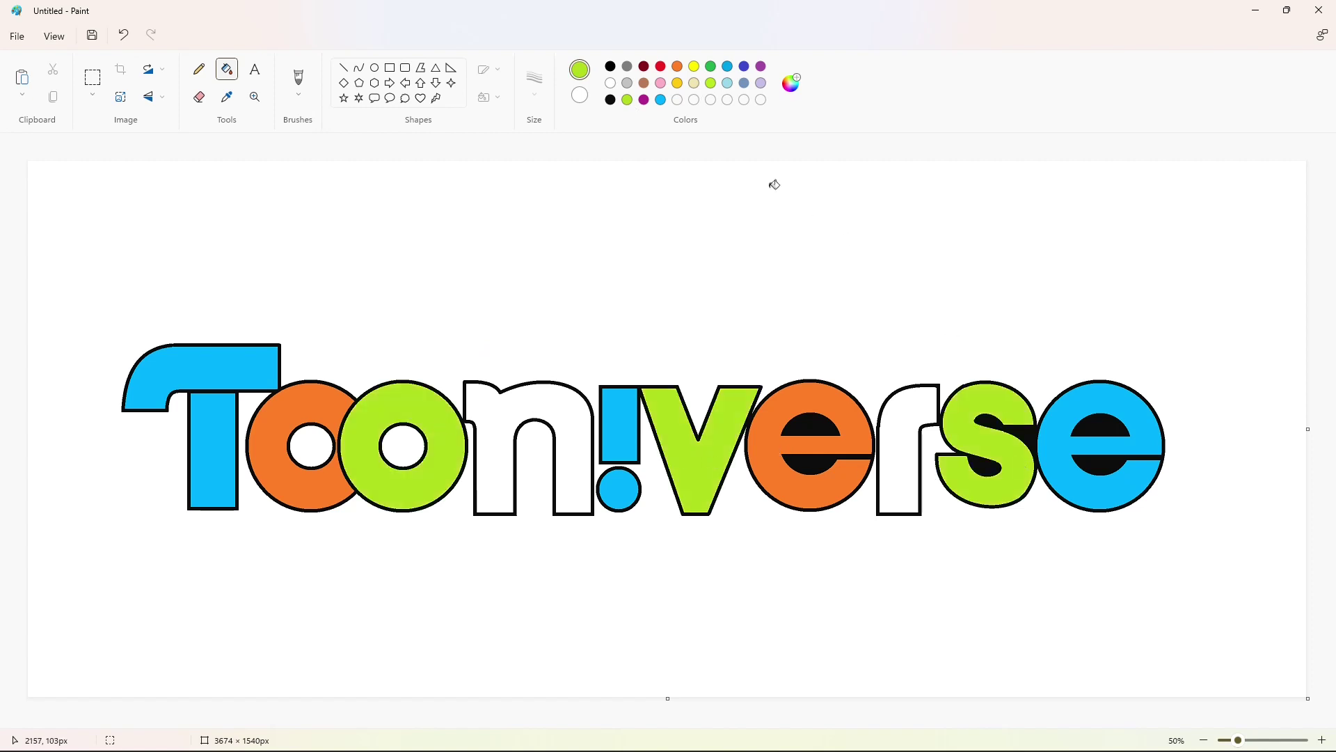
# Step: Fill the n and the r with the custom dark purple
pyautogui.click(644, 99)
pyautogui.click(561, 421)
pyautogui.click(905, 473)
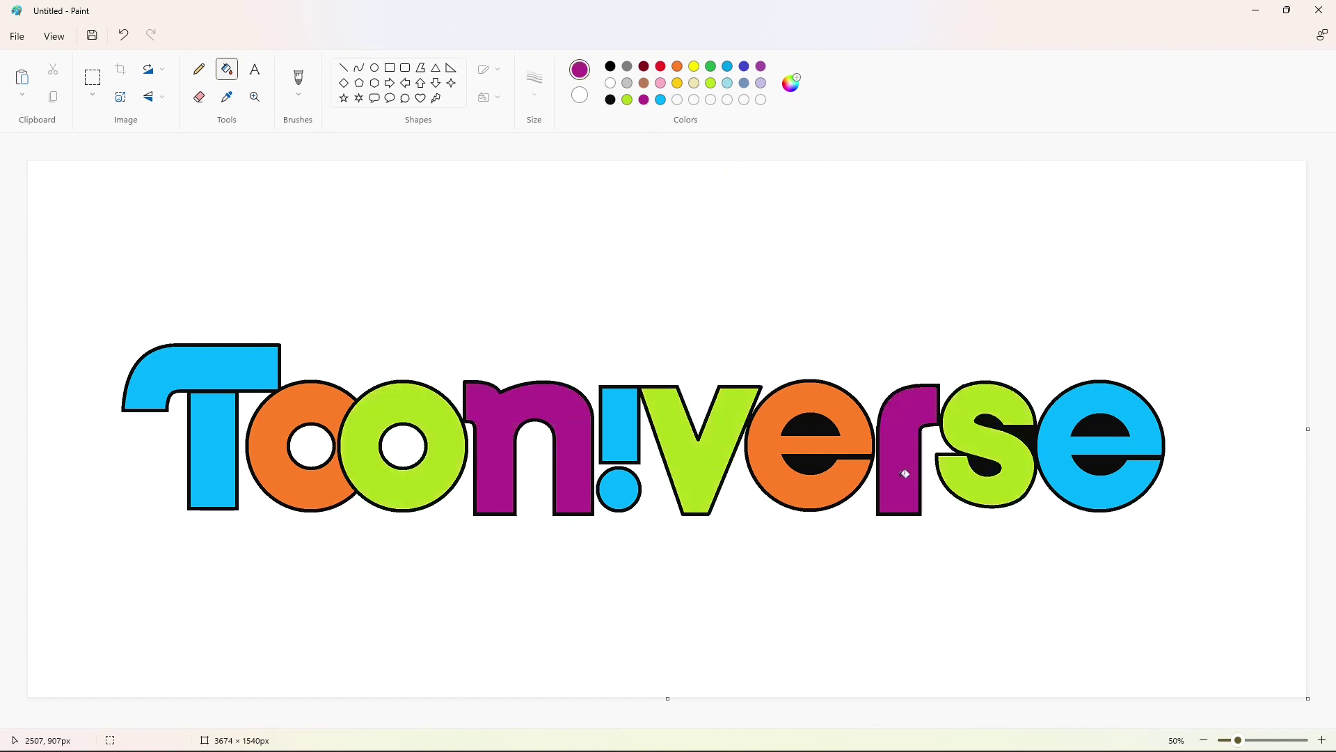